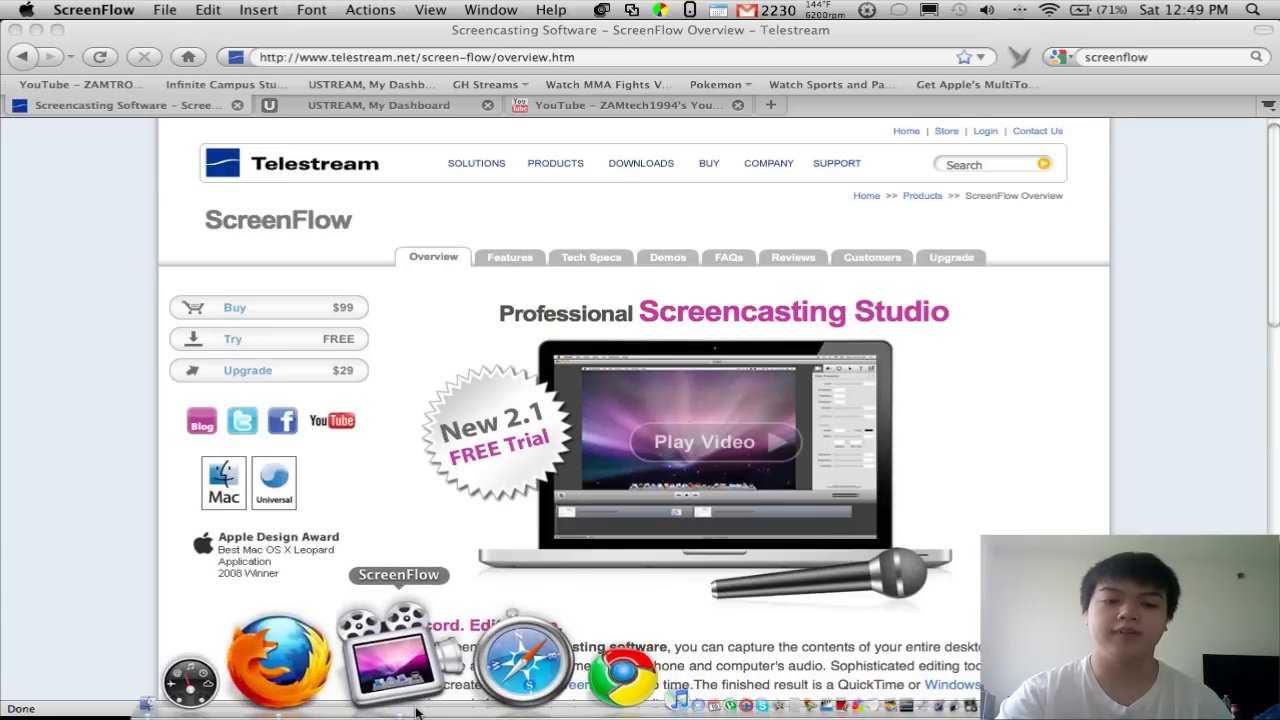
Step: Switch to ScreenFlow, return the playhead to the start and add ZAMtech1994 intro 5.mov to the document's media
{"action": "left_click", "coordinate": [416, 711]}
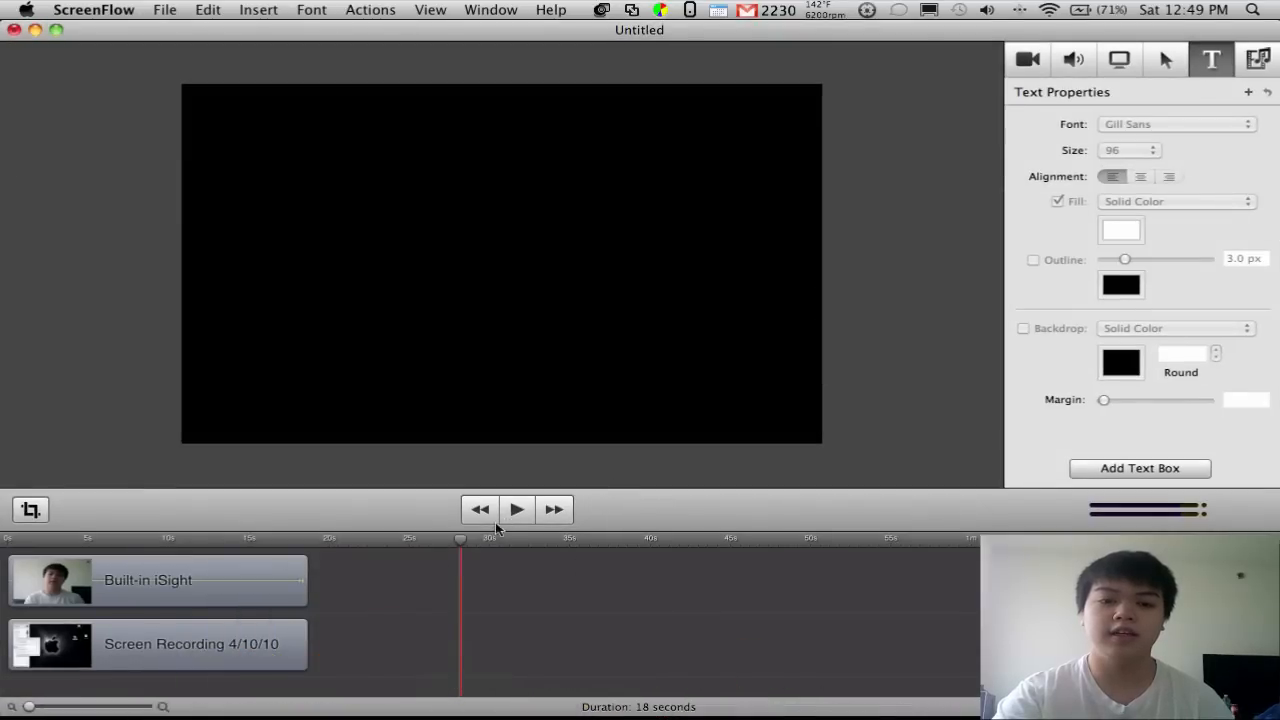
{"action": "left_click_drag", "start_coordinate": [465, 539], "coordinate": [5, 532]}
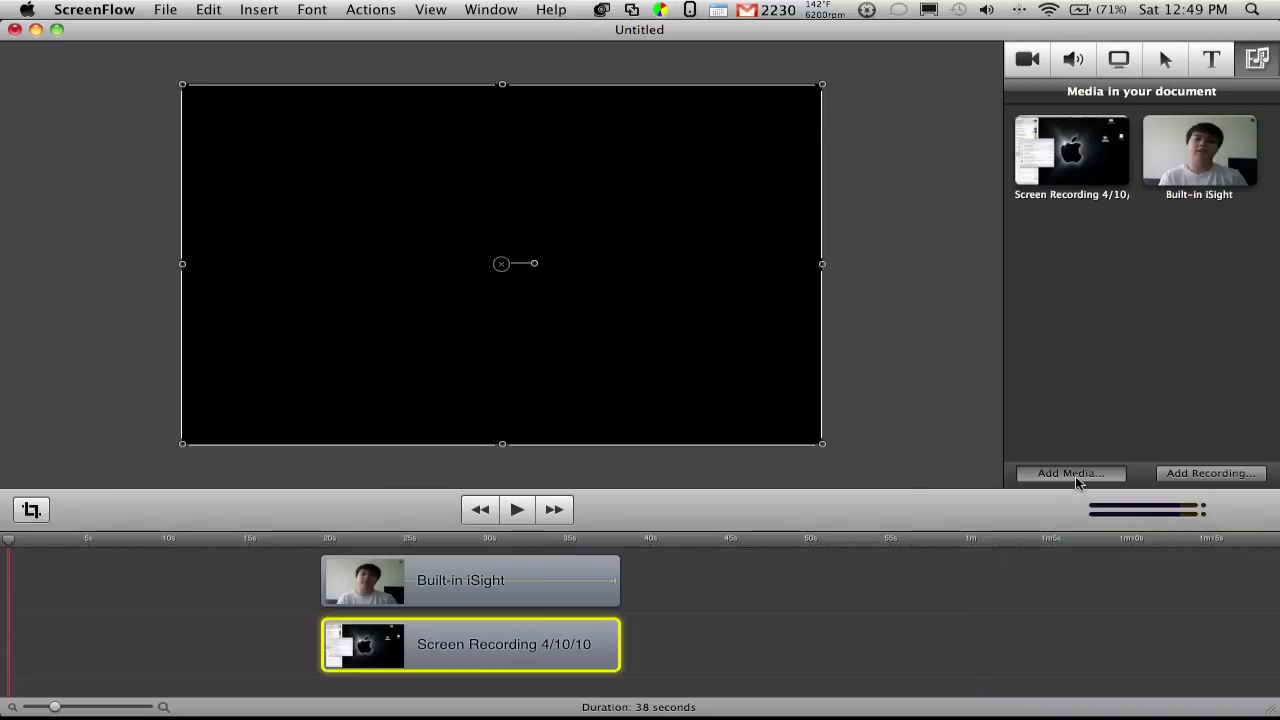
{"action": "left_click", "coordinate": [1070, 473]}
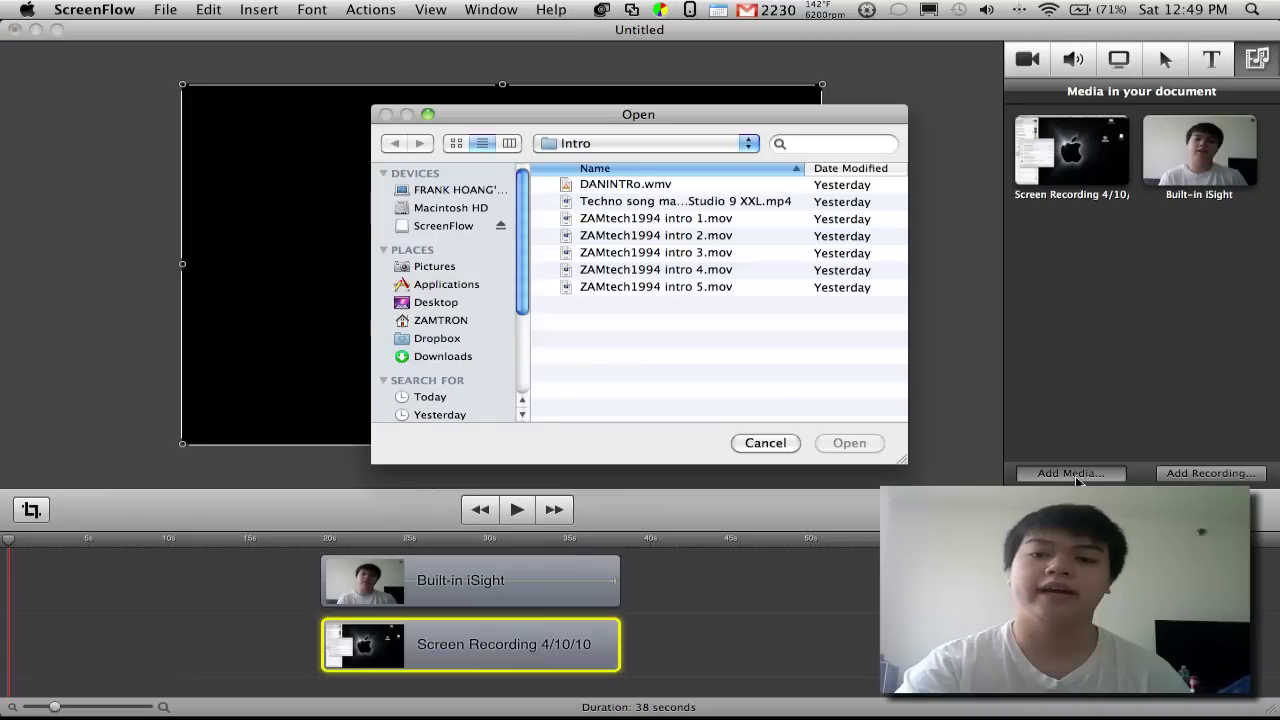
{"action": "left_click", "coordinate": [599, 290]}
{"action": "double_click", "coordinate": [599, 288]}
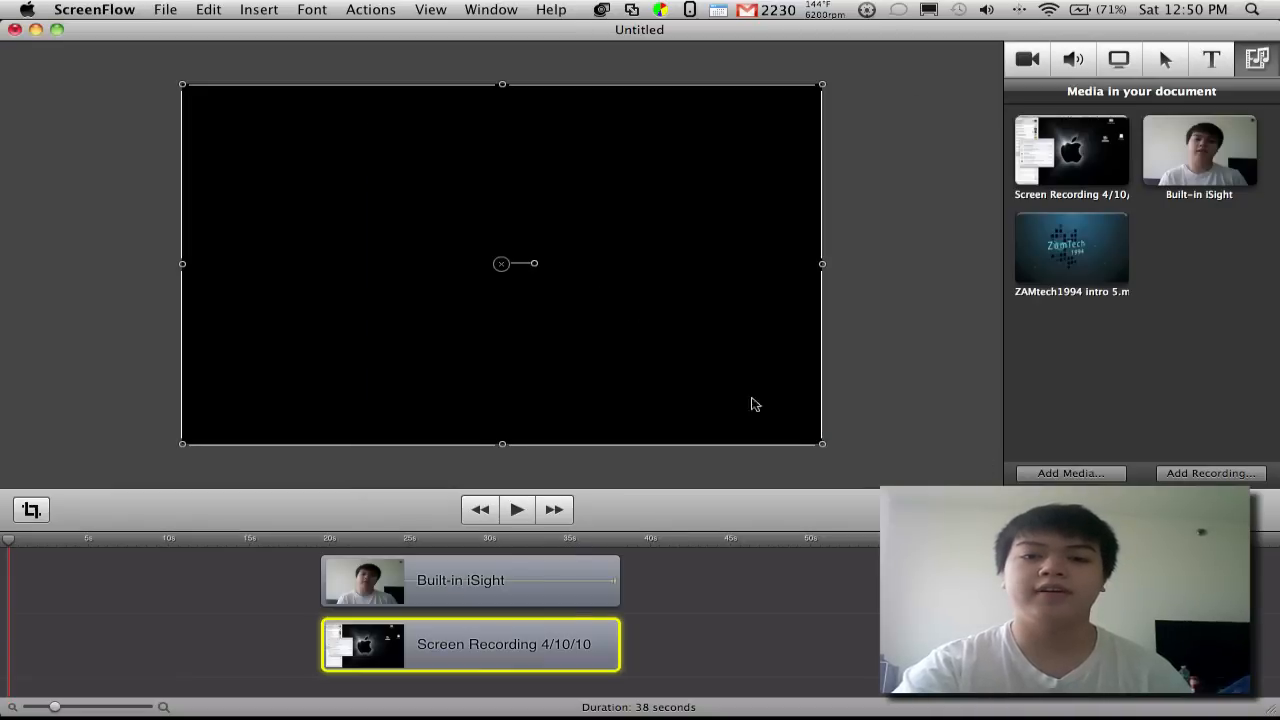
Step: Place the ZAMtech1994 intro 5 clip at the timeline's start and align the Built-in iSight and Screen Recording clips directly behind it at about 15 s
{"action": "left_click", "coordinate": [1068, 283]}
{"action": "left_click_drag", "start_coordinate": [1068, 283], "coordinate": [14, 613]}
{"action": "left_click_drag", "start_coordinate": [420, 600], "coordinate": [356, 597]}
{"action": "left_click_drag", "start_coordinate": [392, 637], "coordinate": [321, 637]}
Step: Preview the opening seconds of the intro clip and return the playhead to the start
{"action": "left_click", "coordinate": [101, 578]}
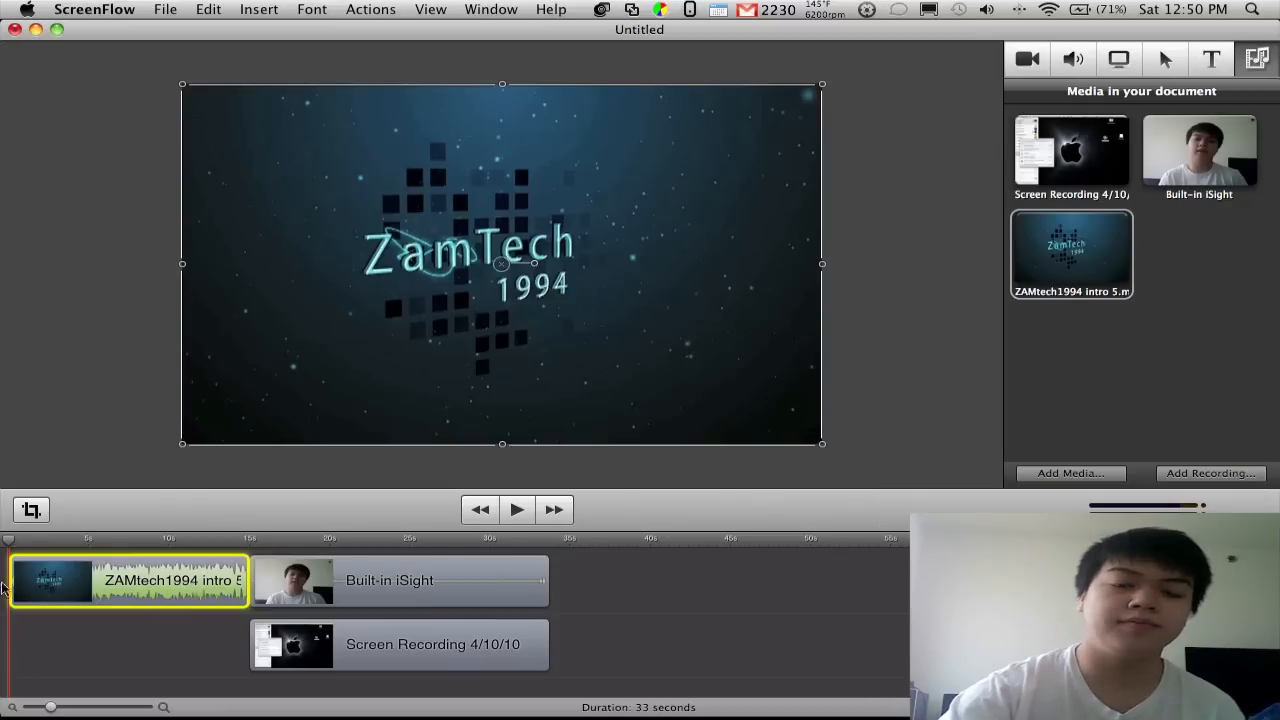
{"action": "key", "text": "space"}
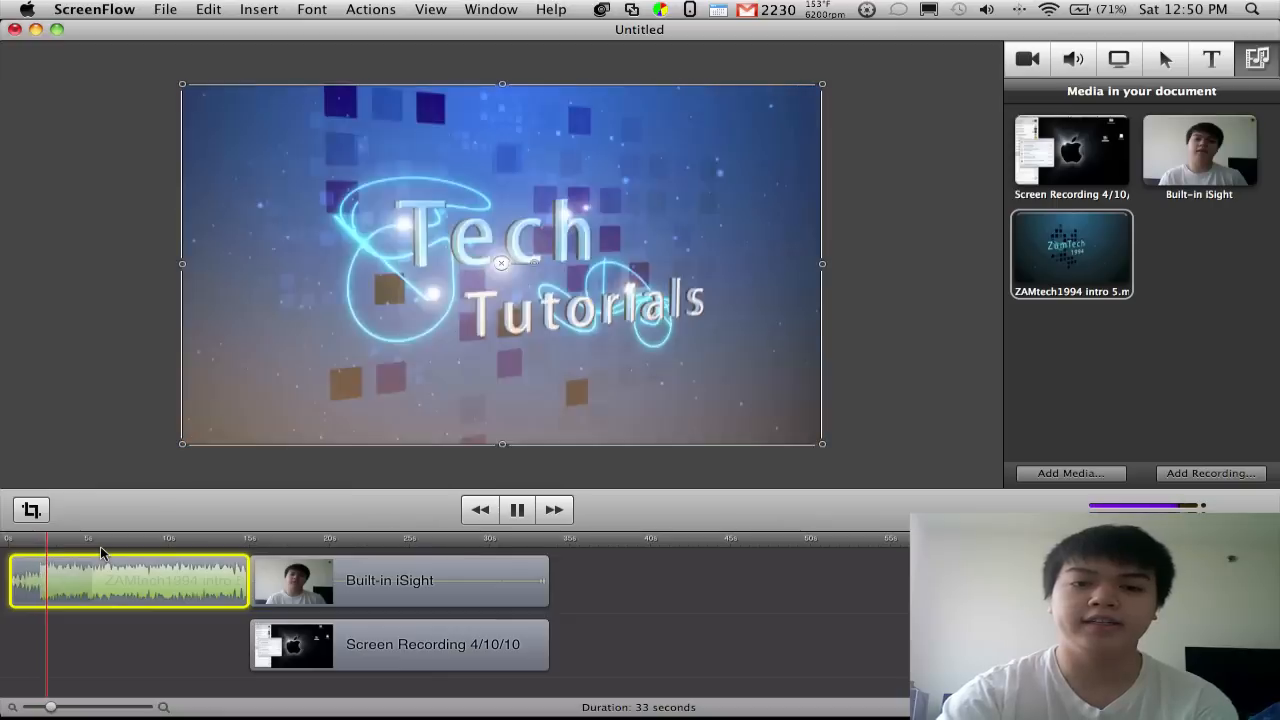
{"action": "key", "text": "space"}
{"action": "left_click_drag", "start_coordinate": [82, 548], "coordinate": [5, 543]}
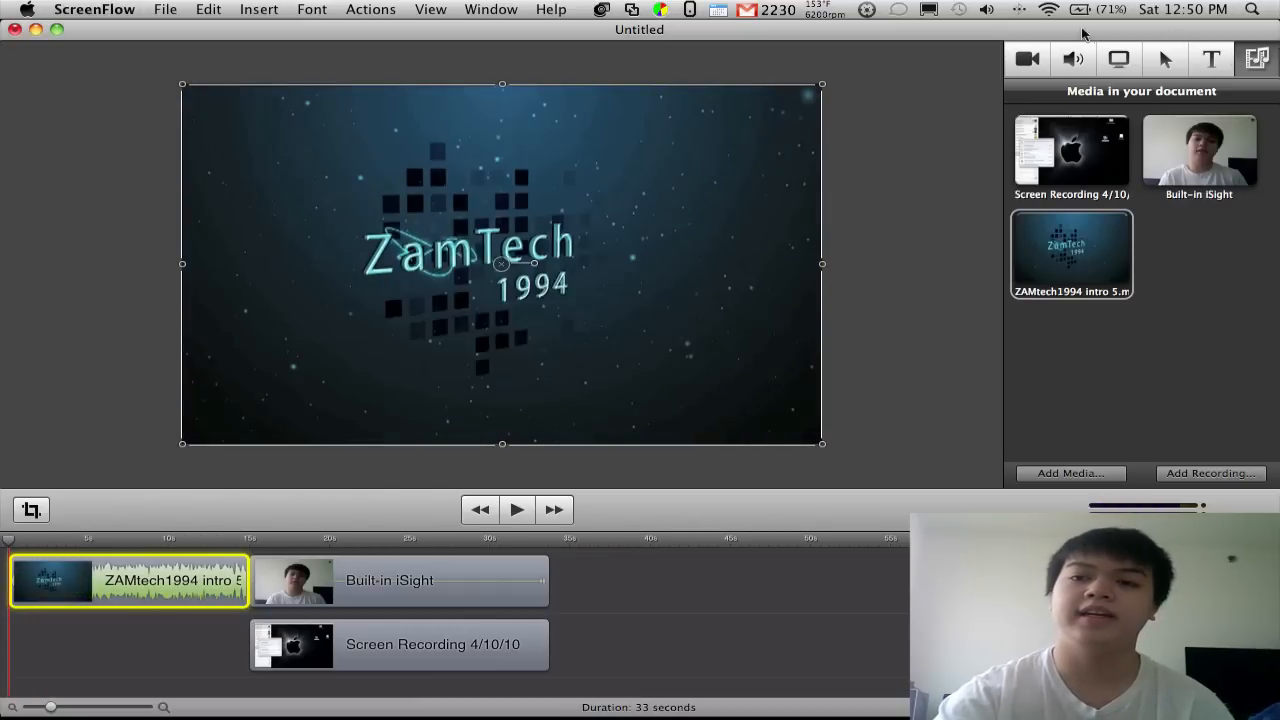
Step: Examine the video properties of the intro, Screen Recording and Built-in iSight clips in turn
{"action": "left_click", "coordinate": [1030, 62]}
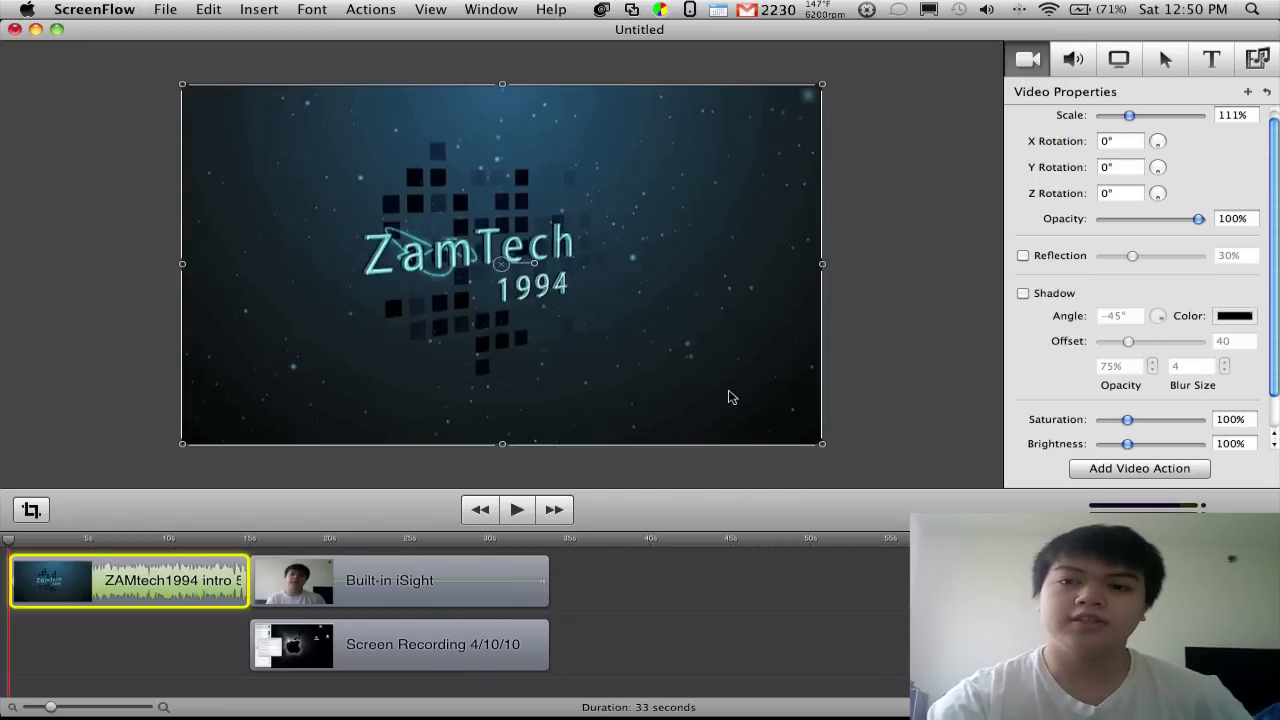
{"action": "left_click", "coordinate": [439, 586]}
{"action": "left_click", "coordinate": [439, 643]}
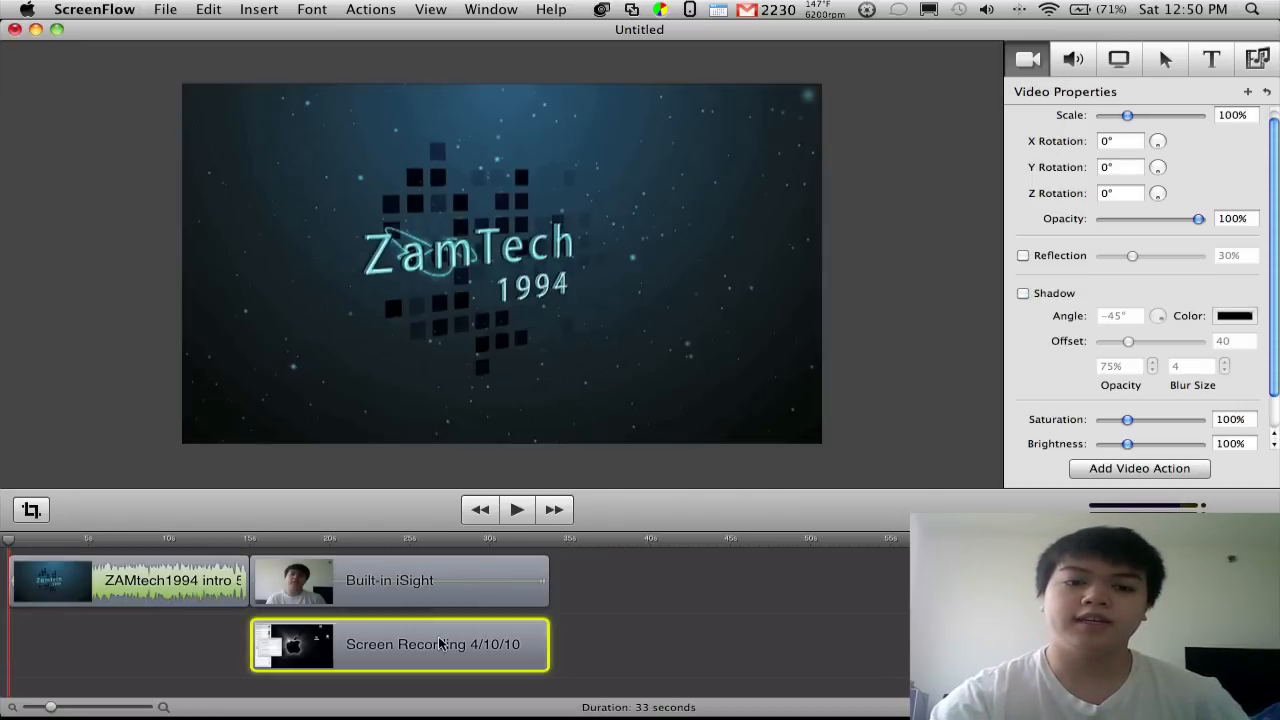
{"action": "left_click", "coordinate": [152, 587]}
{"action": "left_click", "coordinate": [461, 577]}
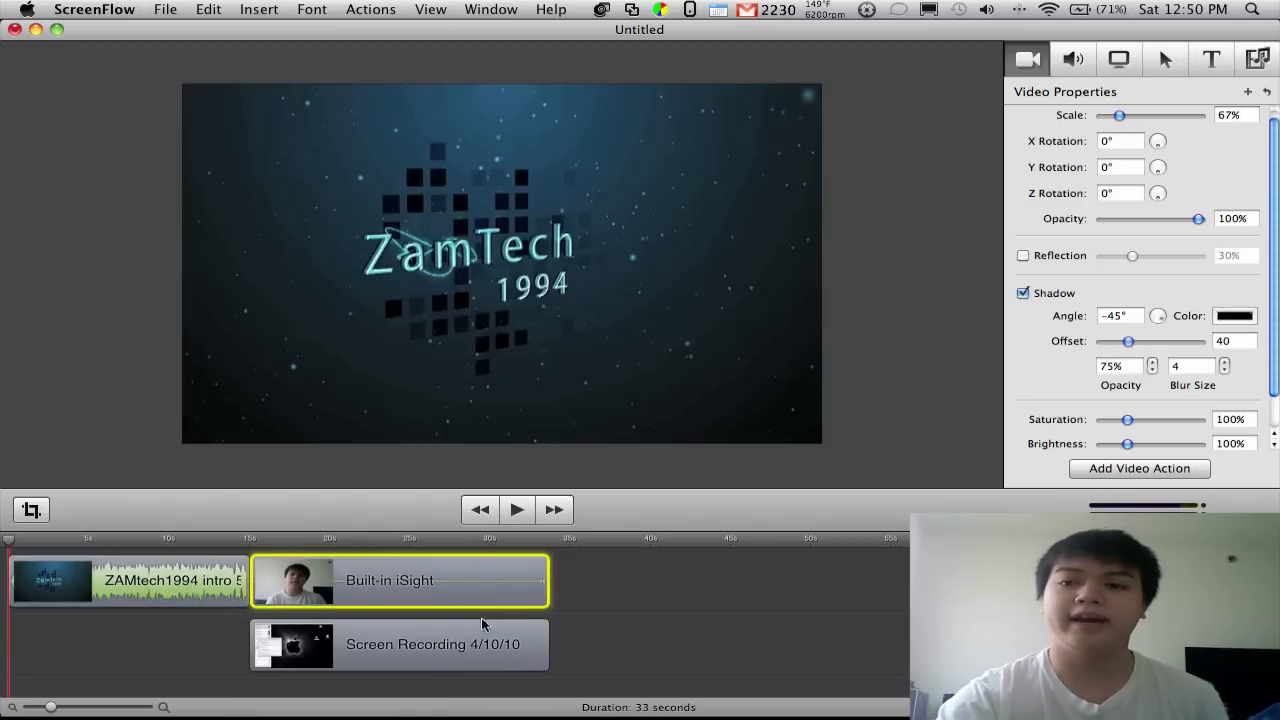
{"action": "left_click", "coordinate": [486, 628]}
{"action": "left_click", "coordinate": [491, 600]}
{"action": "left_click", "coordinate": [118, 584]}
{"action": "left_click", "coordinate": [483, 577]}
{"action": "left_click", "coordinate": [465, 612]}
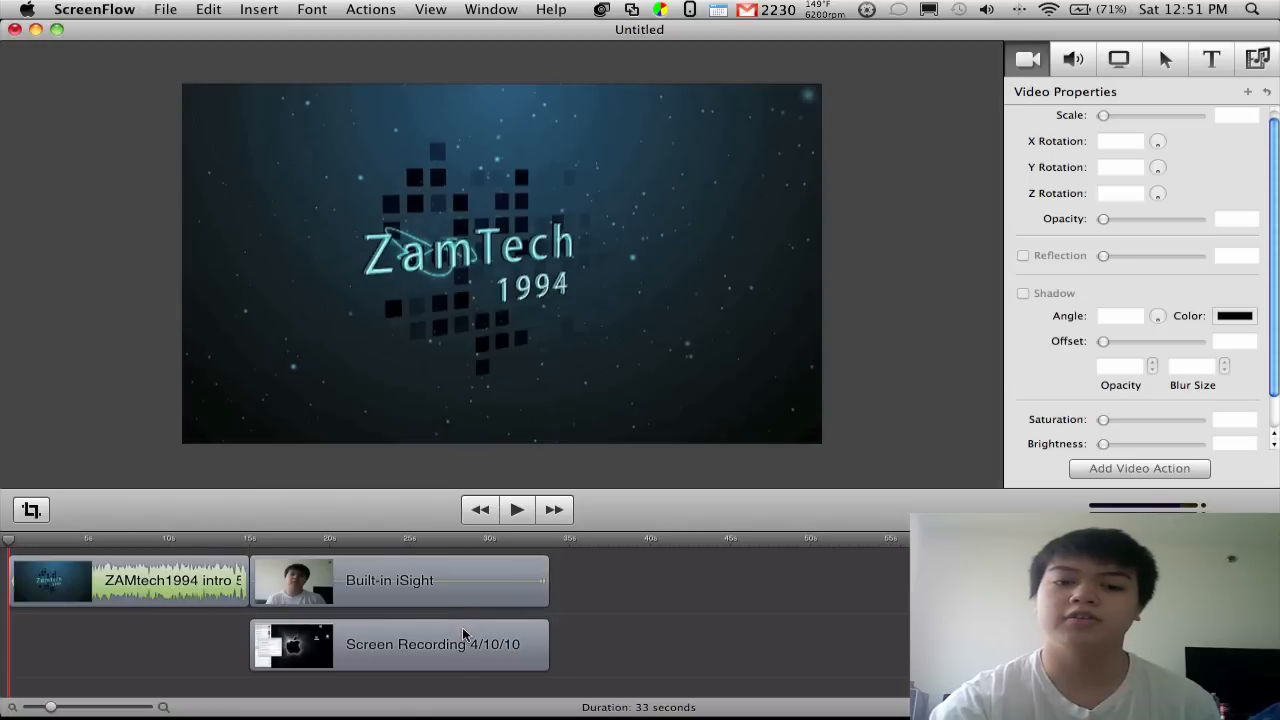
{"action": "left_click", "coordinate": [475, 598]}
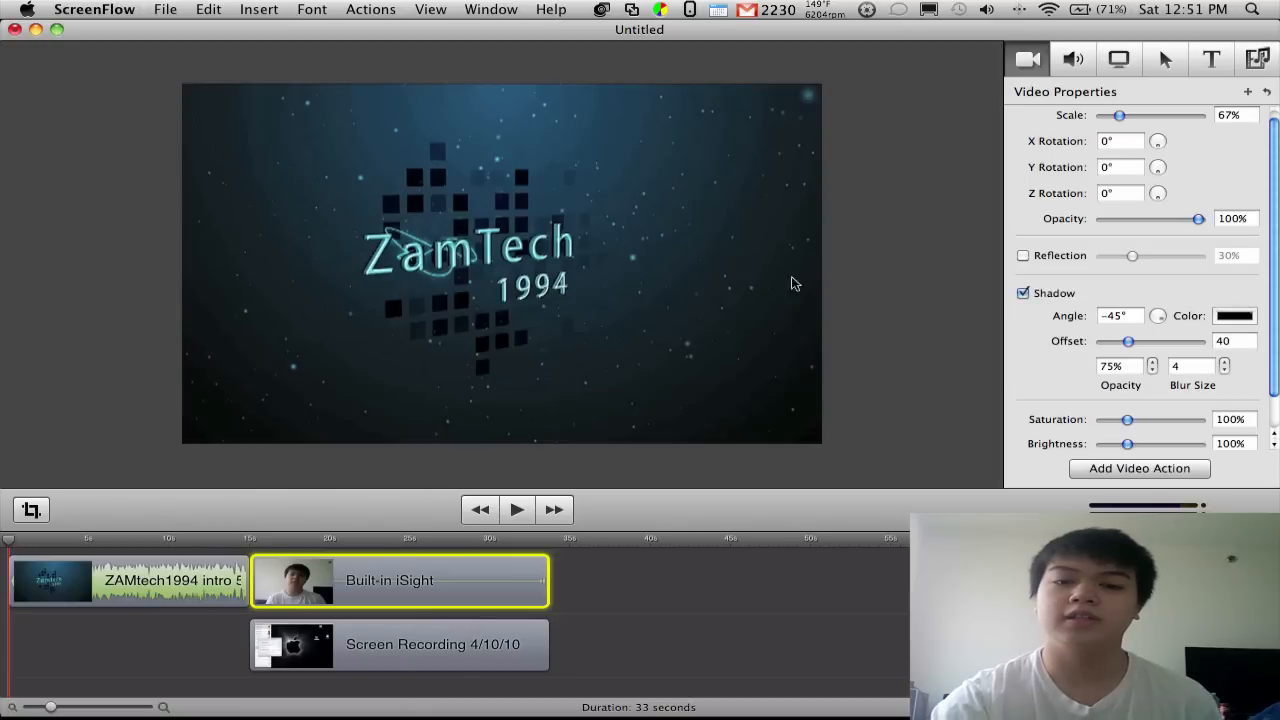
Step: At about 15 s, shrink the webcam picture to 50% at the canvas's lower left and set its X rotation to 18°
{"action": "left_click", "coordinate": [252, 545]}
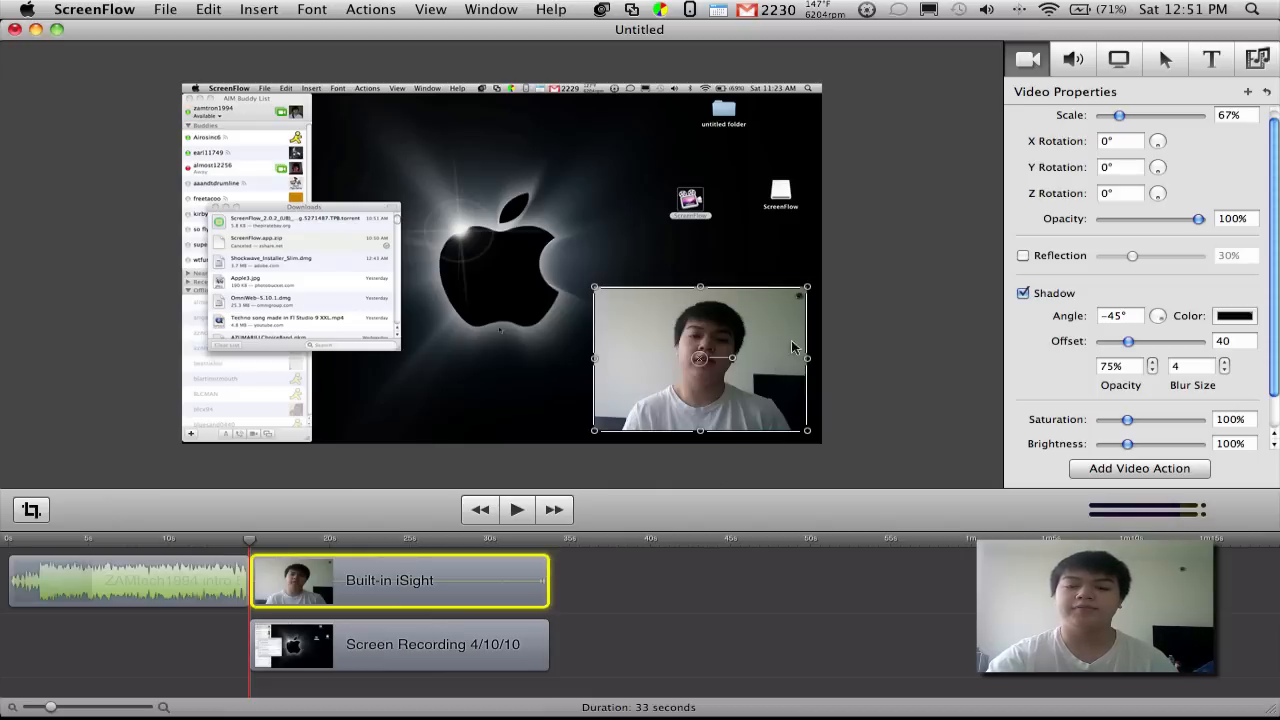
{"action": "left_click_drag", "start_coordinate": [786, 330], "coordinate": [393, 311]}
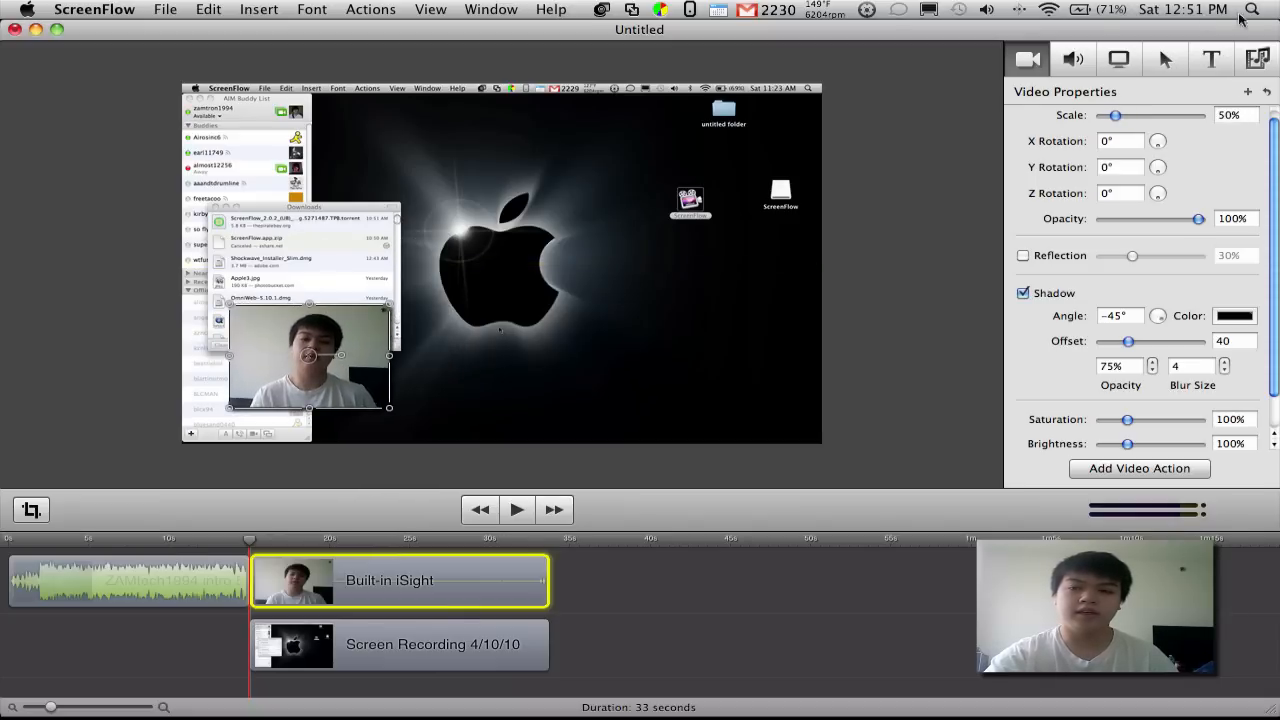
{"action": "left_click_drag", "start_coordinate": [1160, 147], "coordinate": [1157, 140]}
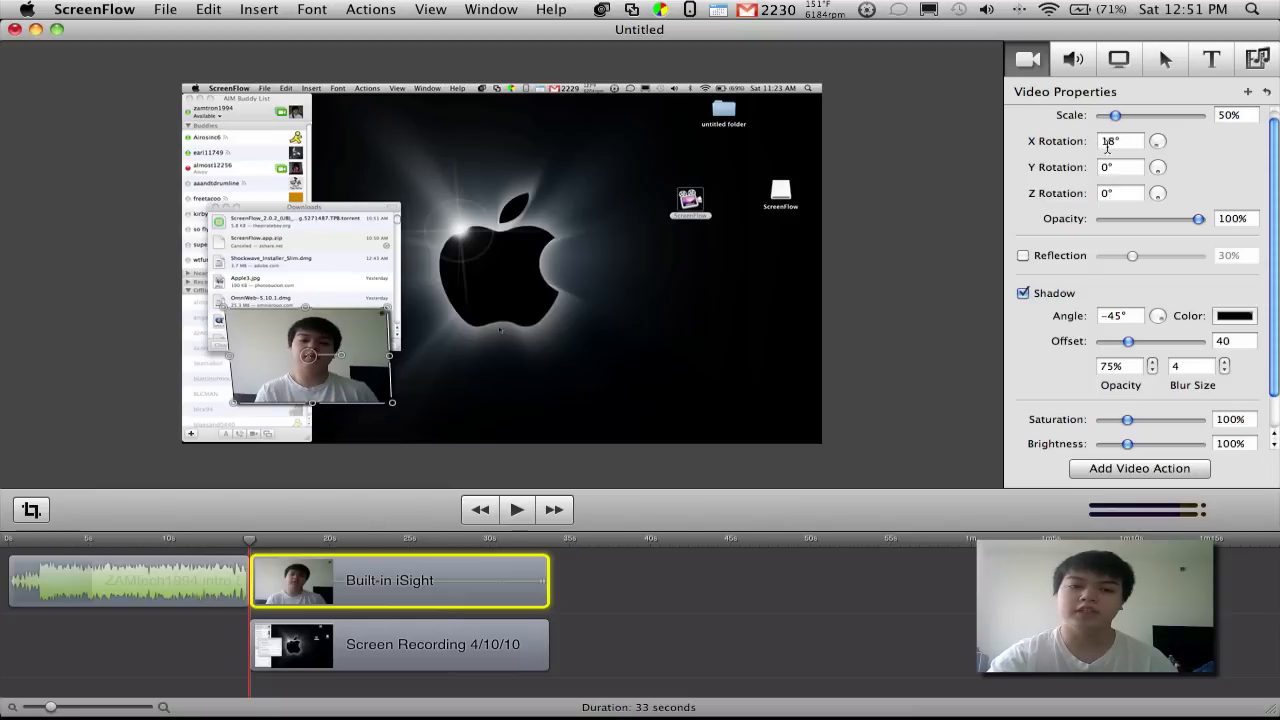
Step: Set the webcam picture's opacity to 93%, enlarge it to 67% and move it near the centre of the canvas
{"action": "left_click_drag", "start_coordinate": [394, 412], "coordinate": [378, 361]}
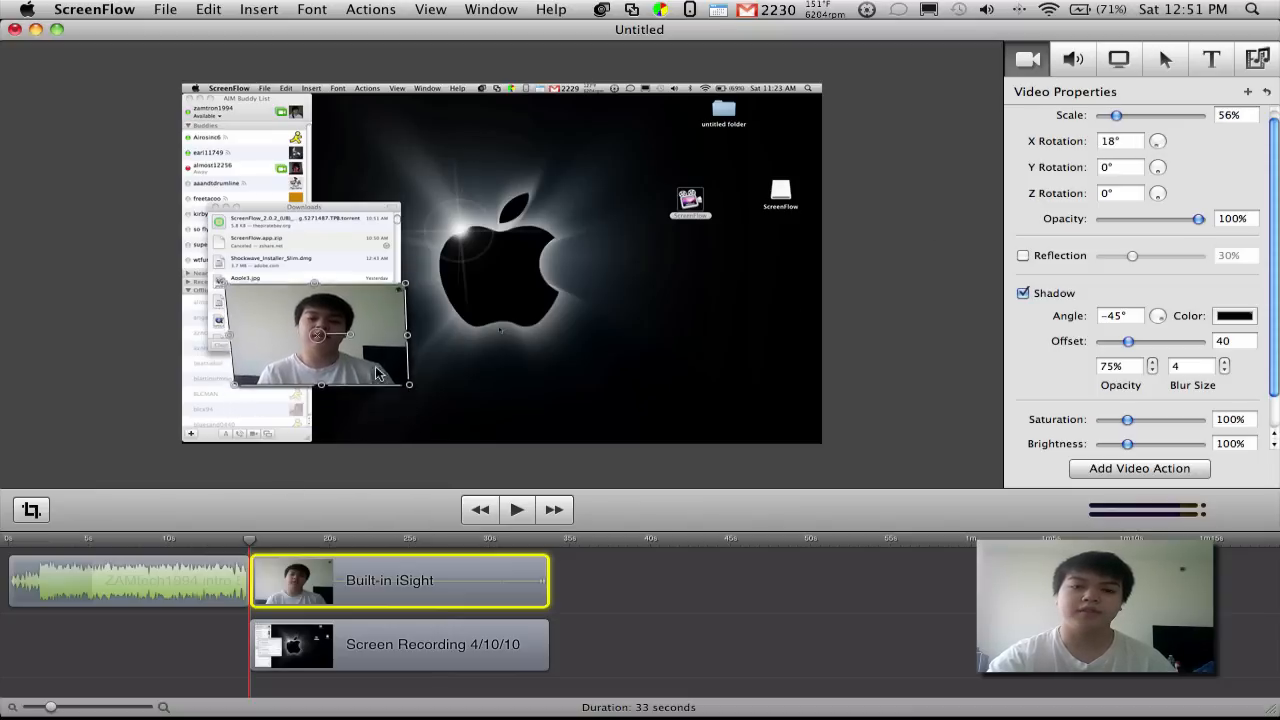
{"action": "left_click_drag", "start_coordinate": [1162, 173], "coordinate": [1158, 178]}
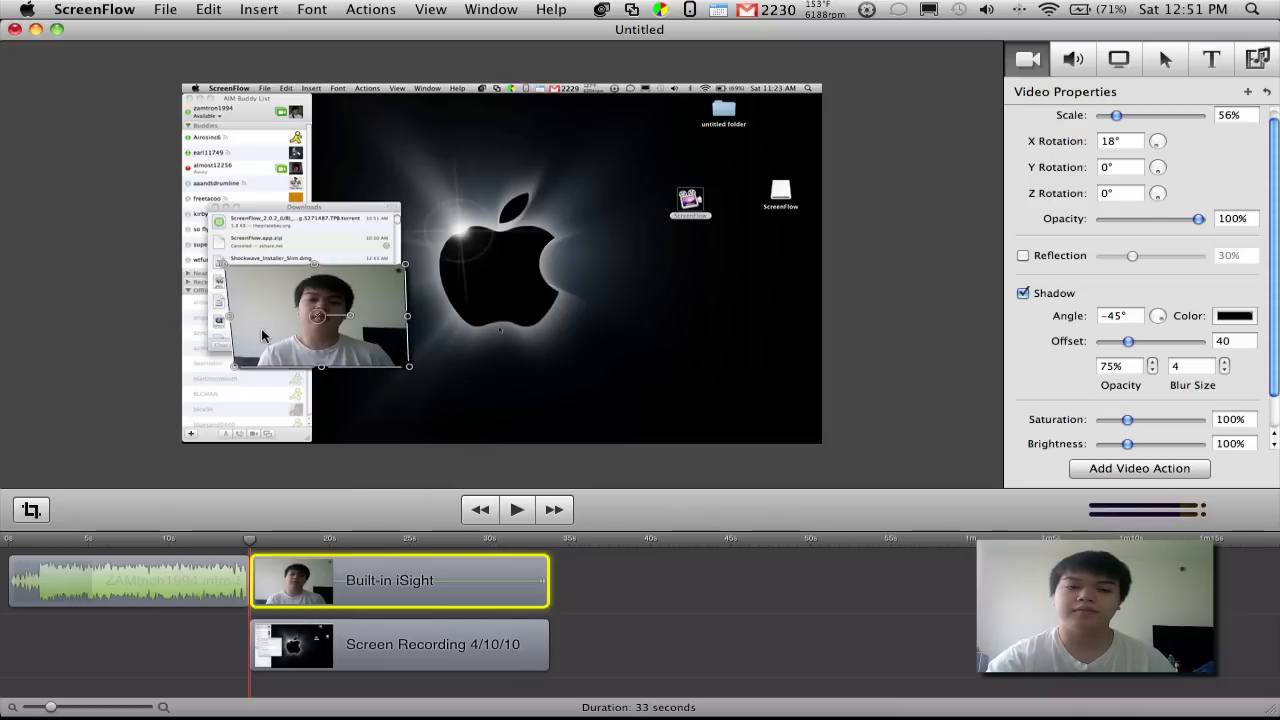
{"action": "left_click_drag", "start_coordinate": [266, 335], "coordinate": [250, 350]}
{"action": "mouse_move", "coordinate": [1199, 219]}
{"action": "left_mouse_down"}
{"action": "mouse_move", "coordinate": [1091, 240]}
{"action": "mouse_move", "coordinate": [1190, 238]}
{"action": "left_mouse_up"}
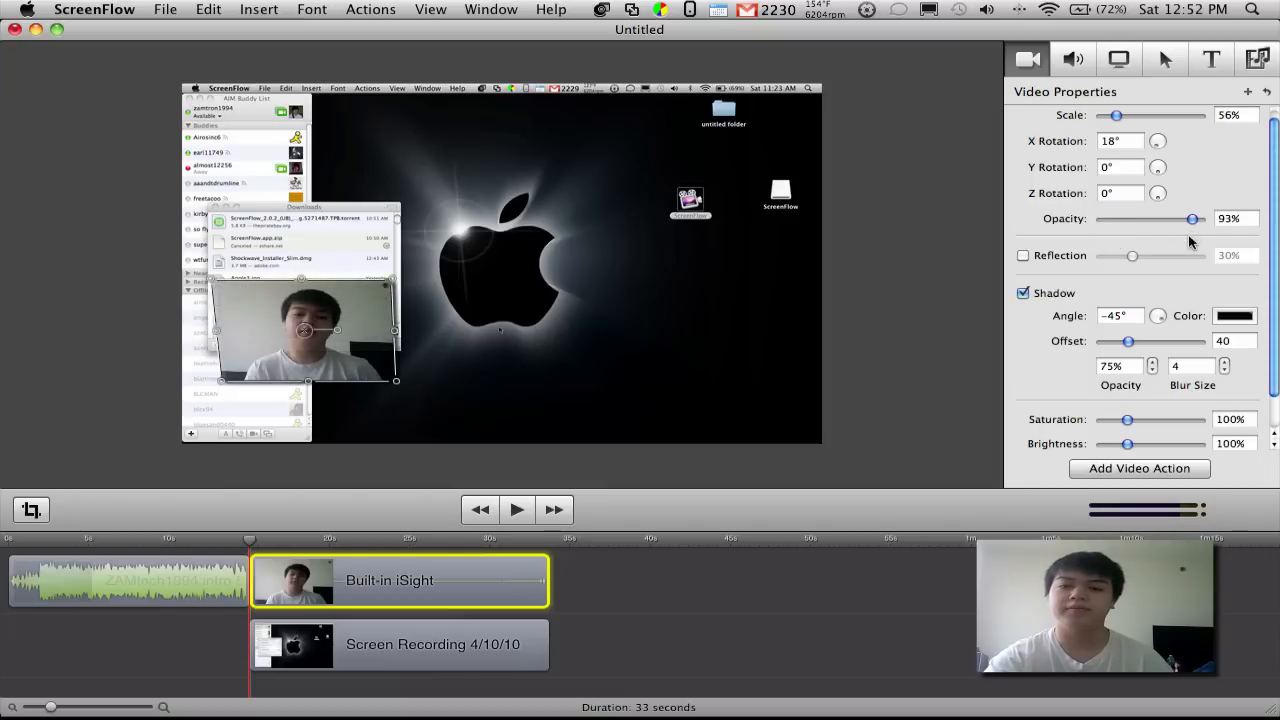
{"action": "left_click_drag", "start_coordinate": [380, 350], "coordinate": [540, 328]}
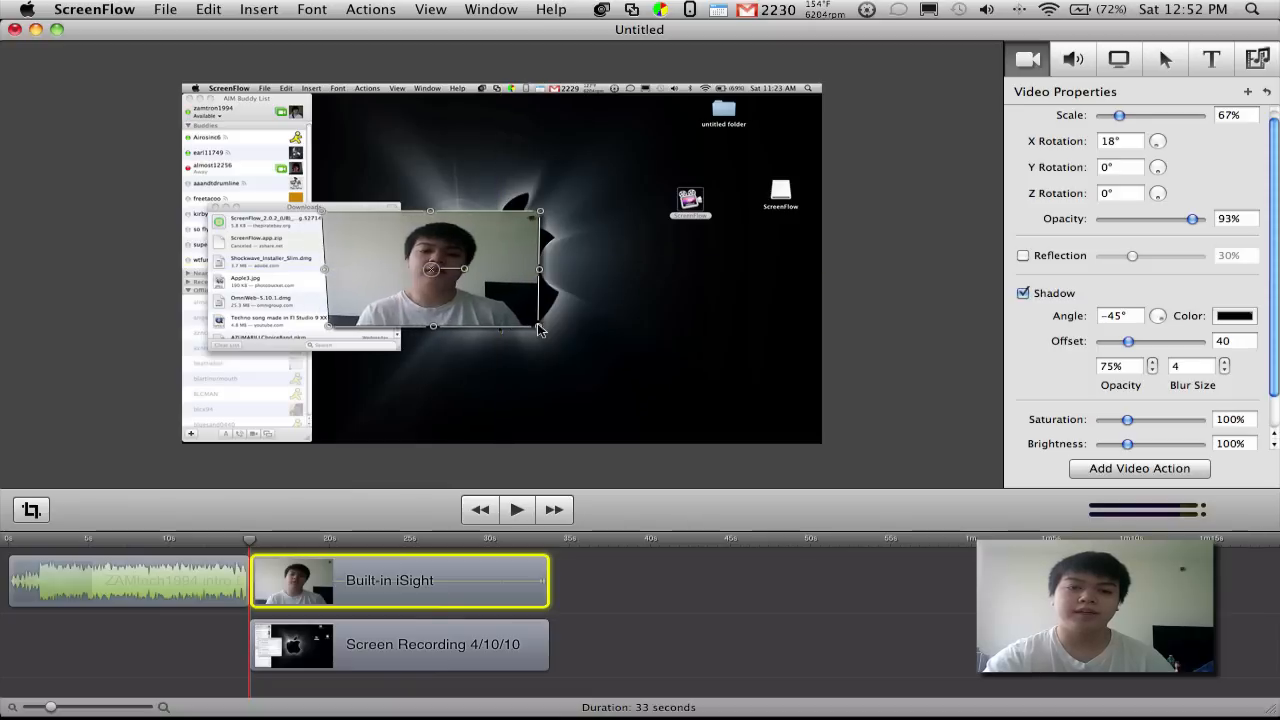
Step: Enable the webcam picture's reflection, try it at 100% and reduce it to 36%
{"action": "left_click", "coordinate": [1024, 256]}
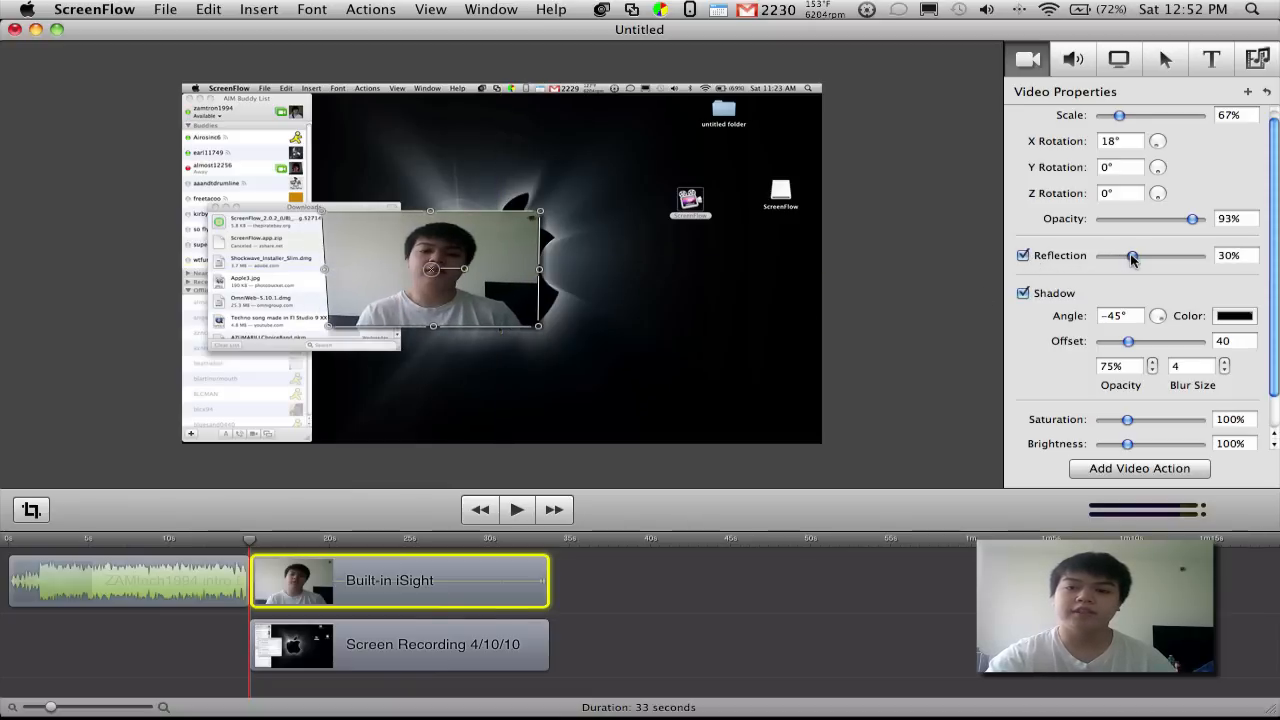
{"action": "left_click_drag", "start_coordinate": [1133, 257], "coordinate": [1277, 258]}
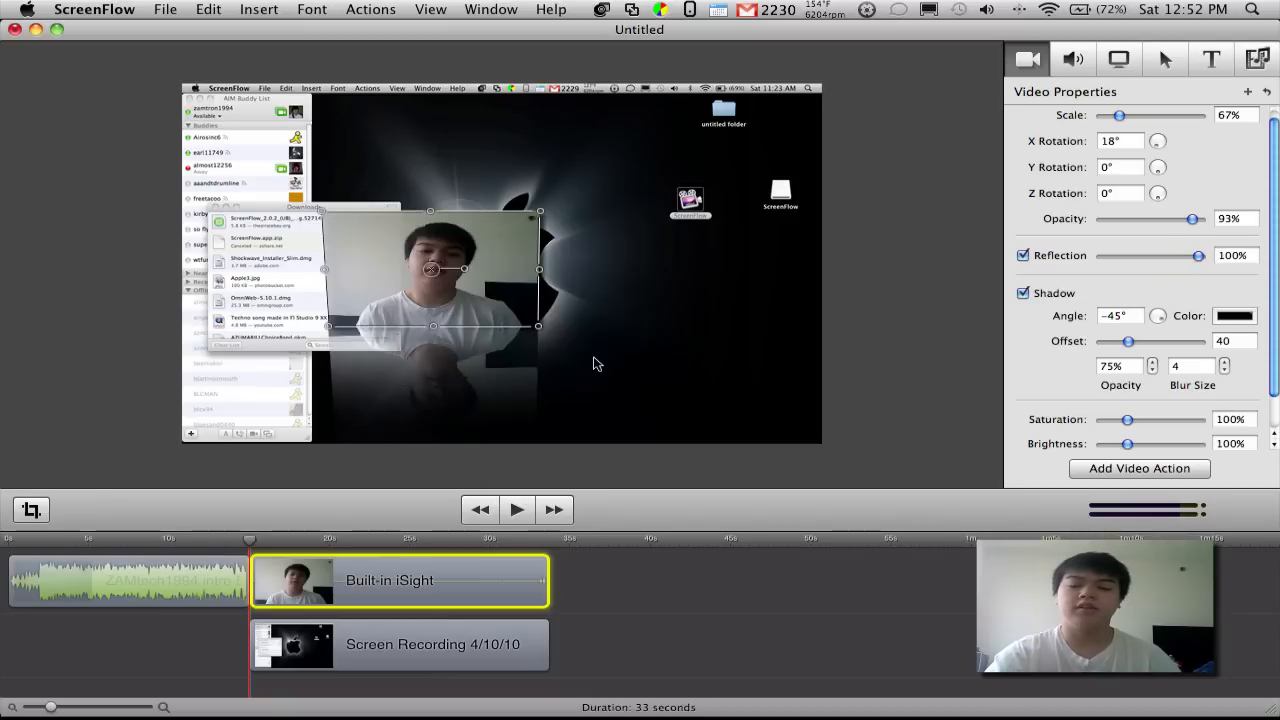
{"action": "left_click_drag", "start_coordinate": [1200, 256], "coordinate": [1143, 270]}
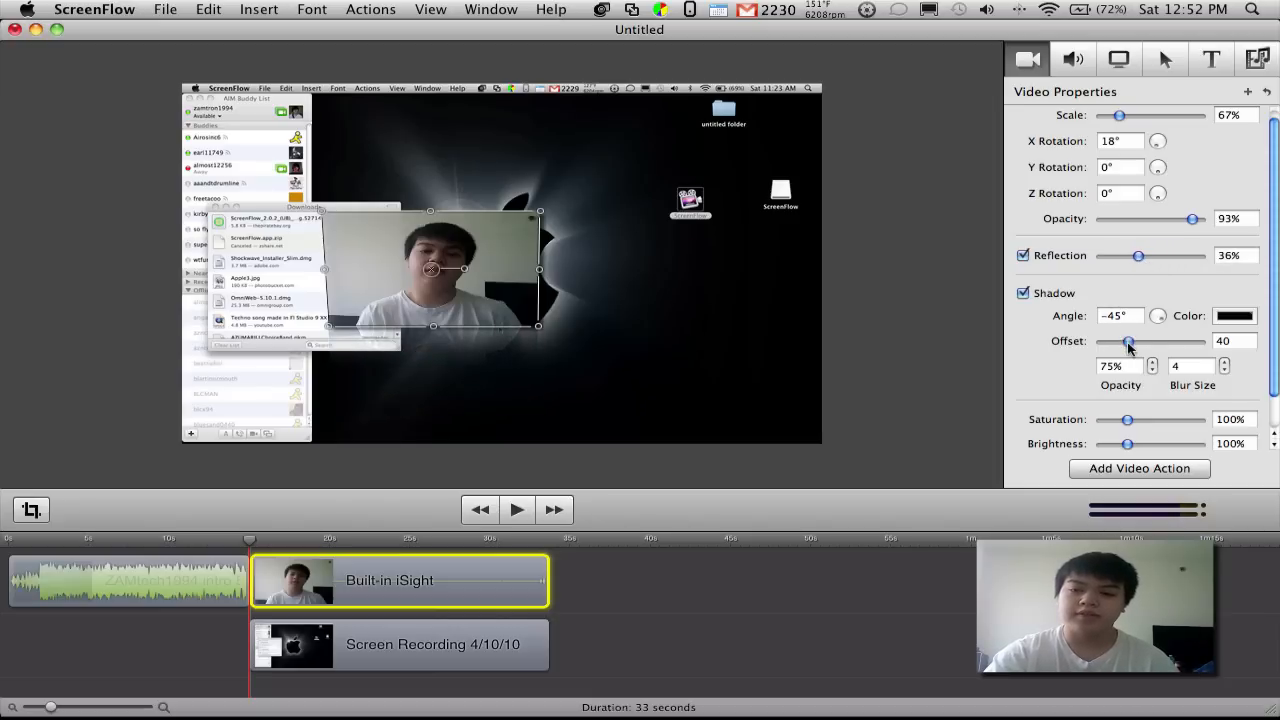
Step: Set the webcam picture's shadow offset to 73.42 and its brightness to 103%
{"action": "left_click_drag", "start_coordinate": [1131, 344], "coordinate": [1205, 342]}
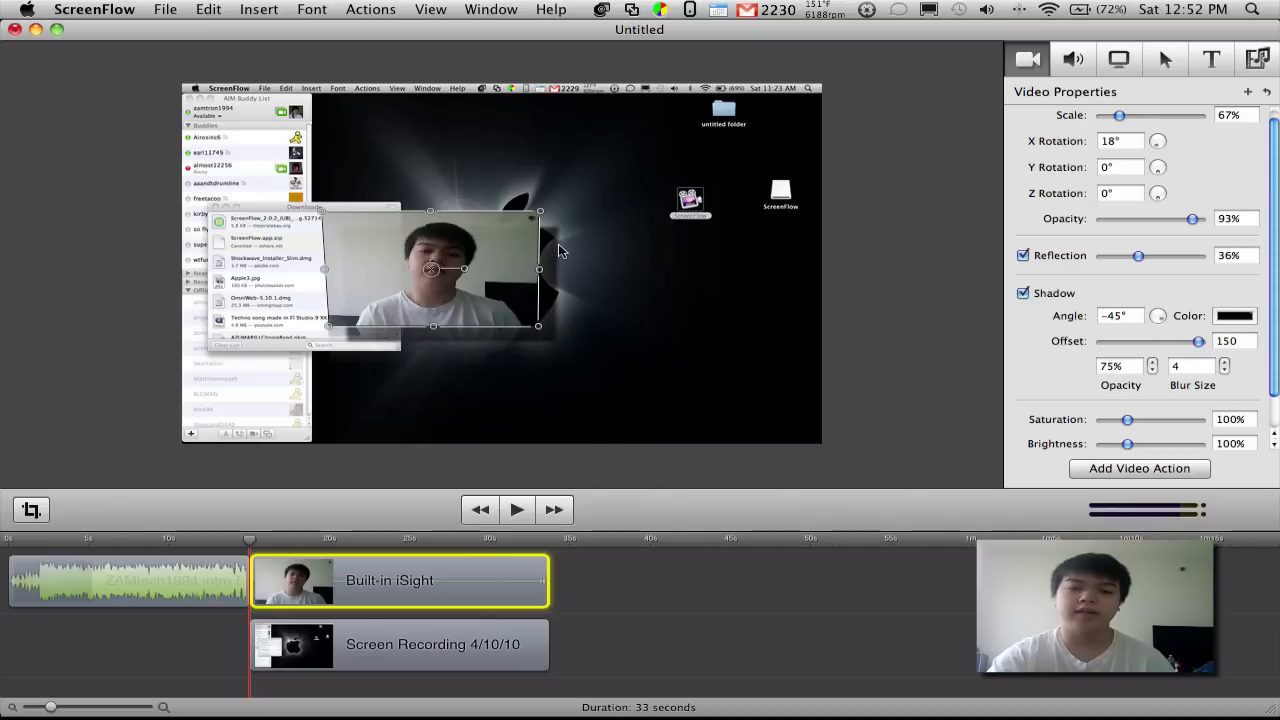
{"action": "left_click_drag", "start_coordinate": [1184, 347], "coordinate": [1148, 347]}
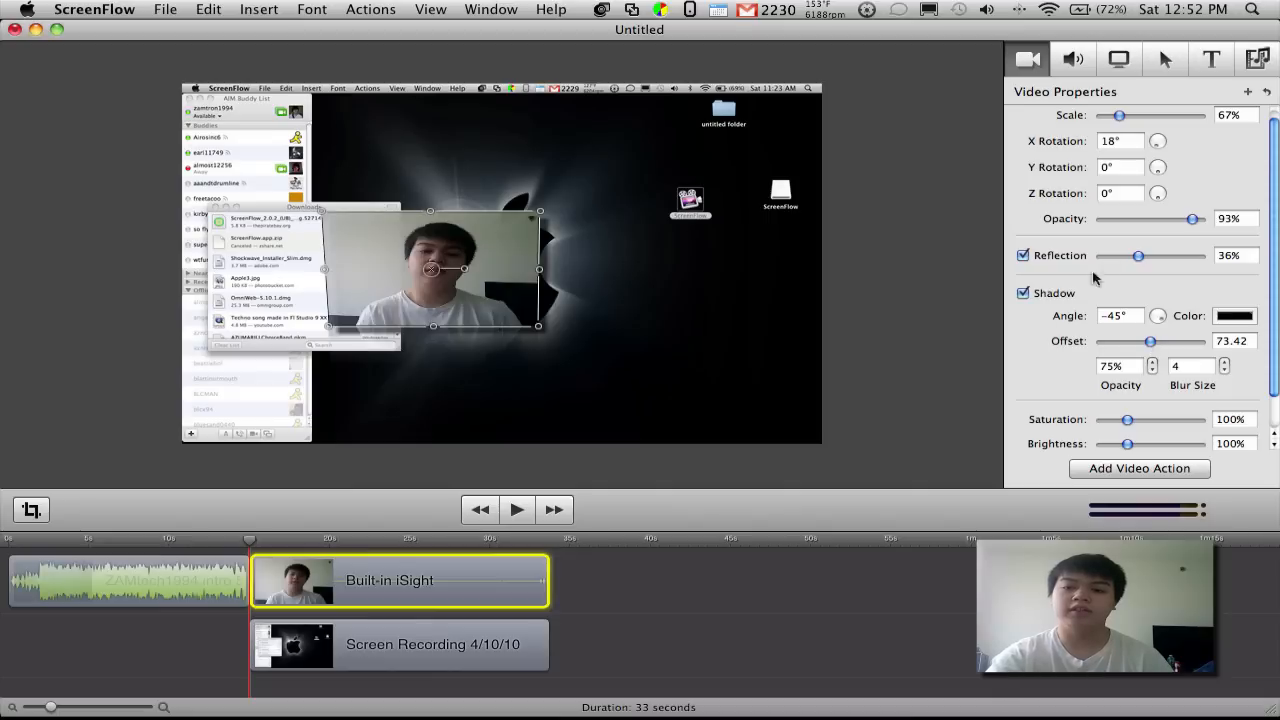
{"action": "mouse_move", "coordinate": [1127, 447]}
{"action": "left_mouse_down"}
{"action": "mouse_move", "coordinate": [1157, 447]}
{"action": "mouse_move", "coordinate": [1128, 447]}
{"action": "left_mouse_up"}
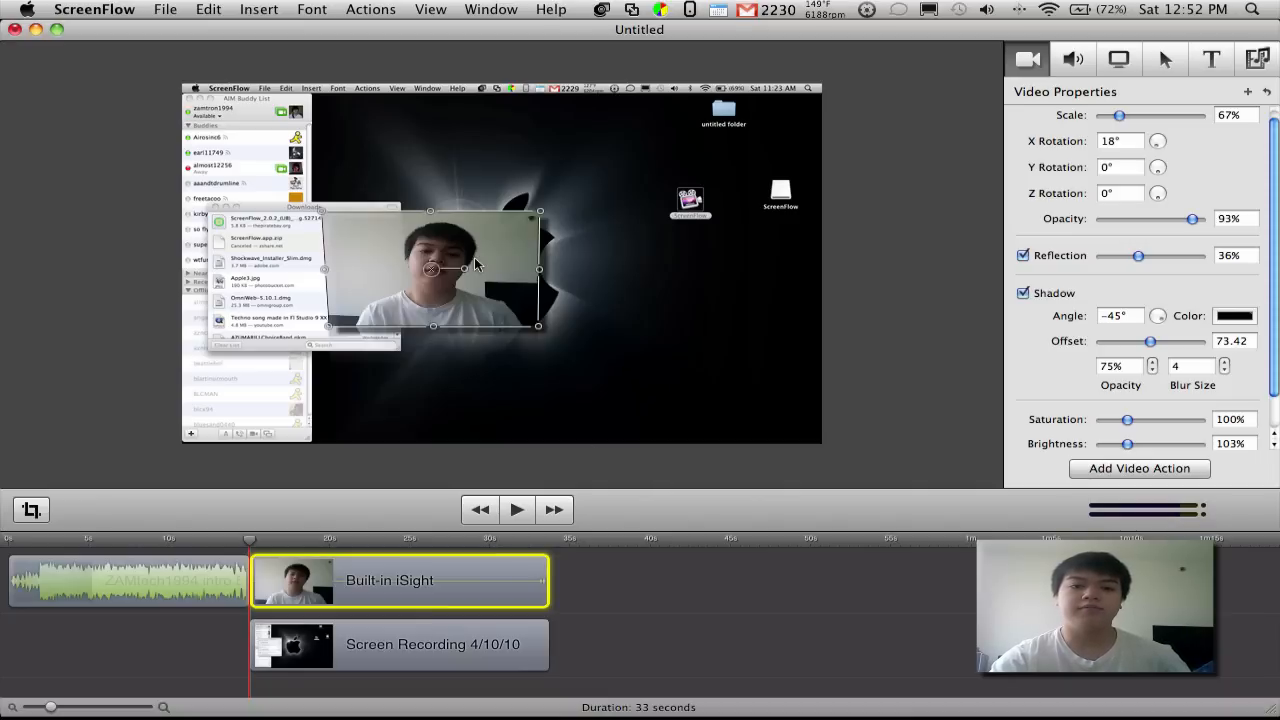
Step: Move the webcam picture to the canvas's lower-left corner and add a video action at the start of its clip
{"action": "left_click_drag", "start_coordinate": [470, 262], "coordinate": [379, 362]}
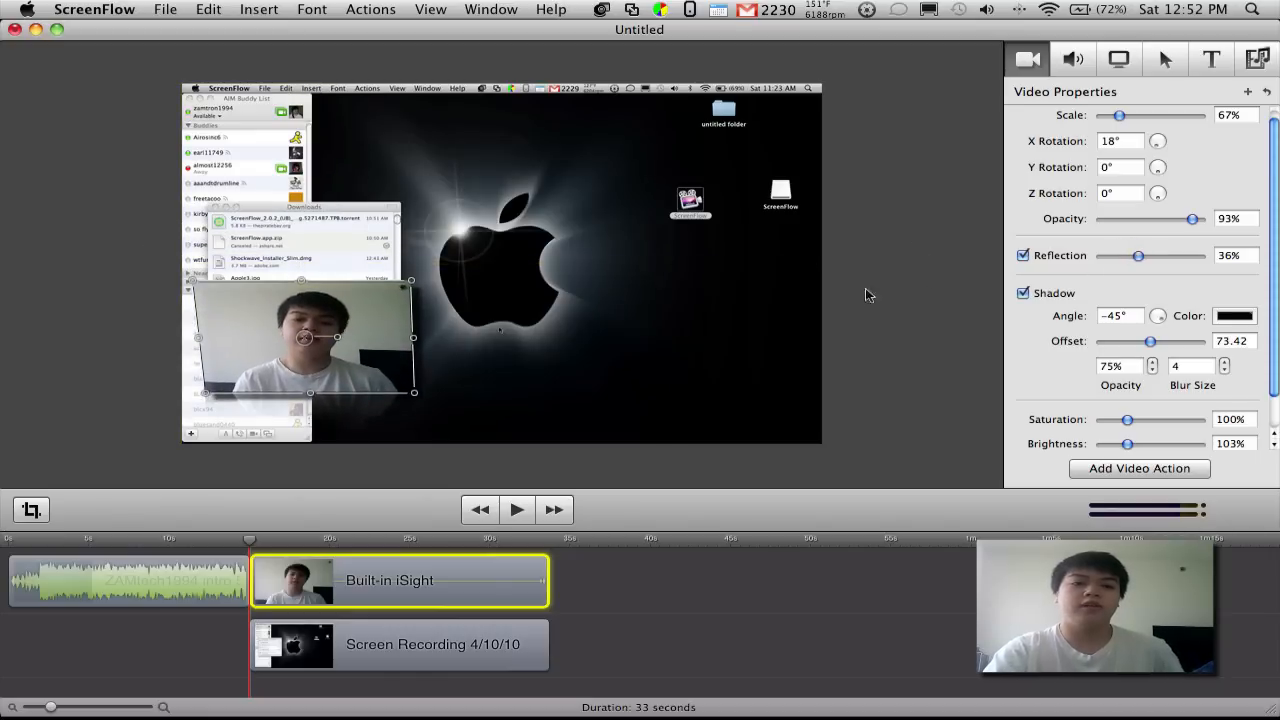
{"action": "left_click_drag", "start_coordinate": [407, 296], "coordinate": [389, 318]}
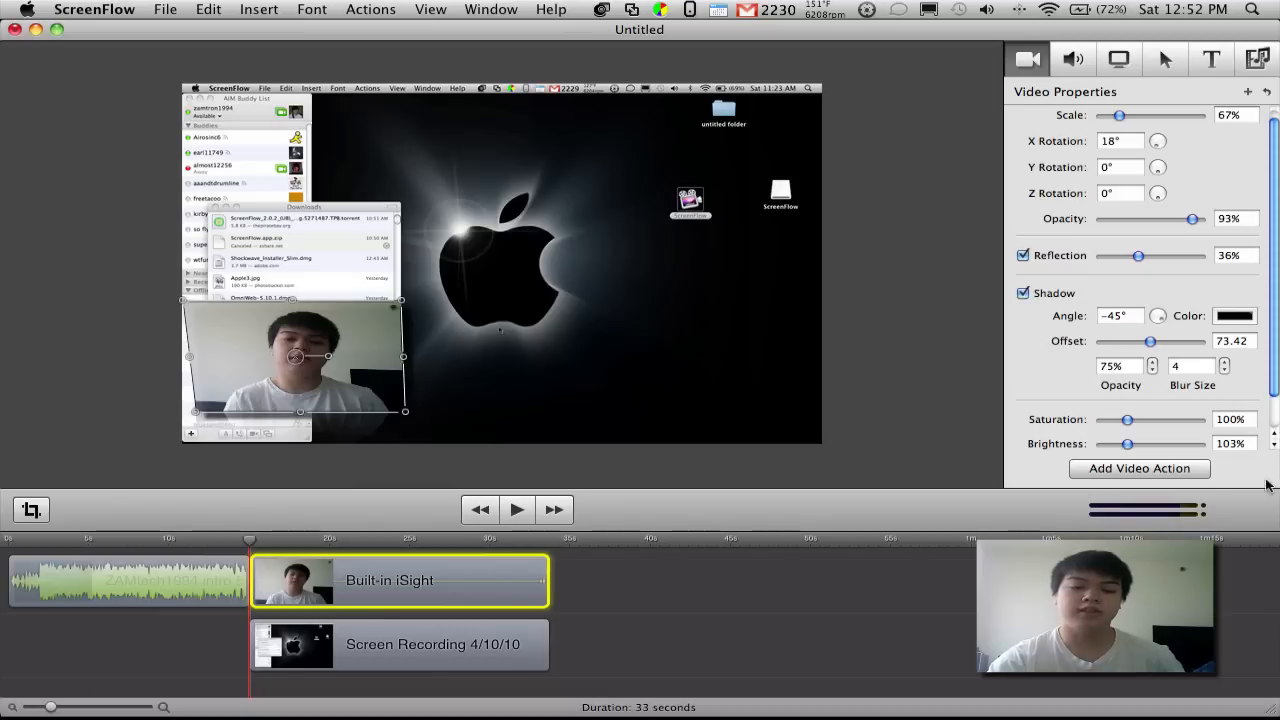
{"action": "left_click", "coordinate": [1098, 473]}
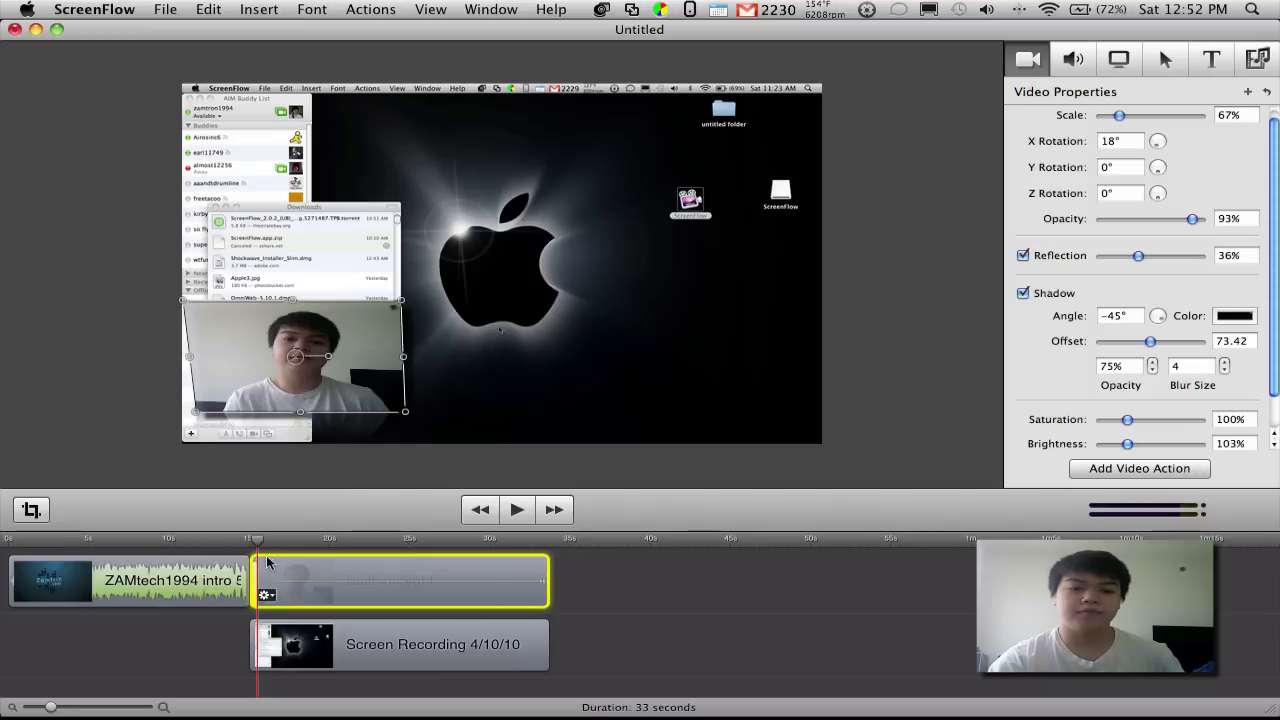
Step: Play to about 18.5 s, add a second video action there and move the webcam picture to the canvas's lower-right area
{"action": "key", "text": "space"}
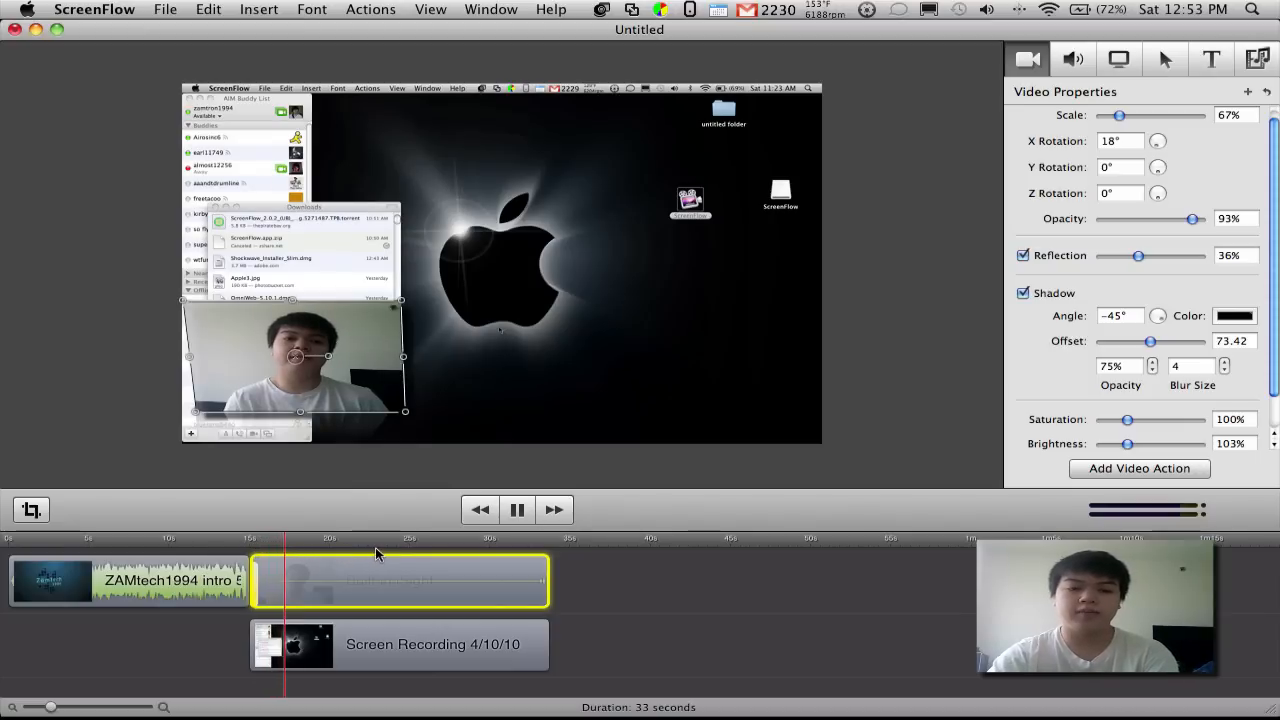
{"action": "key", "text": "space"}
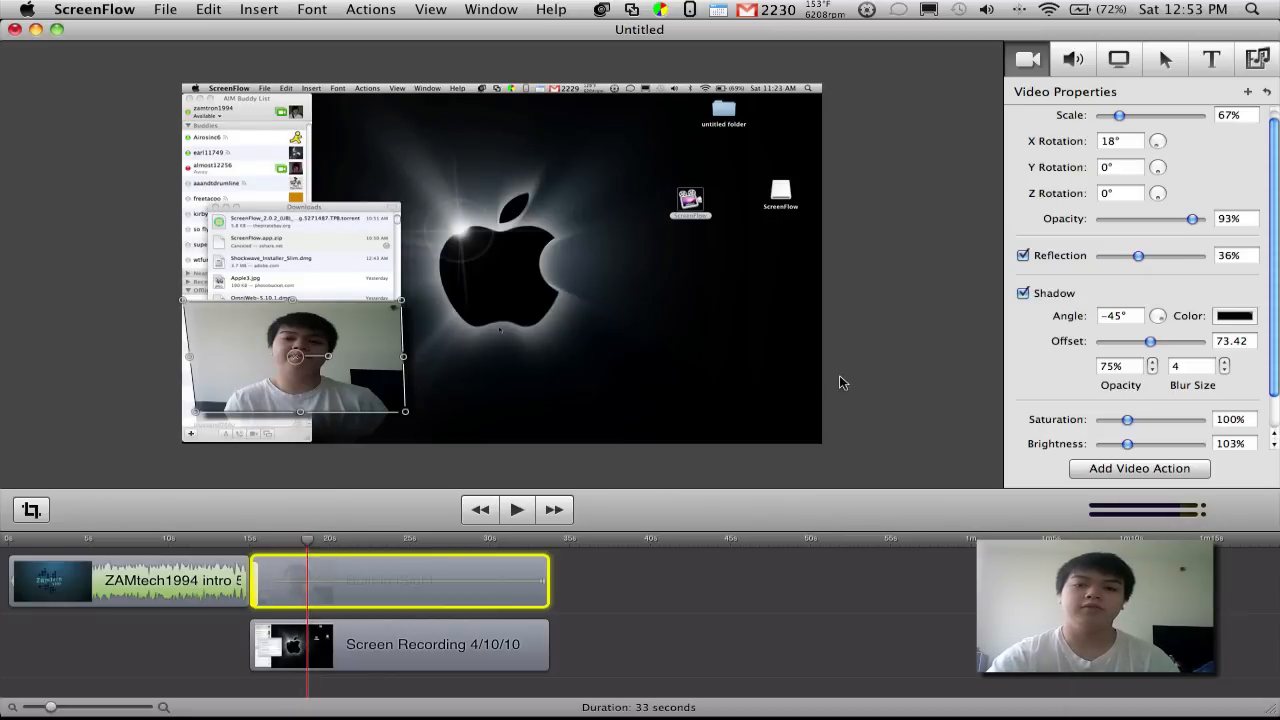
{"action": "left_click", "coordinate": [1159, 468]}
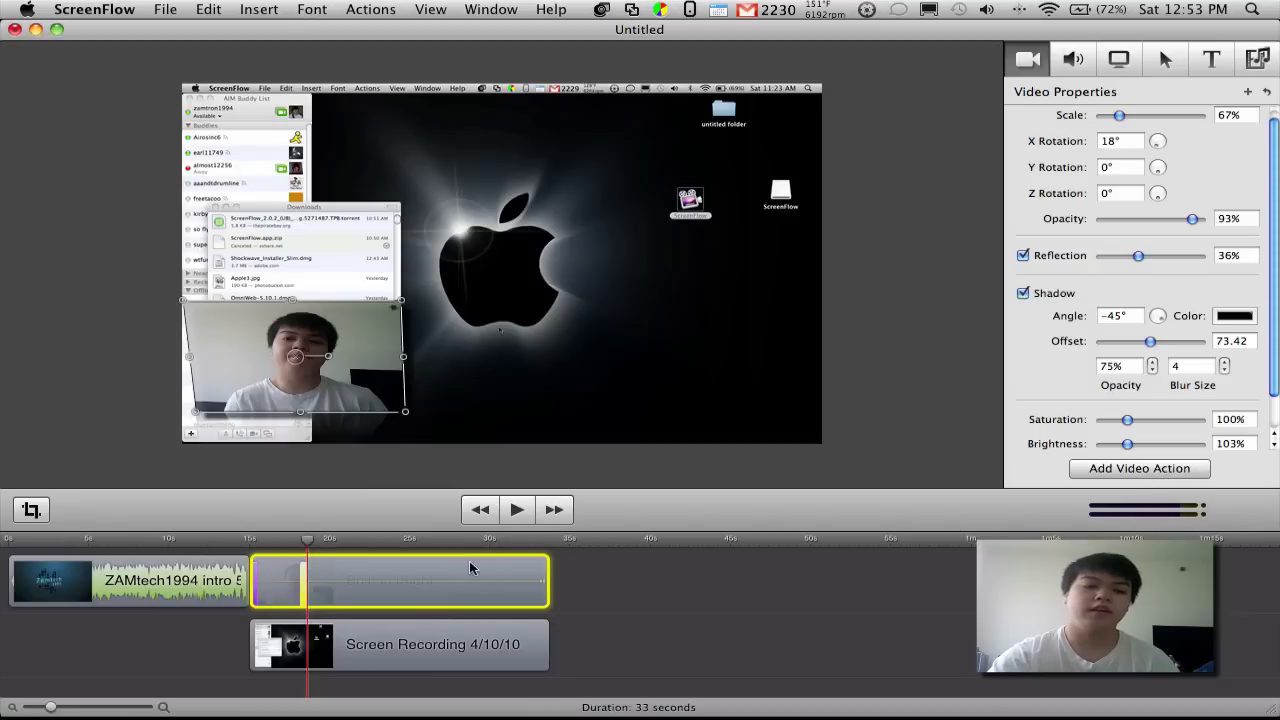
{"action": "left_click_drag", "start_coordinate": [337, 410], "coordinate": [712, 402]}
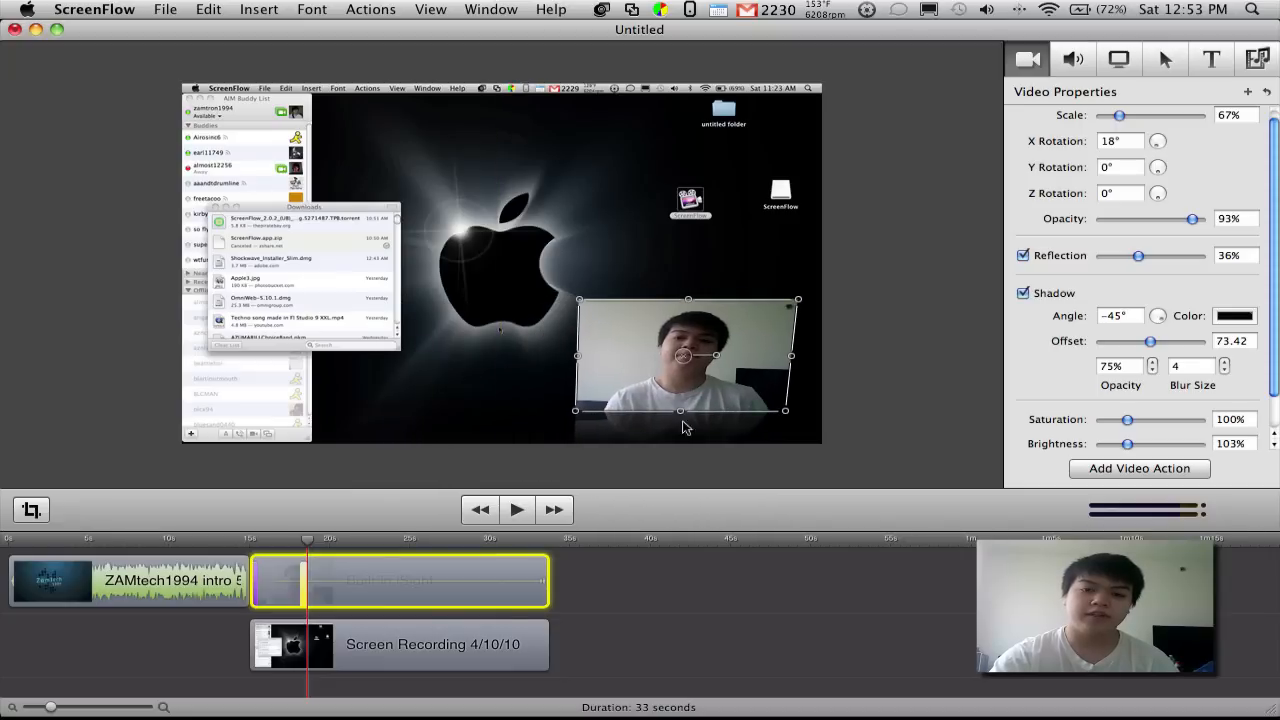
Step: Play the webcam clip from about 15 s to check the animated move across the canvas
{"action": "left_click_drag", "start_coordinate": [313, 541], "coordinate": [250, 541]}
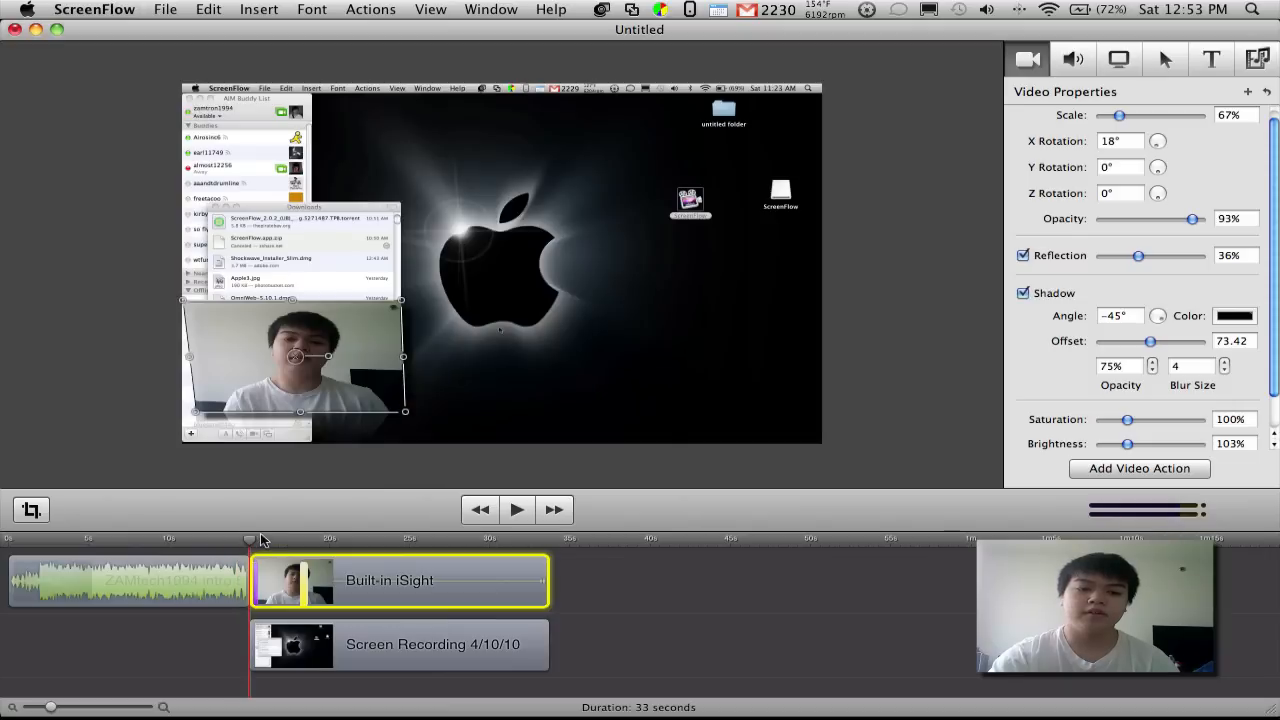
{"action": "key", "text": "space"}
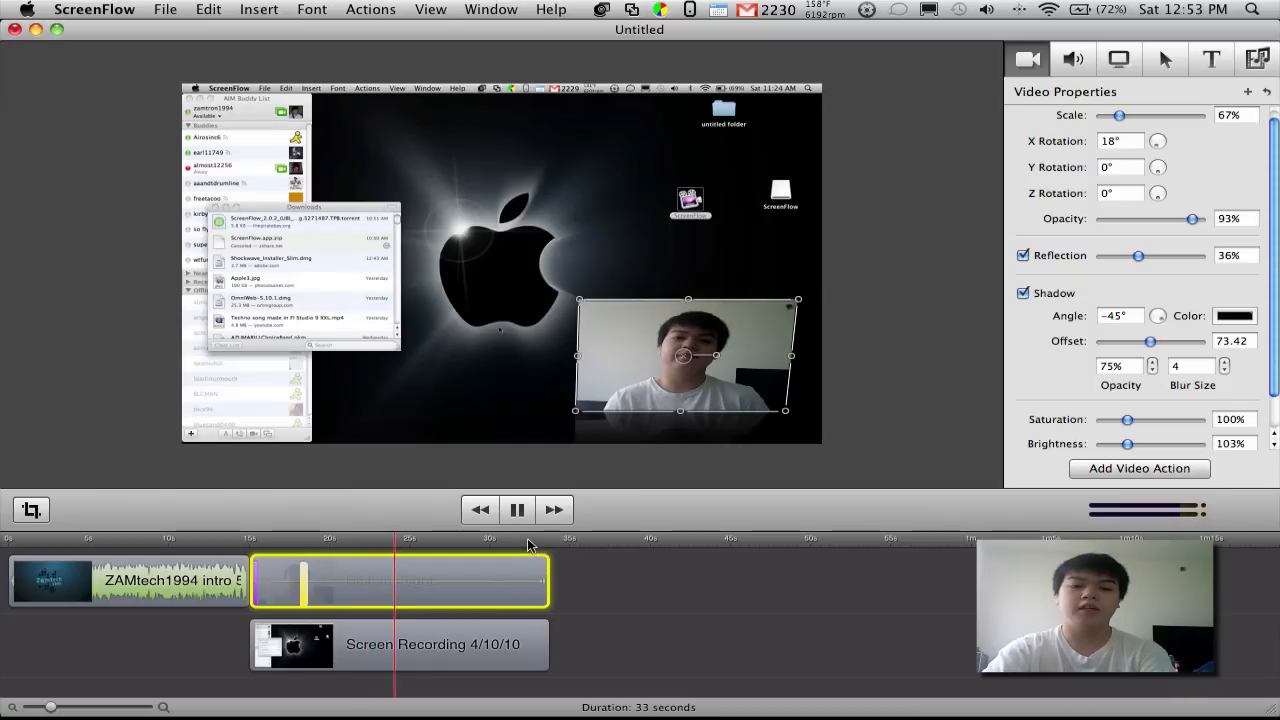
{"action": "key", "text": "space"}
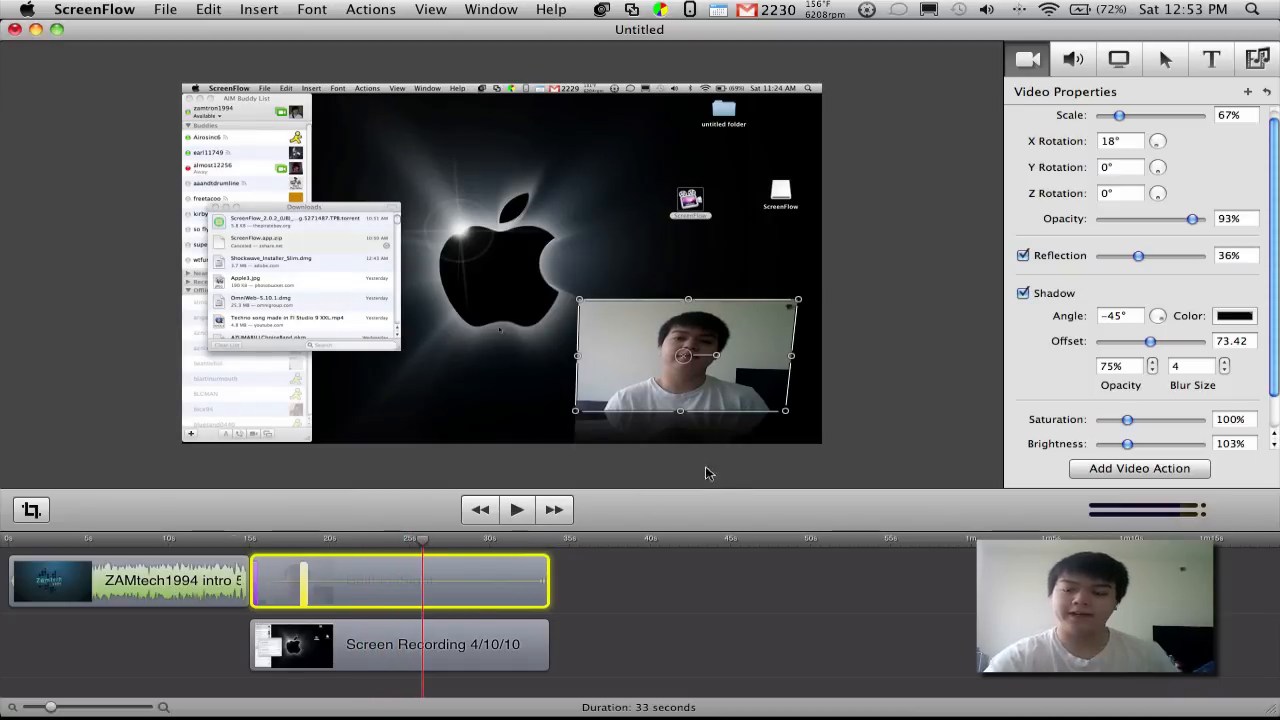
Step: Enable an audio effect on the webcam clip and choose Presence as its type
{"action": "left_click", "coordinate": [1071, 62]}
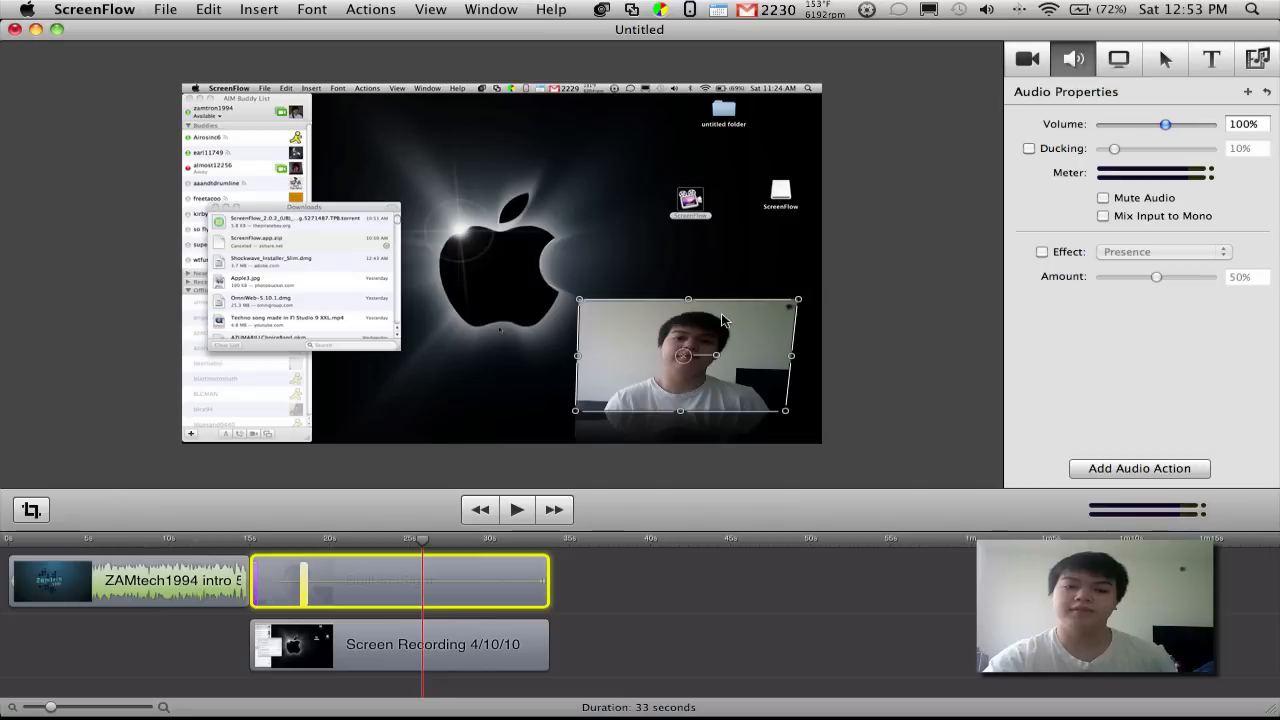
{"action": "left_click", "coordinate": [1030, 149]}
{"action": "left_click", "coordinate": [1030, 149]}
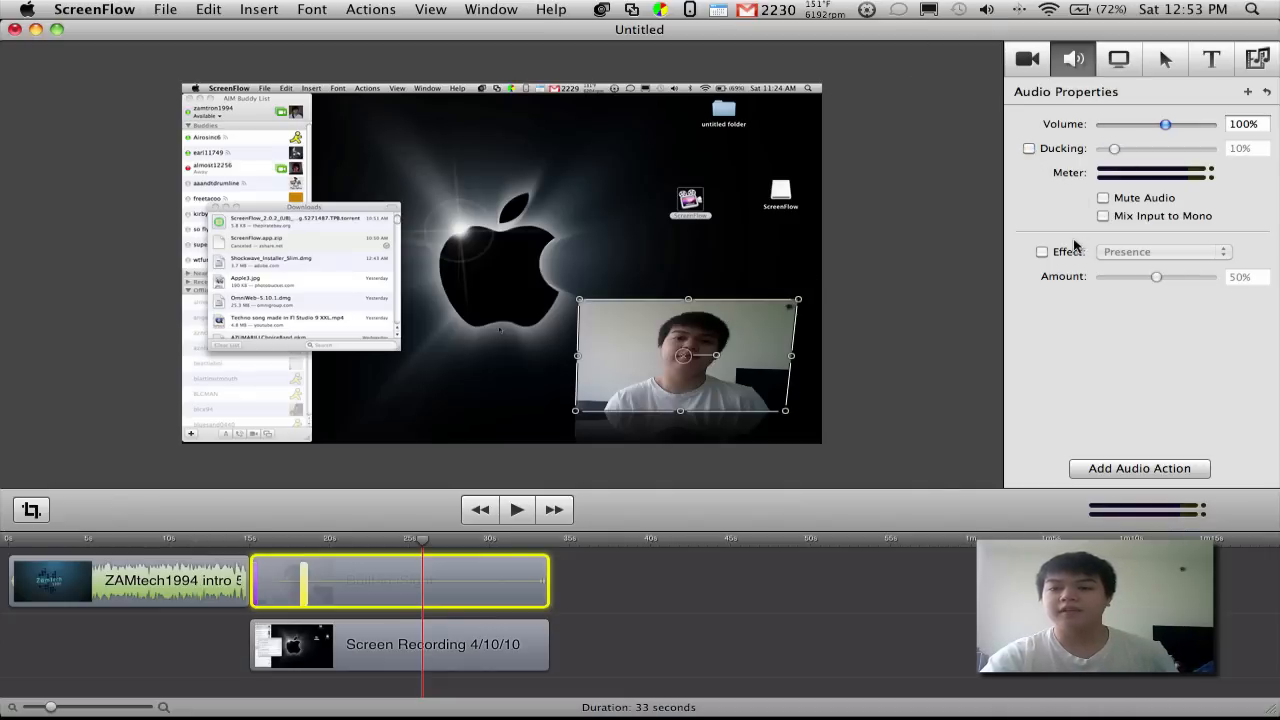
{"action": "left_click", "coordinate": [1042, 252]}
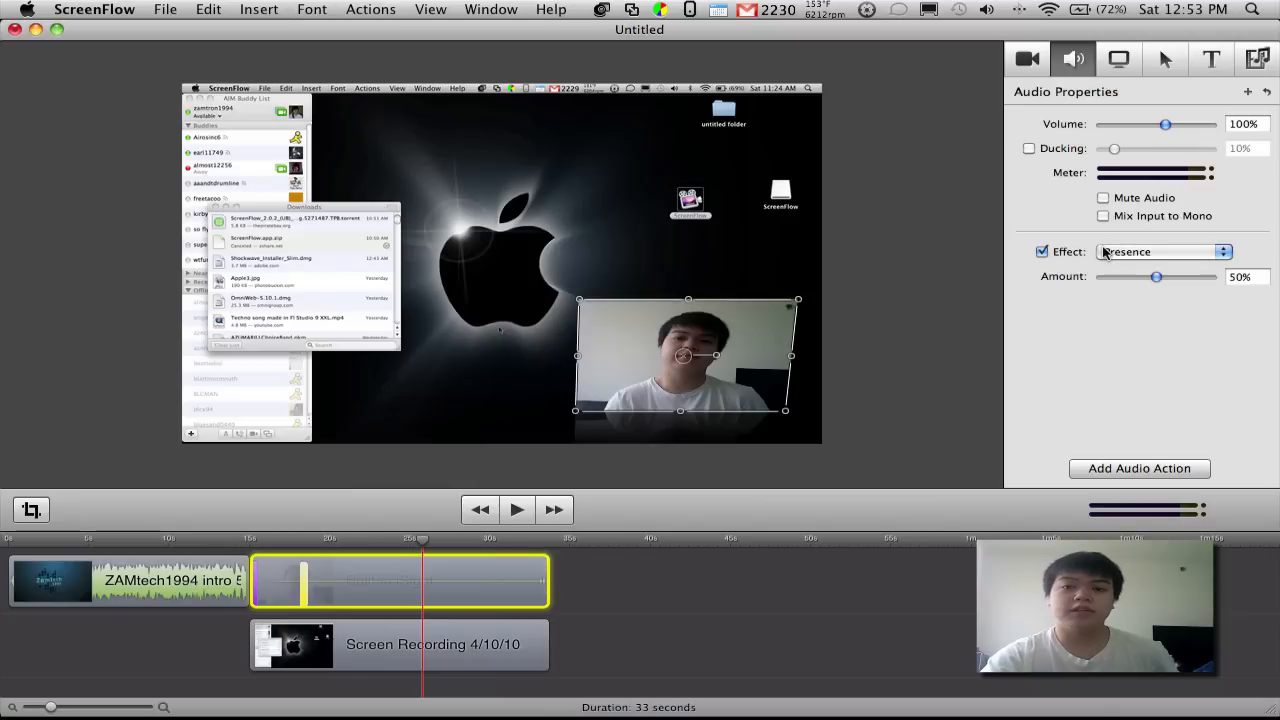
{"action": "left_click", "coordinate": [1110, 253]}
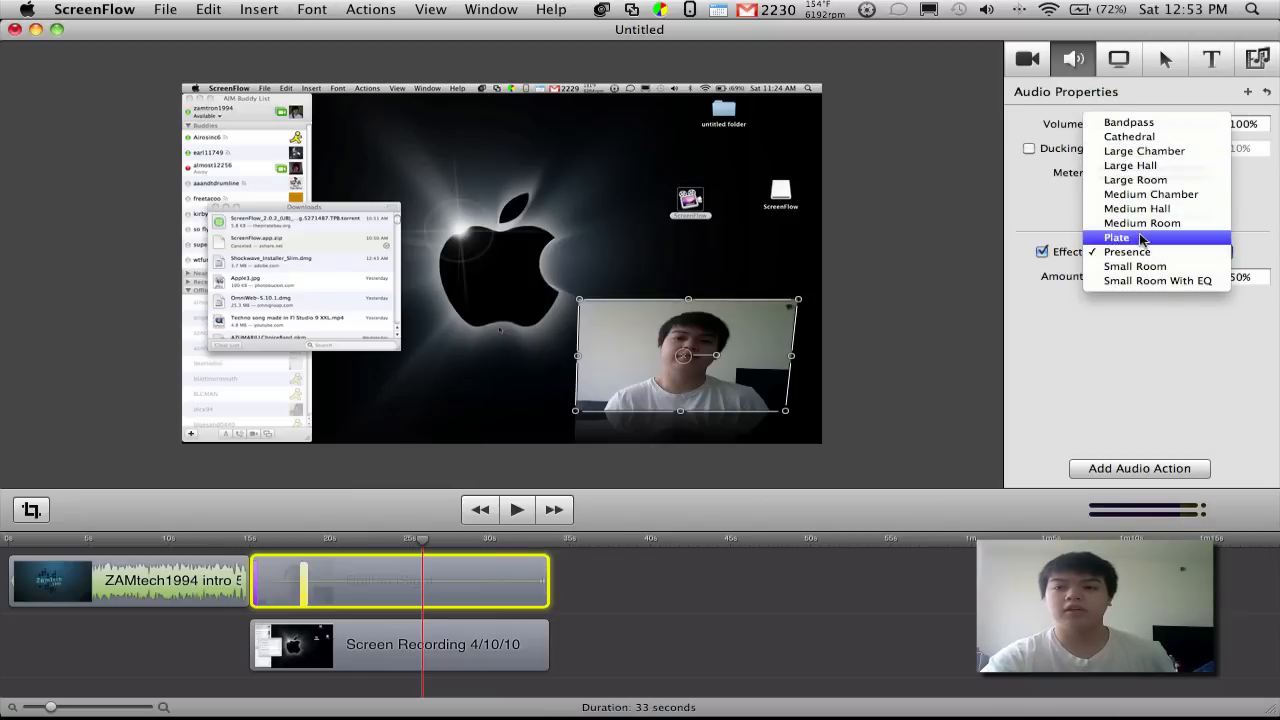
{"action": "left_click", "coordinate": [1136, 250]}
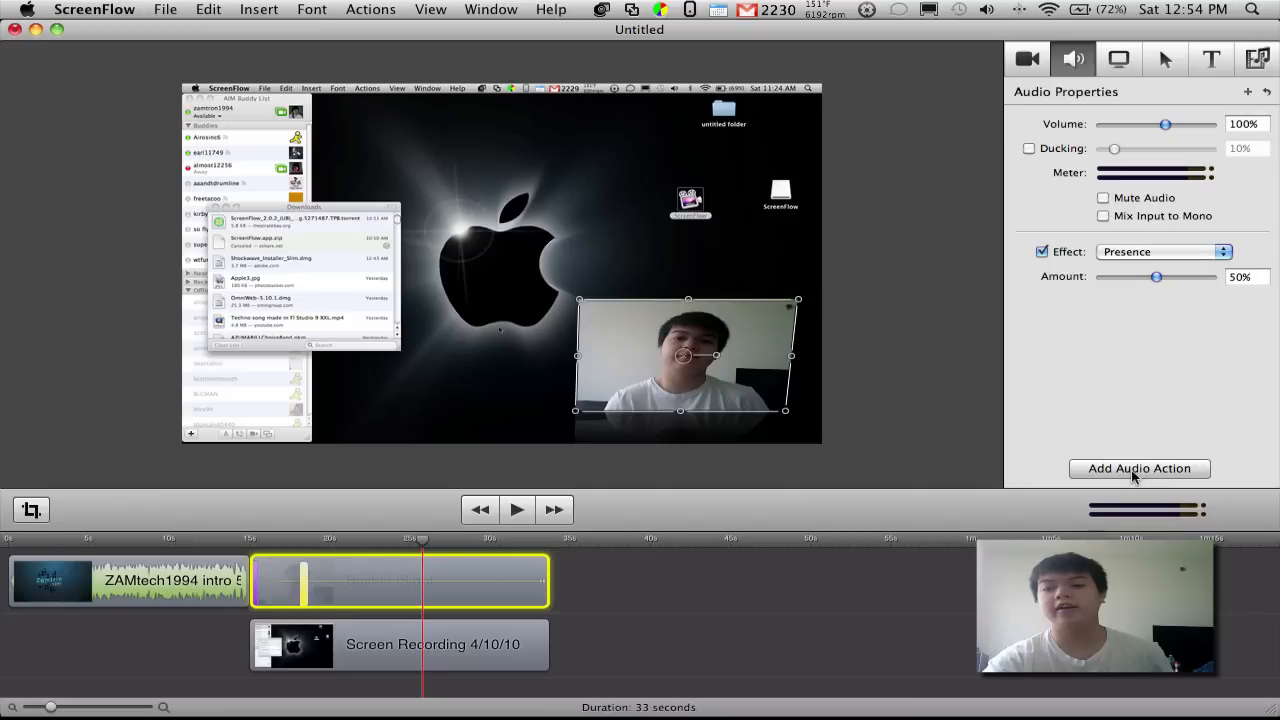
Step: Select the screen recording clip and set its mouse pointer zoom to 158%
{"action": "left_click", "coordinate": [1116, 60]}
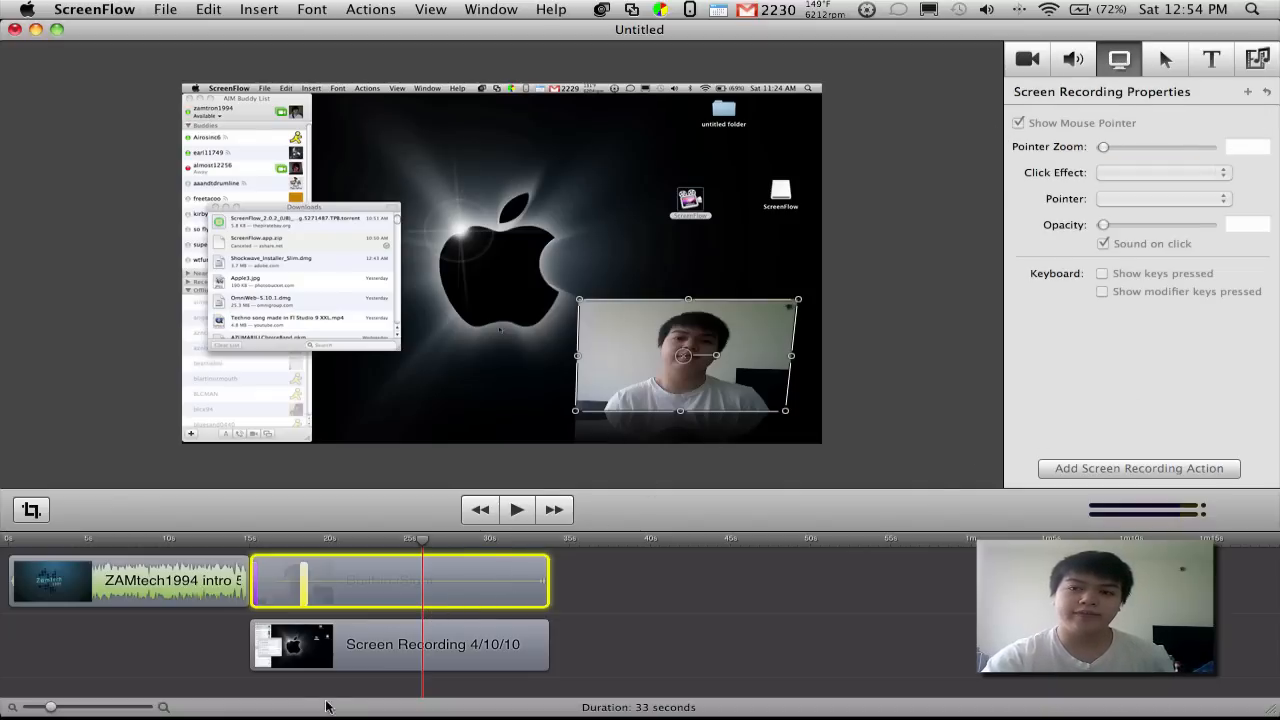
{"action": "left_click", "coordinate": [320, 664]}
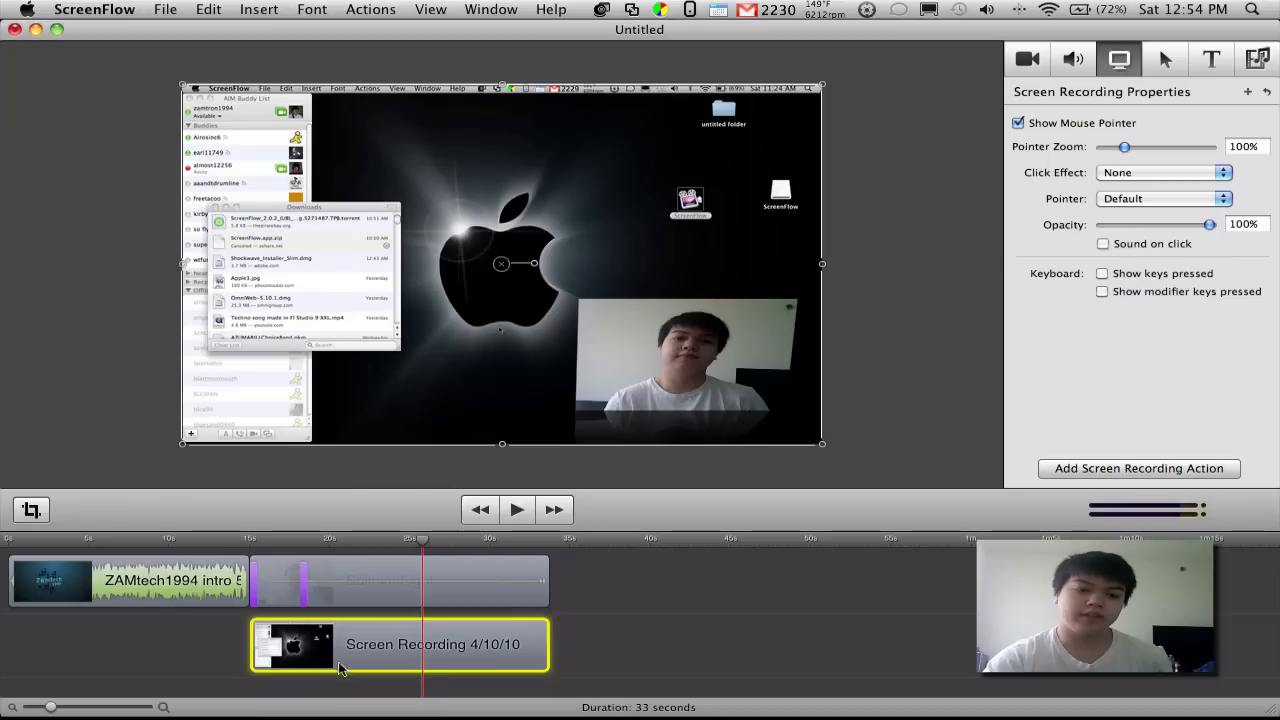
{"action": "left_click", "coordinate": [422, 572]}
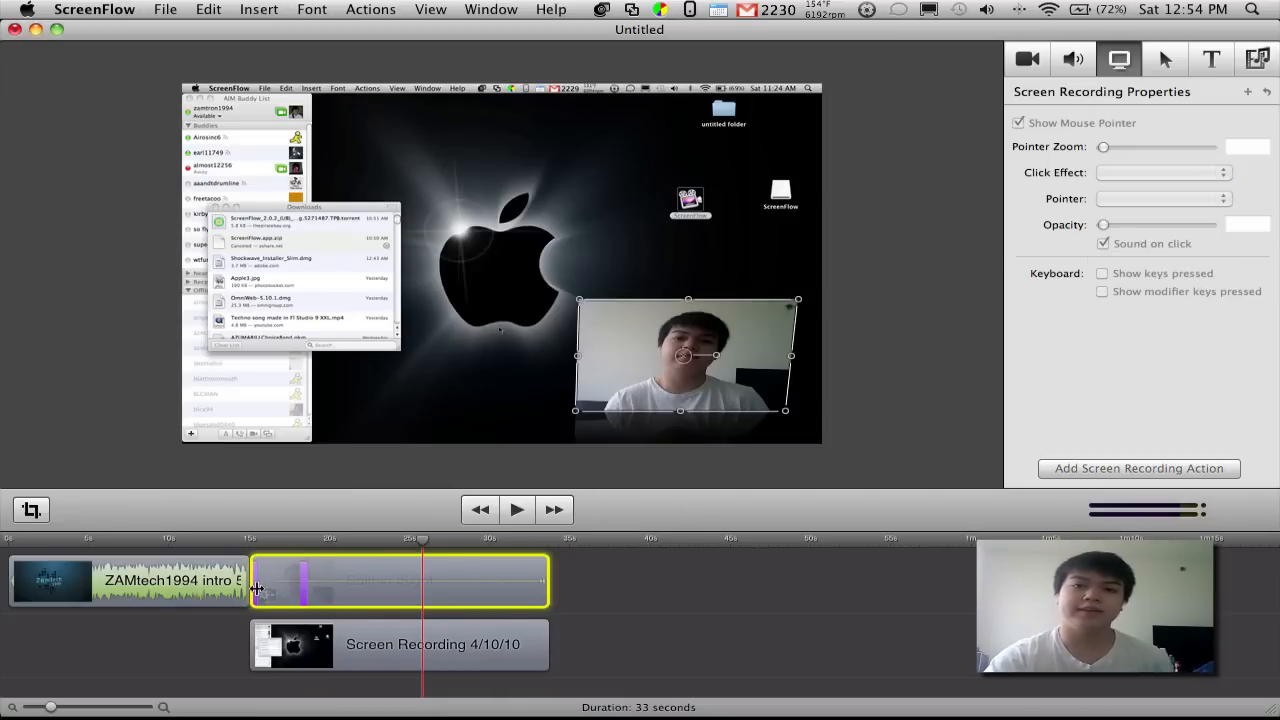
{"action": "left_click", "coordinate": [310, 640]}
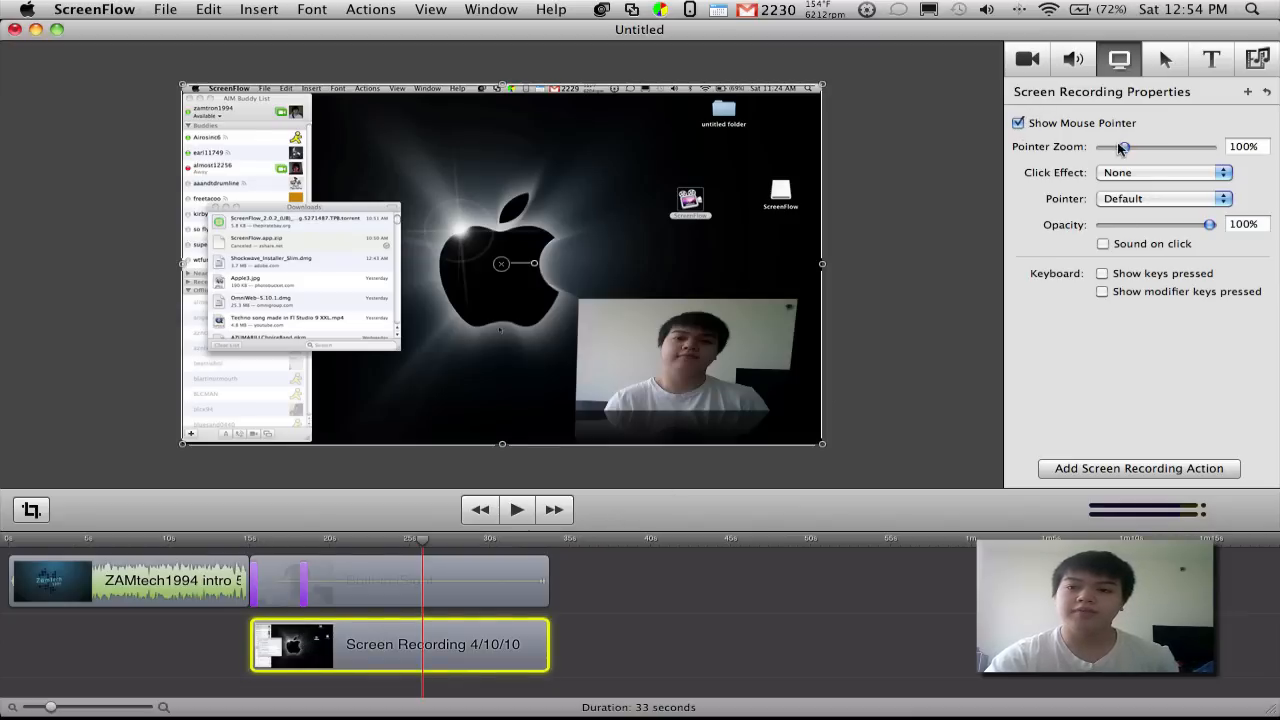
{"action": "key", "text": "F9"}
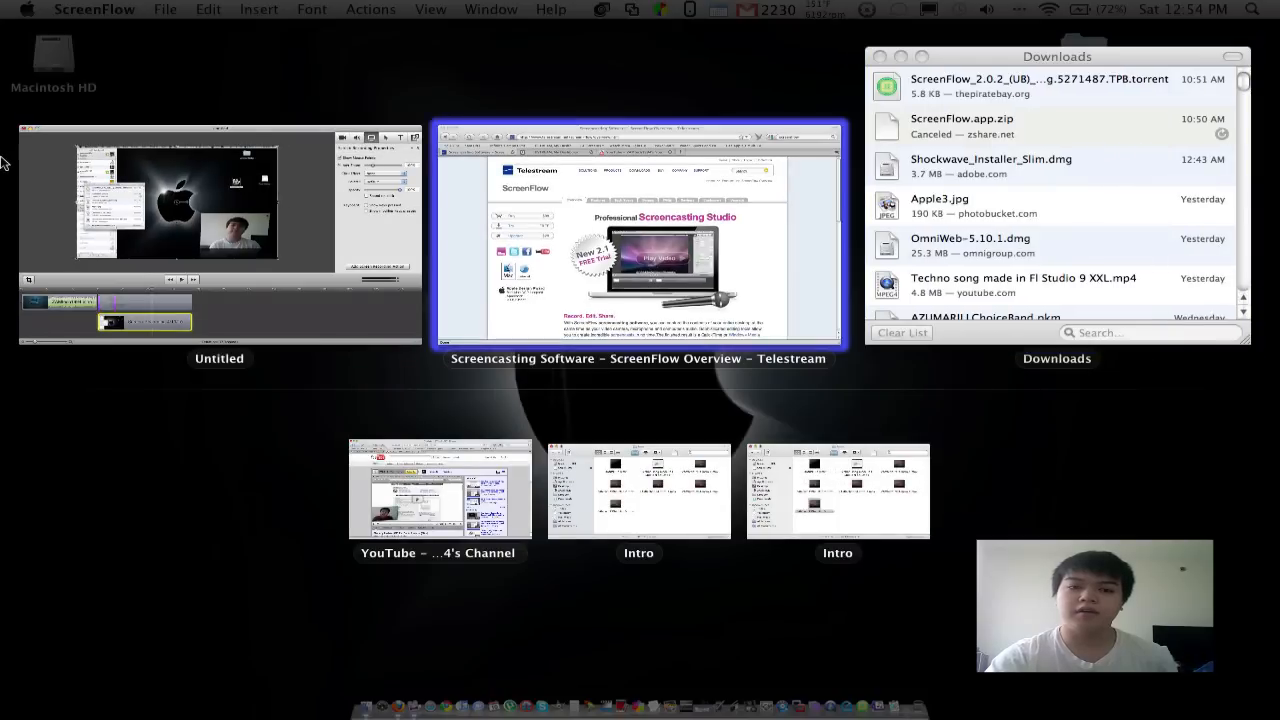
{"action": "left_click", "coordinate": [210, 170]}
{"action": "mouse_move", "coordinate": [1124, 150]}
{"action": "left_mouse_down"}
{"action": "mouse_move", "coordinate": [1191, 151]}
{"action": "mouse_move", "coordinate": [1108, 152]}
{"action": "mouse_move", "coordinate": [1180, 157]}
{"action": "mouse_move", "coordinate": [1137, 157]}
{"action": "left_mouse_up"}
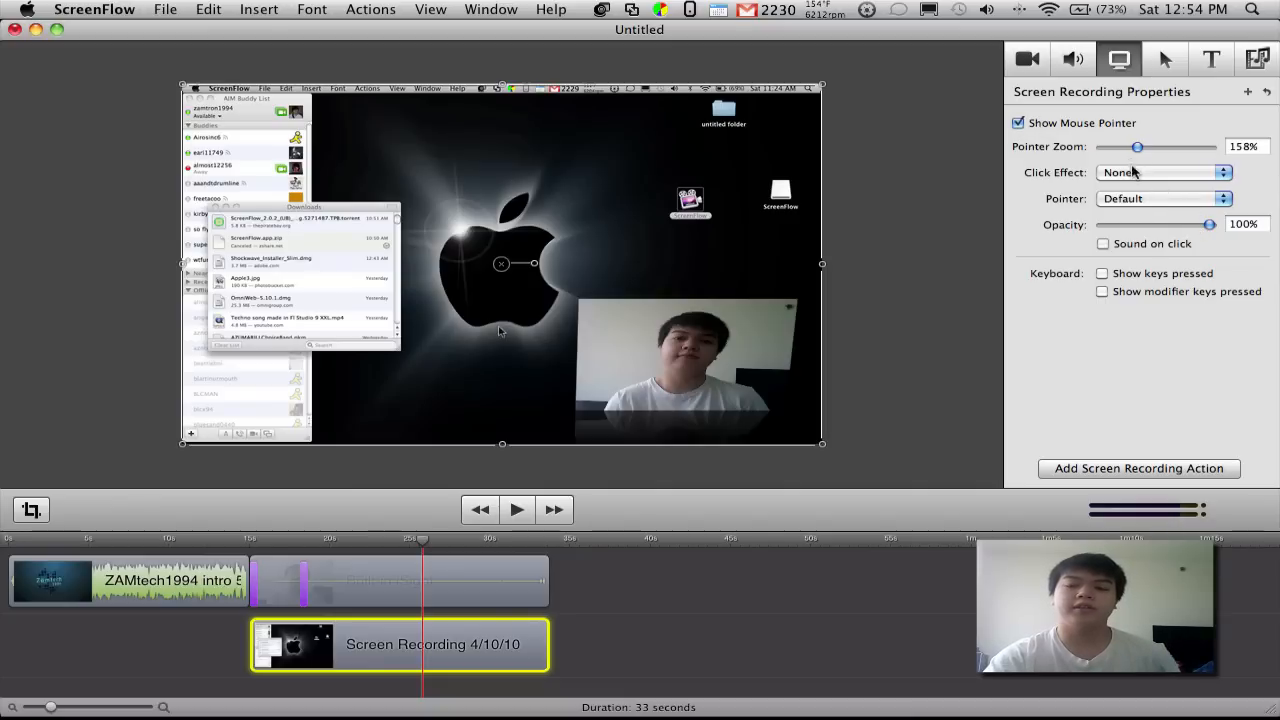
Step: Try the Circle and Square shapes for the recording's mouse pointer and look at the custom image option
{"action": "left_click", "coordinate": [1134, 172]}
{"action": "left_click", "coordinate": [1131, 169]}
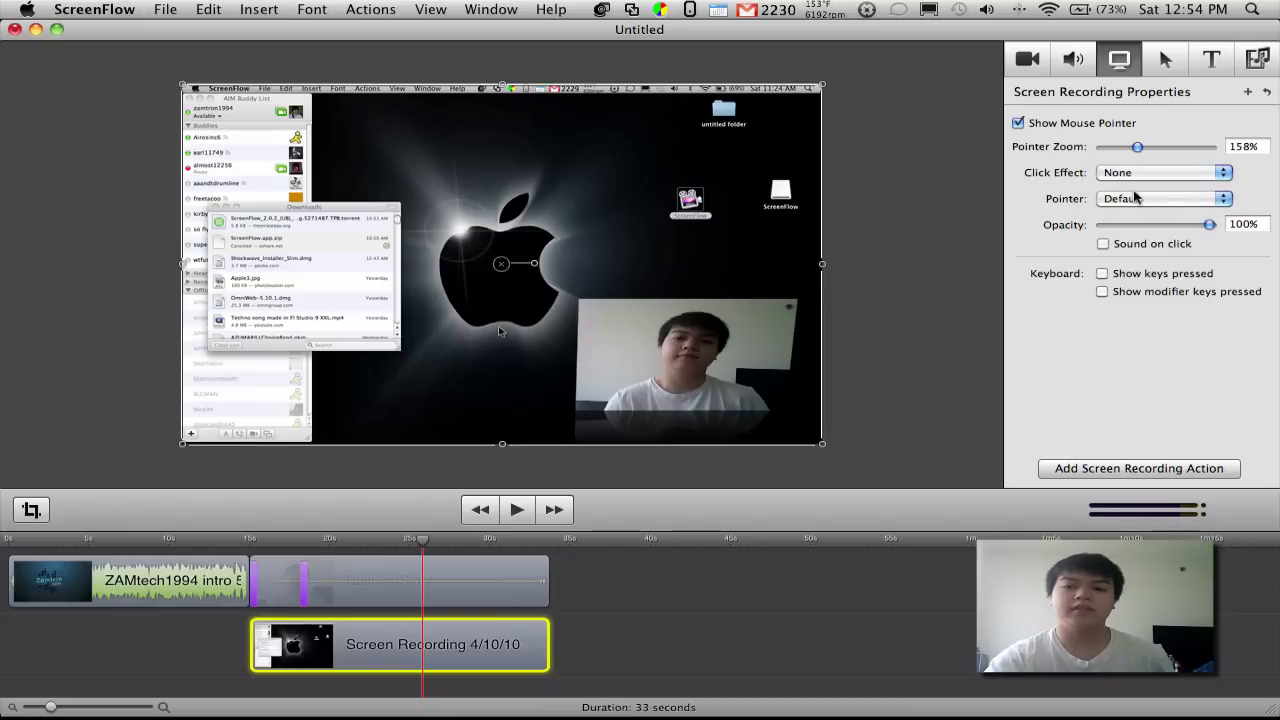
{"action": "left_click", "coordinate": [1135, 197]}
{"action": "left_click", "coordinate": [1132, 212]}
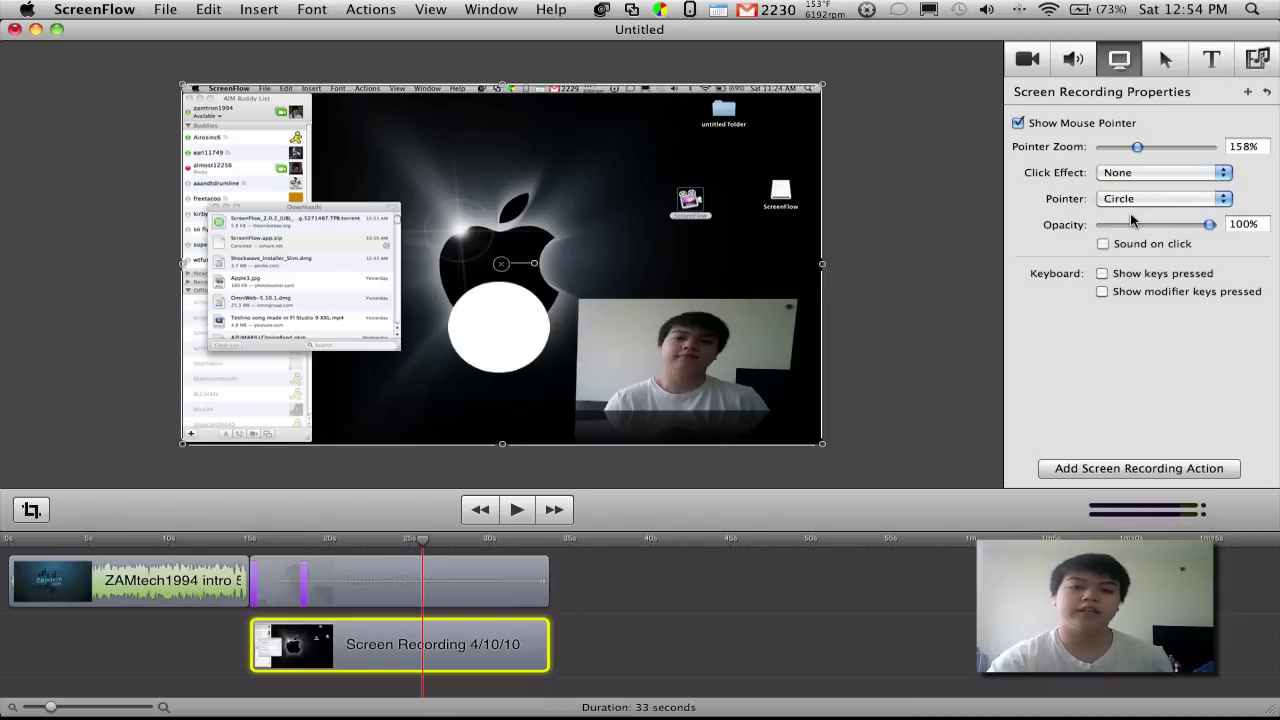
{"action": "left_click", "coordinate": [1131, 200]}
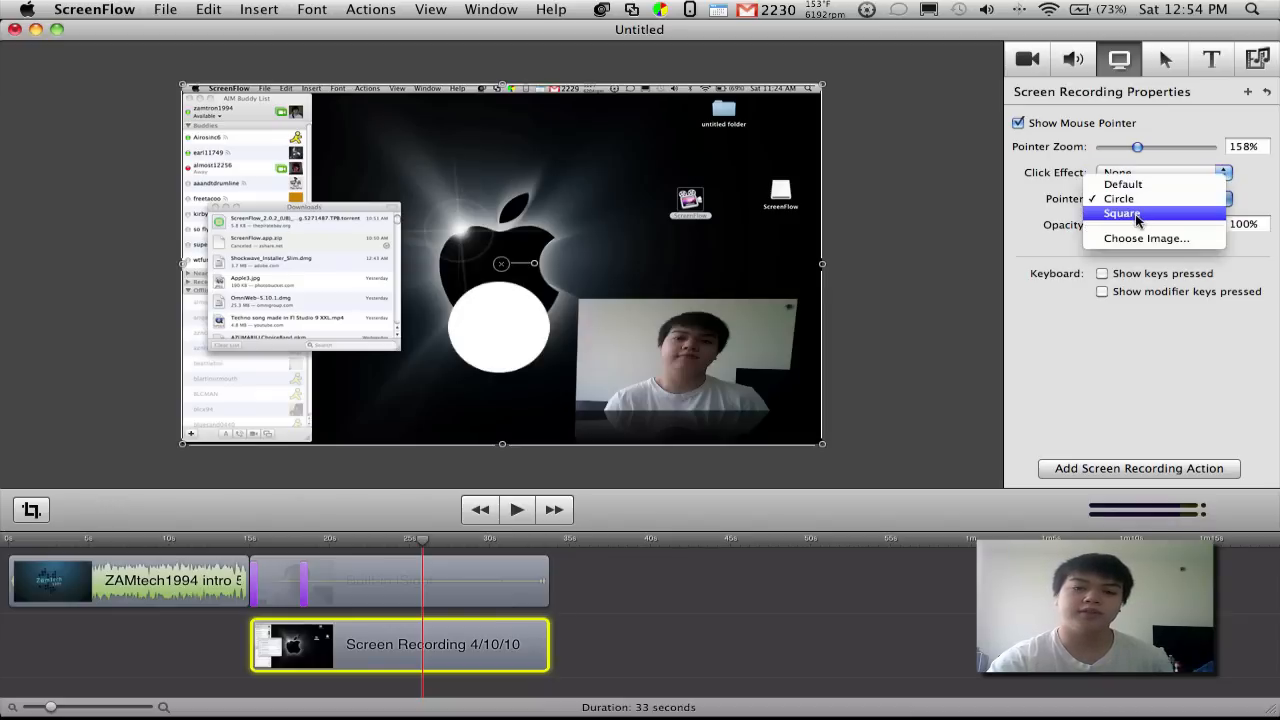
{"action": "left_click", "coordinate": [1136, 214]}
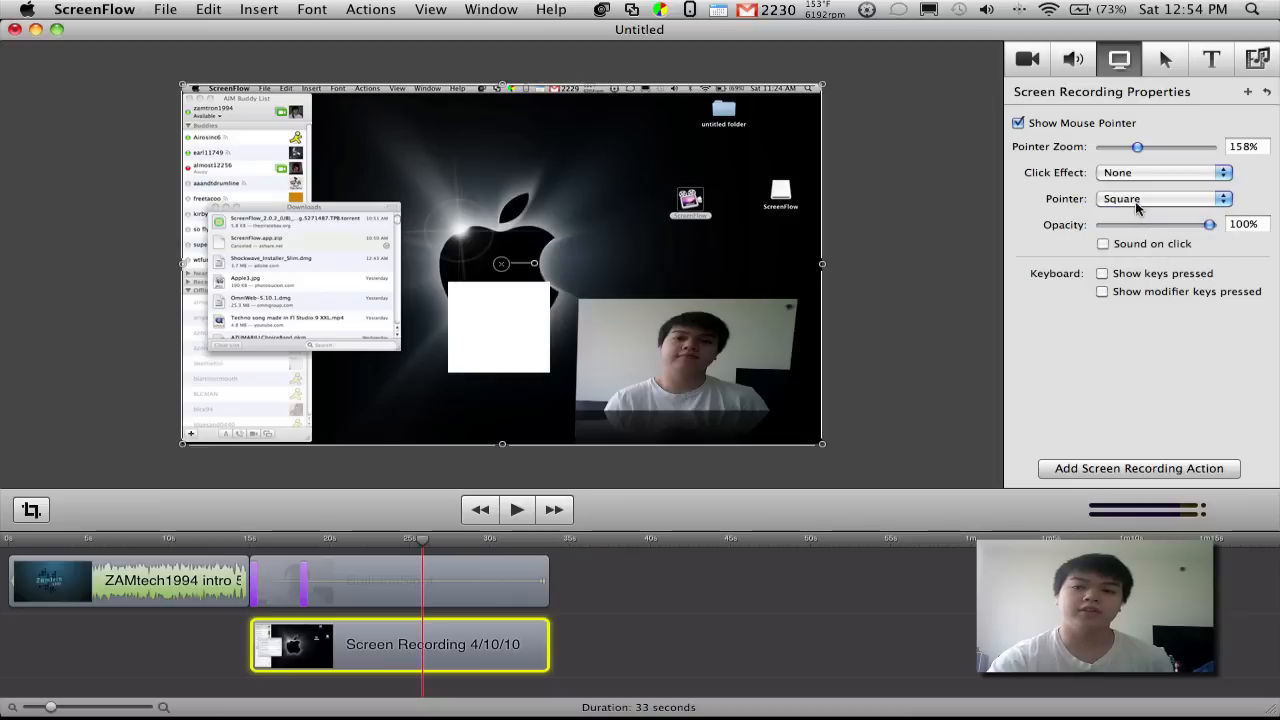
{"action": "left_click", "coordinate": [1135, 201]}
{"action": "left_click", "coordinate": [1133, 223]}
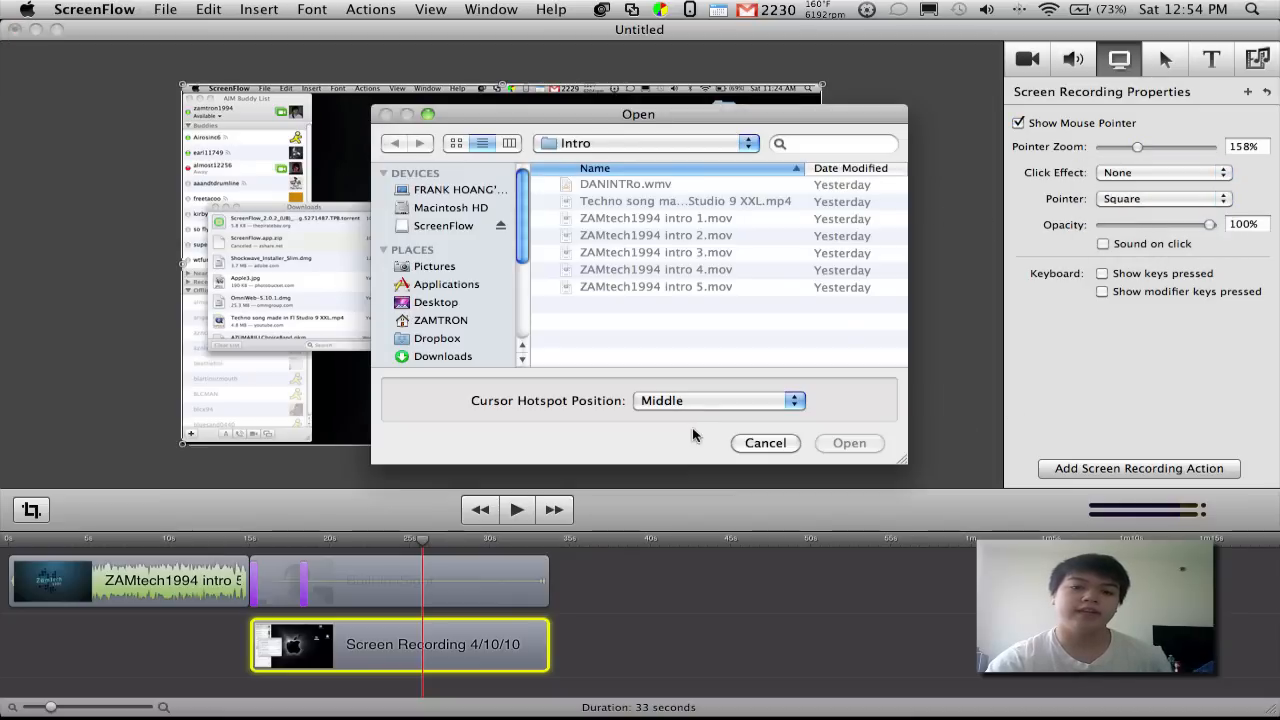
{"action": "left_click", "coordinate": [765, 443]}
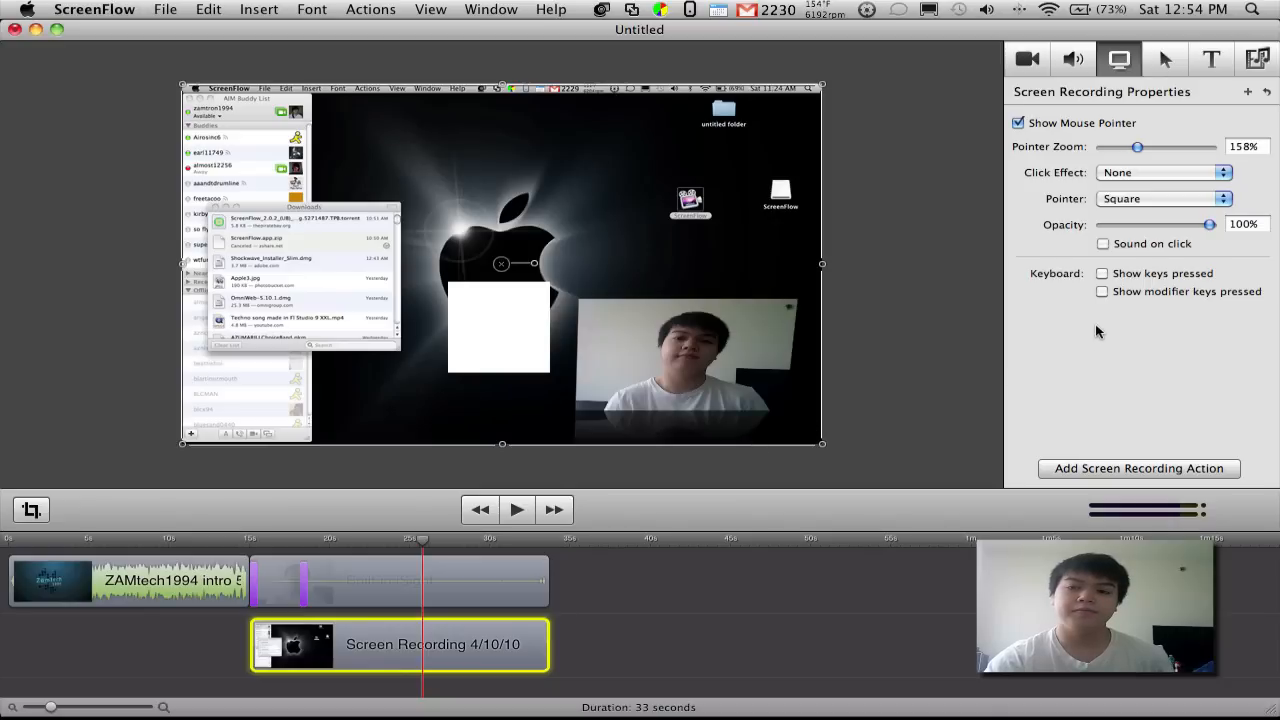
Step: Set the recording's mouse pointer to Default and turn on click sounds and the display of pressed keys
{"action": "key", "text": "F9"}
{"action": "left_click", "coordinate": [1108, 213]}
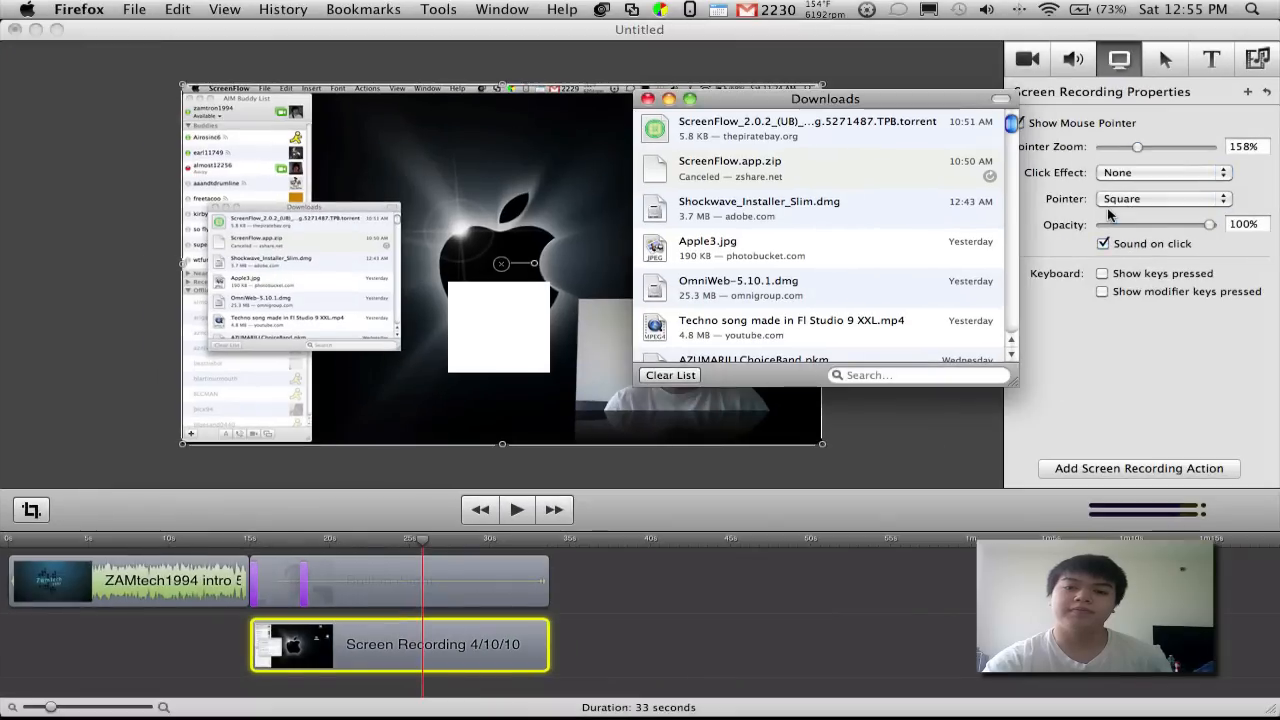
{"action": "left_click", "coordinate": [1111, 208]}
{"action": "left_click", "coordinate": [1118, 173]}
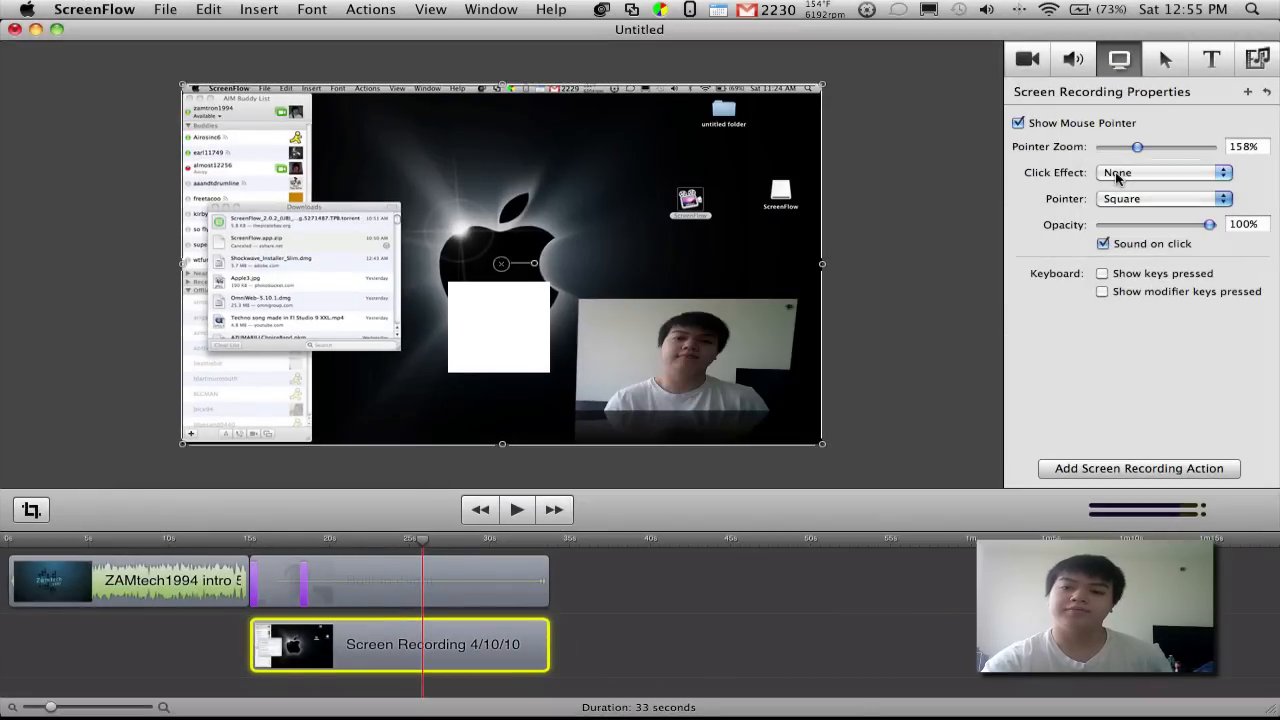
{"action": "left_click", "coordinate": [1103, 243]}
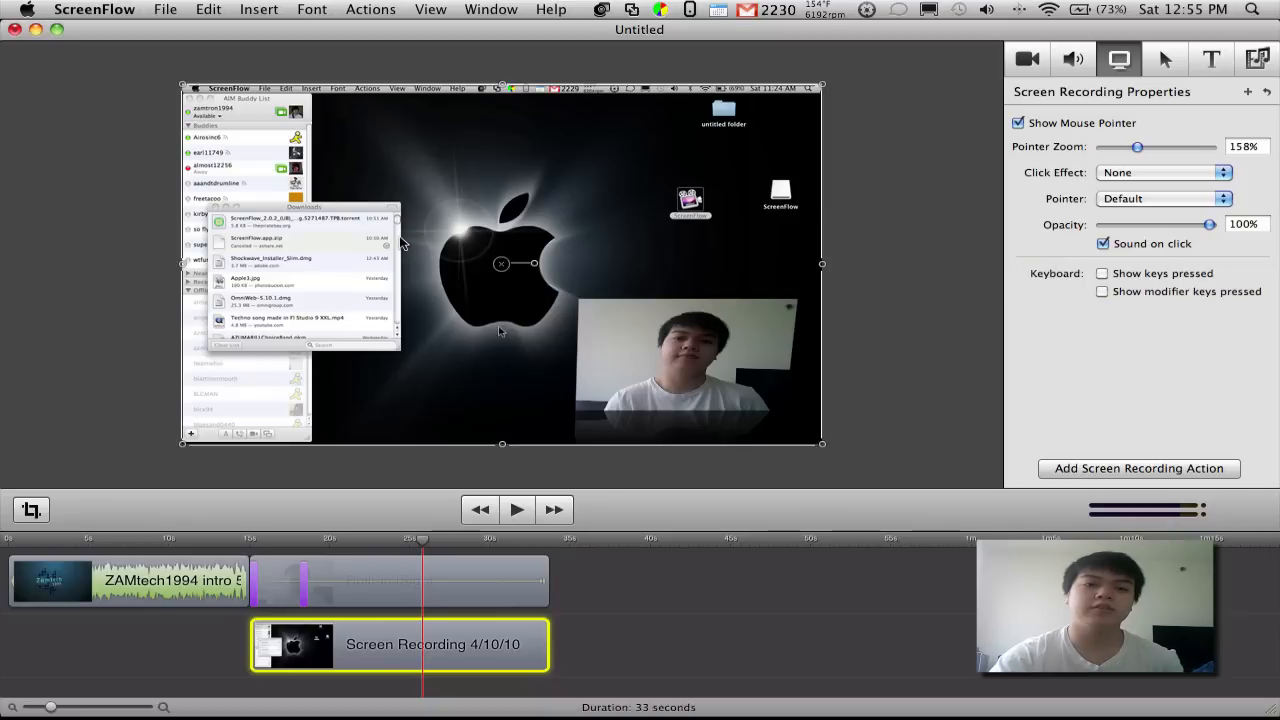
{"action": "left_click", "coordinate": [1101, 275]}
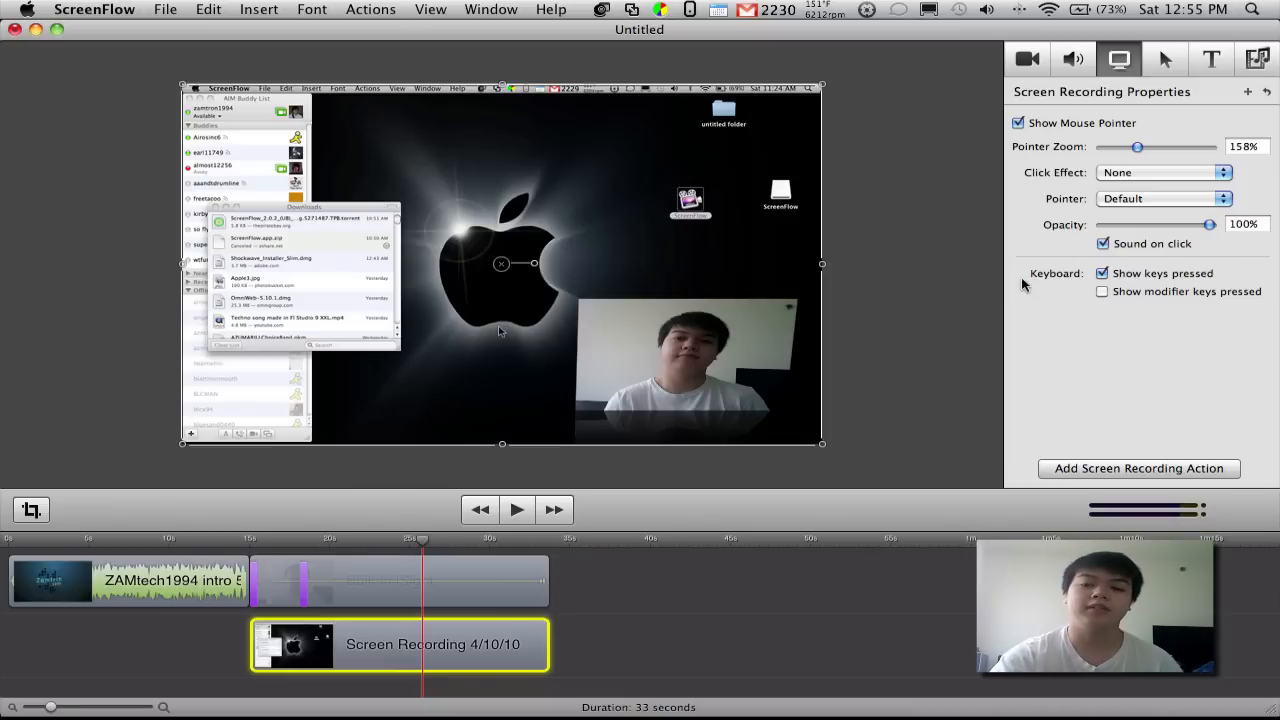
Step: Add a mouse cursor callout to the screen recording at the playhead, with 426% zoom and a 77.8 border
{"action": "left_click", "coordinate": [1165, 63]}
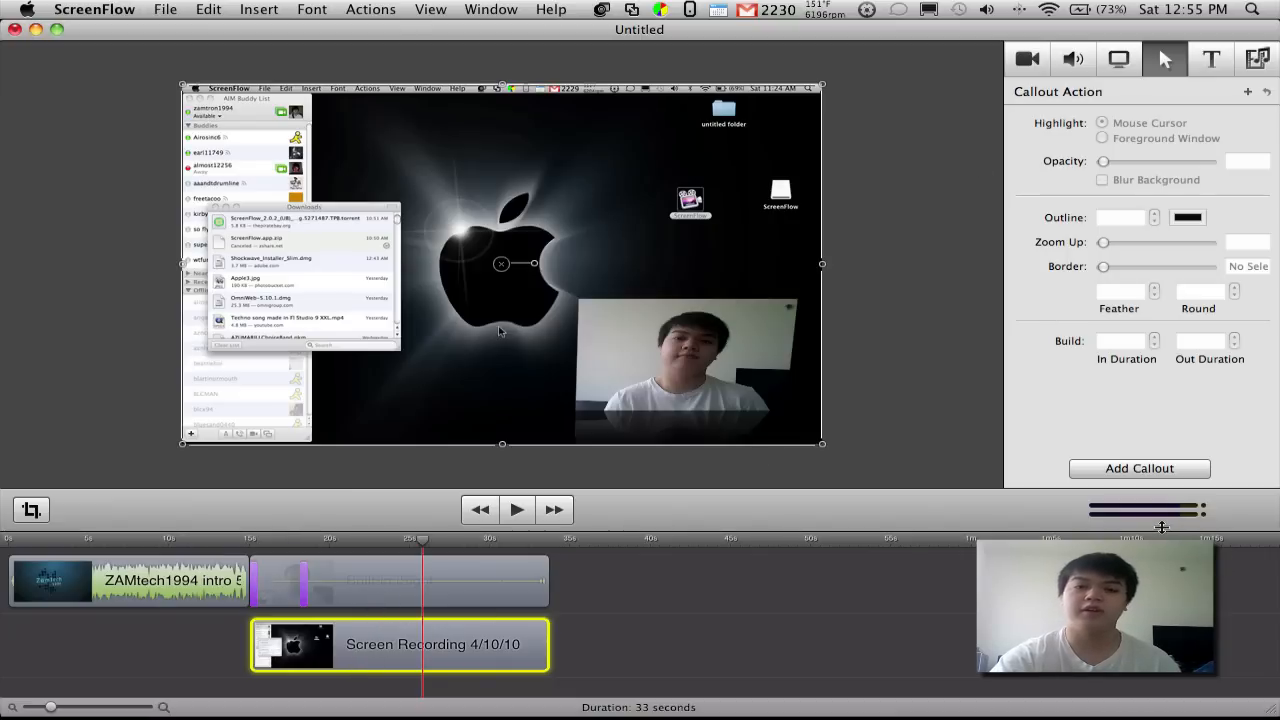
{"action": "left_click", "coordinate": [1138, 469]}
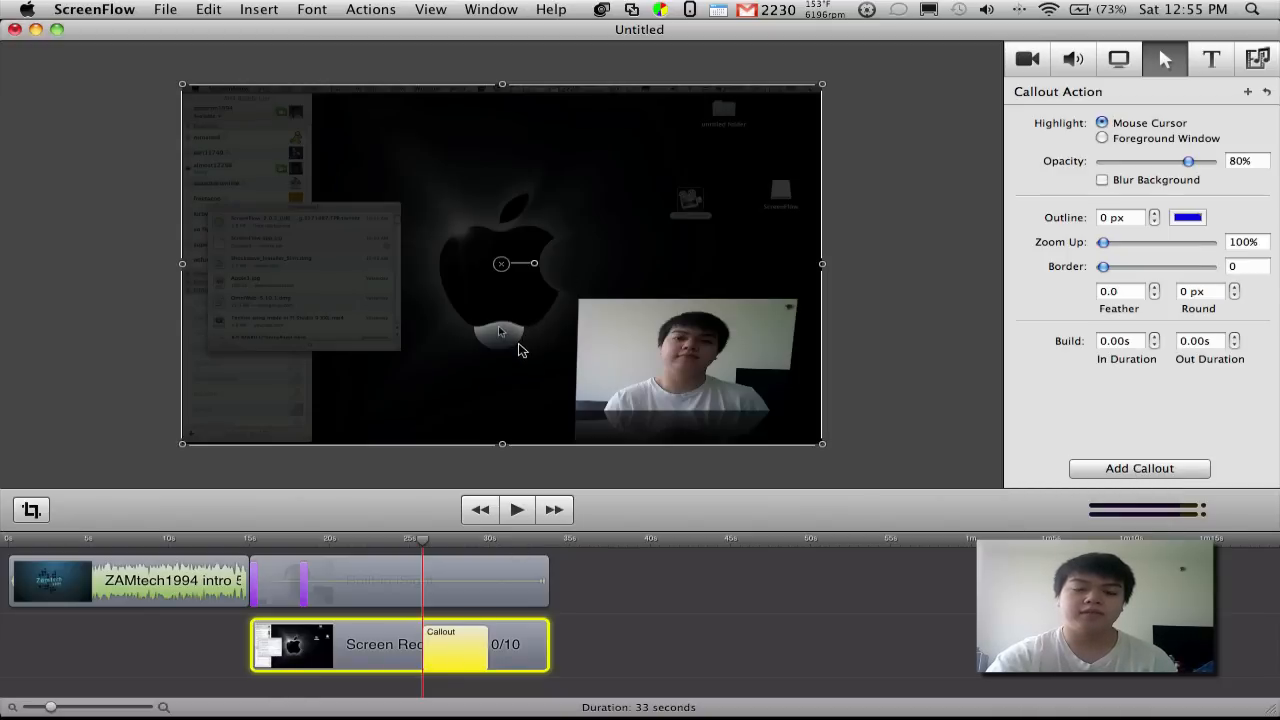
{"action": "left_click_drag", "start_coordinate": [1103, 243], "coordinate": [1190, 249]}
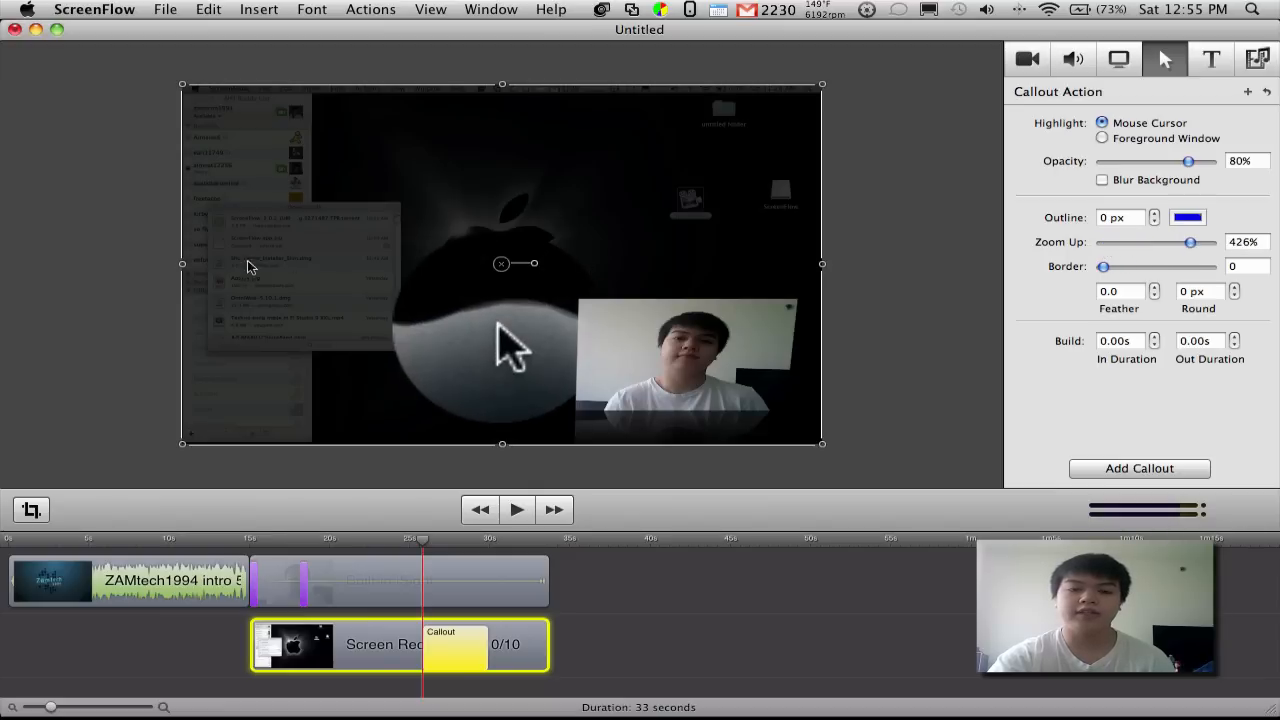
{"action": "left_click_drag", "start_coordinate": [1103, 267], "coordinate": [1130, 268]}
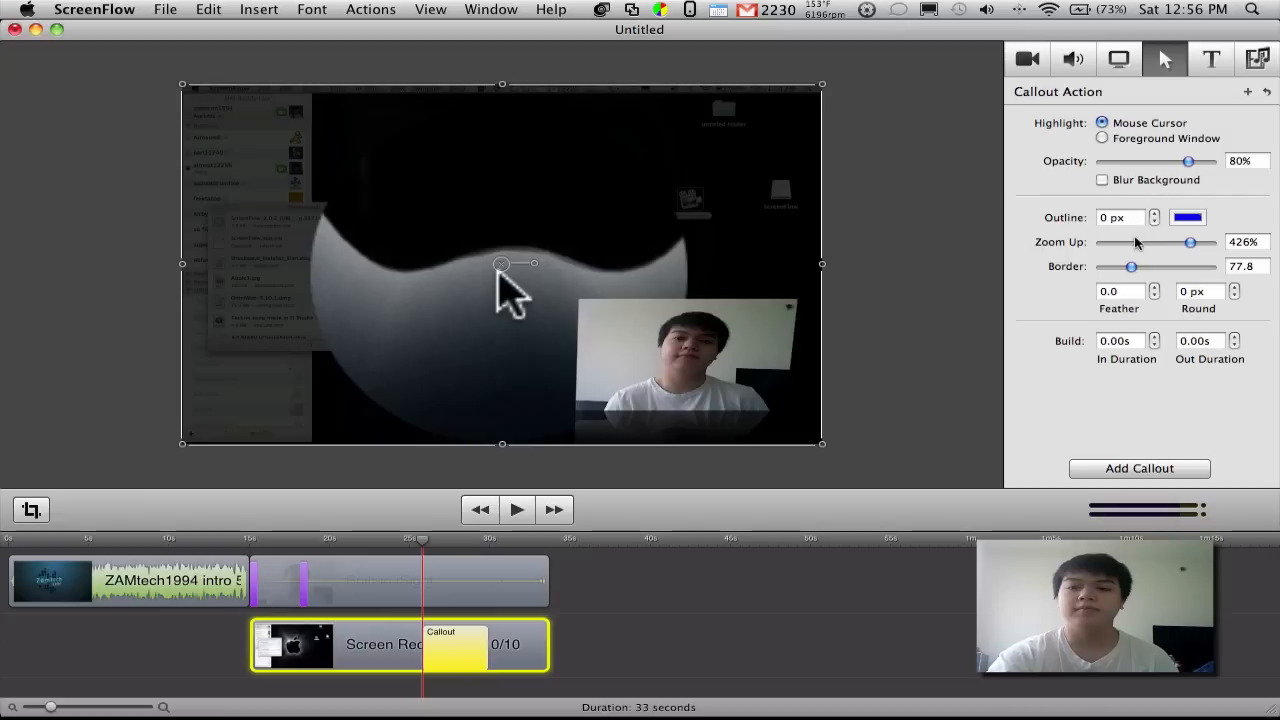
Step: Set the callout's feather to 0.5 and its opacity to 35%
{"action": "left_click", "coordinate": [1131, 296]}
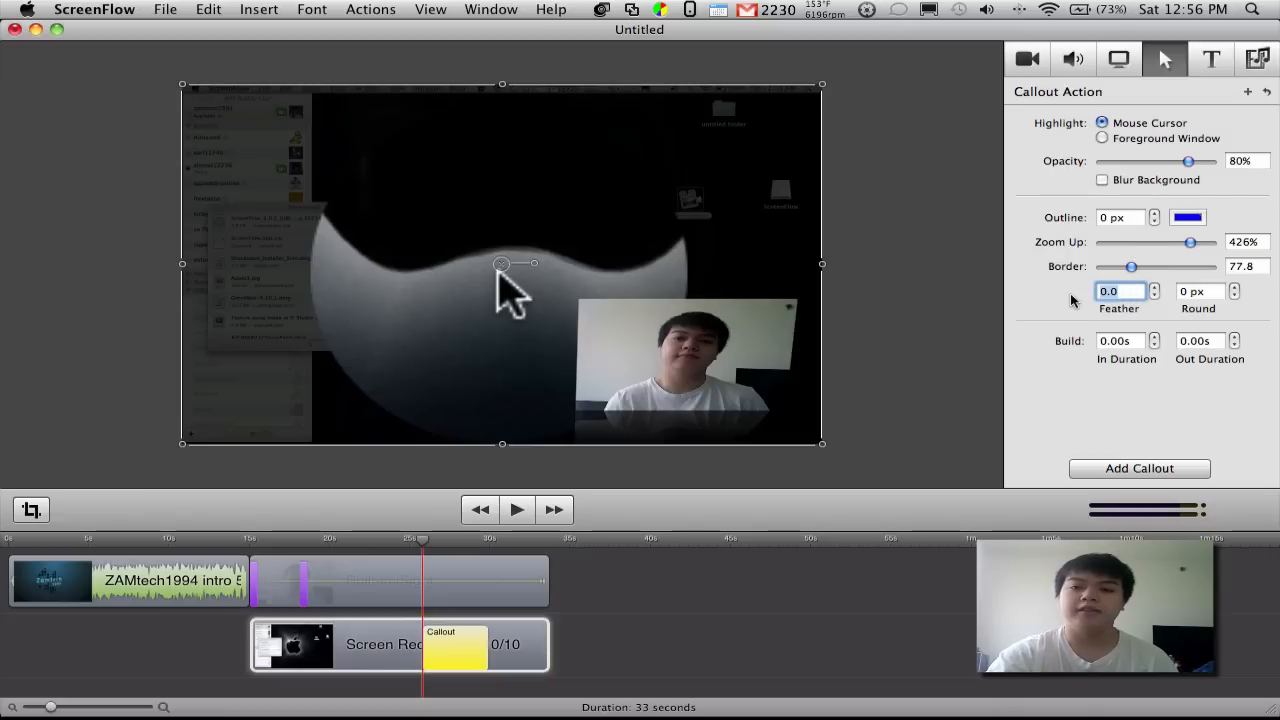
{"action": "left_click", "coordinate": [1153, 287]}
{"action": "left_click", "coordinate": [1153, 287]}
{"action": "left_click", "coordinate": [1153, 287]}
{"action": "left_click", "coordinate": [1153, 297]}
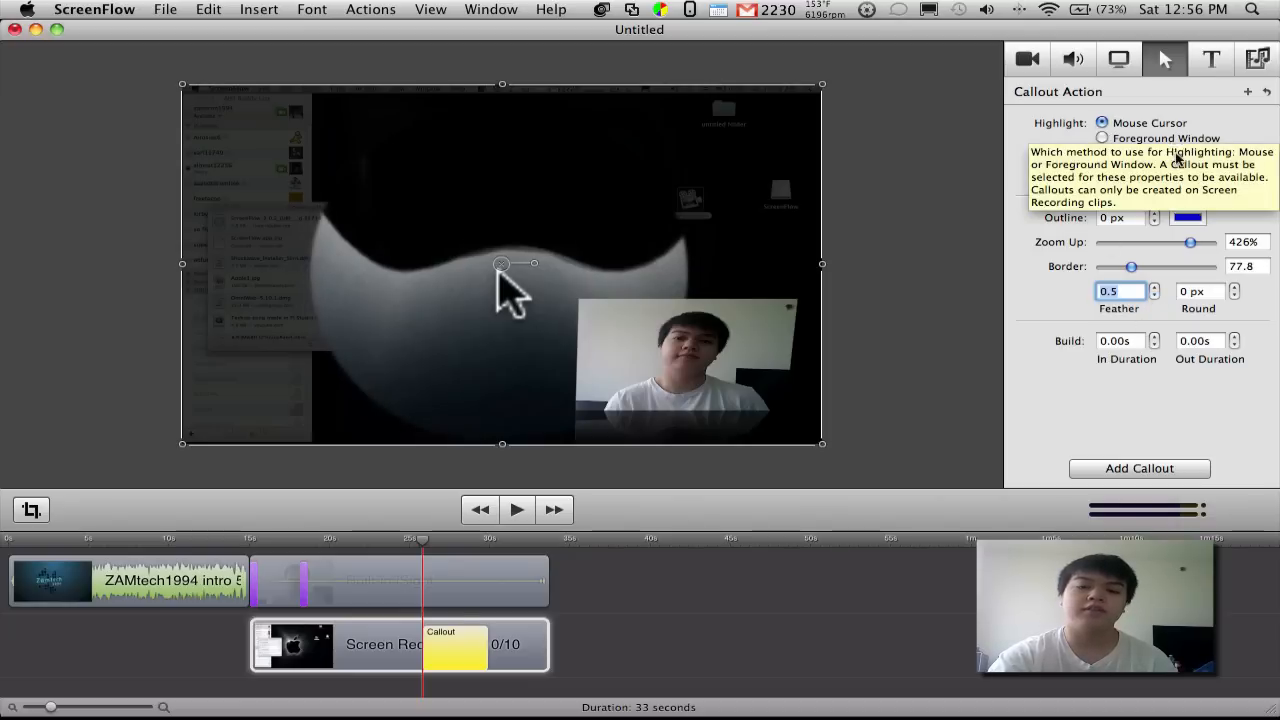
{"action": "left_click_drag", "start_coordinate": [1192, 162], "coordinate": [1159, 175]}
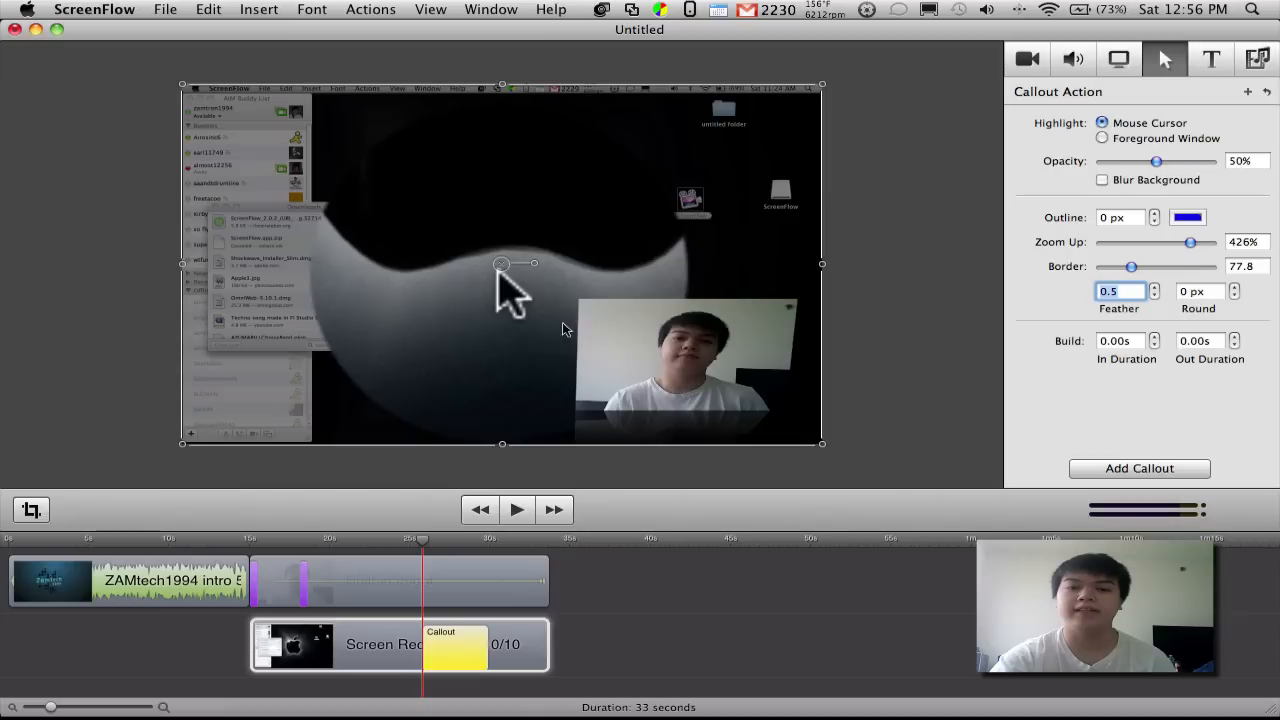
{"action": "mouse_move", "coordinate": [1158, 166]}
{"action": "left_mouse_down"}
{"action": "mouse_move", "coordinate": [1188, 163]}
{"action": "mouse_move", "coordinate": [1000, 175]}
{"action": "mouse_move", "coordinate": [1141, 164]}
{"action": "left_mouse_up"}
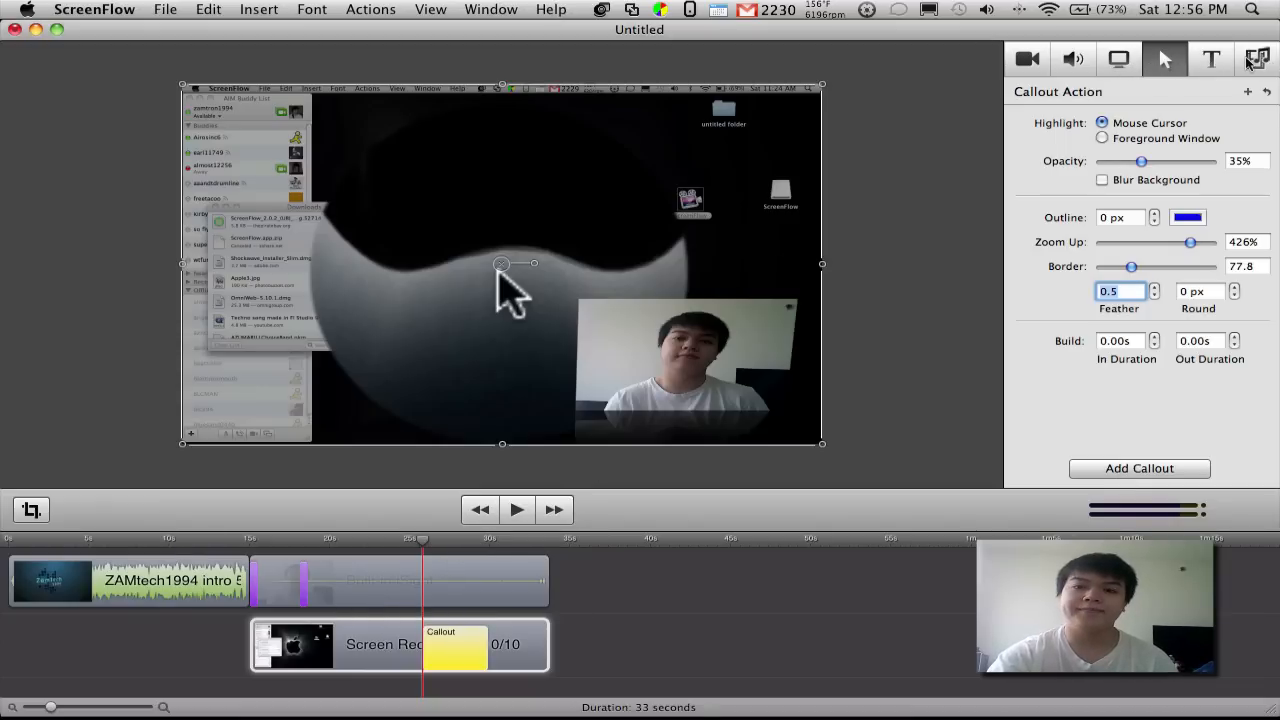
Step: Move the playhead to the end of the webcam and screen recording clips and add a text box there
{"action": "left_click", "coordinate": [1213, 62]}
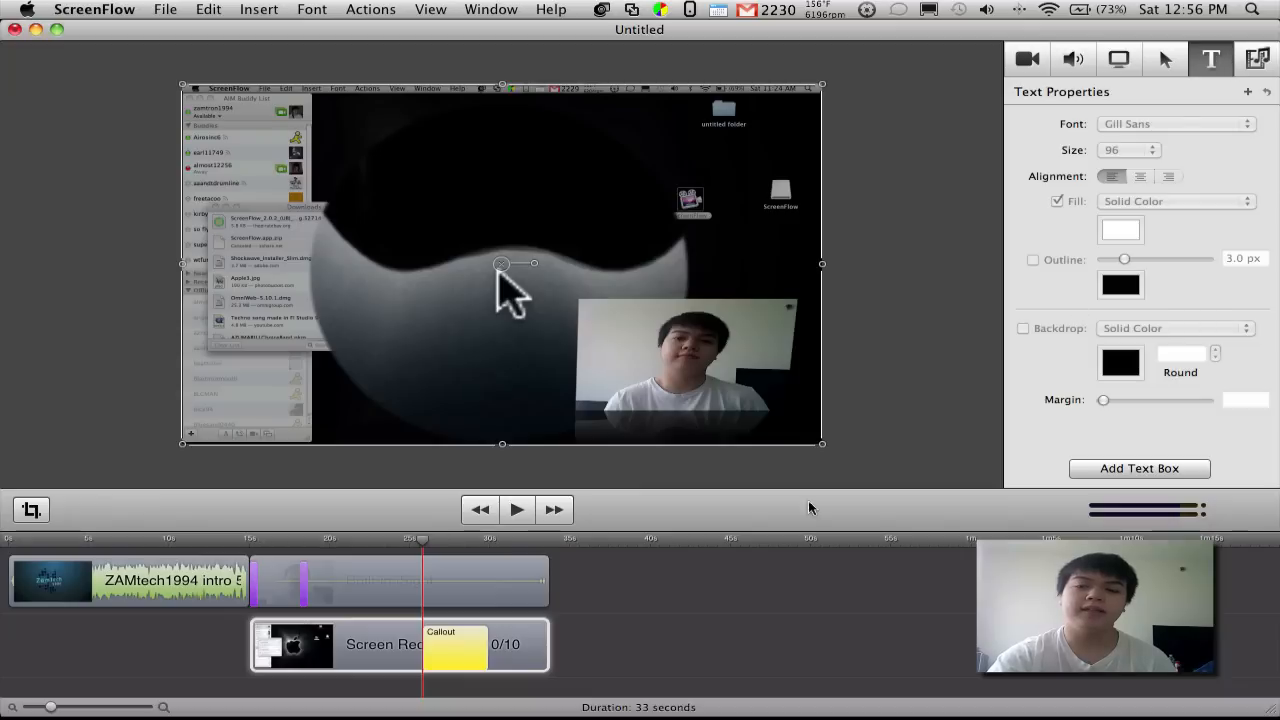
{"action": "left_click", "coordinate": [634, 577]}
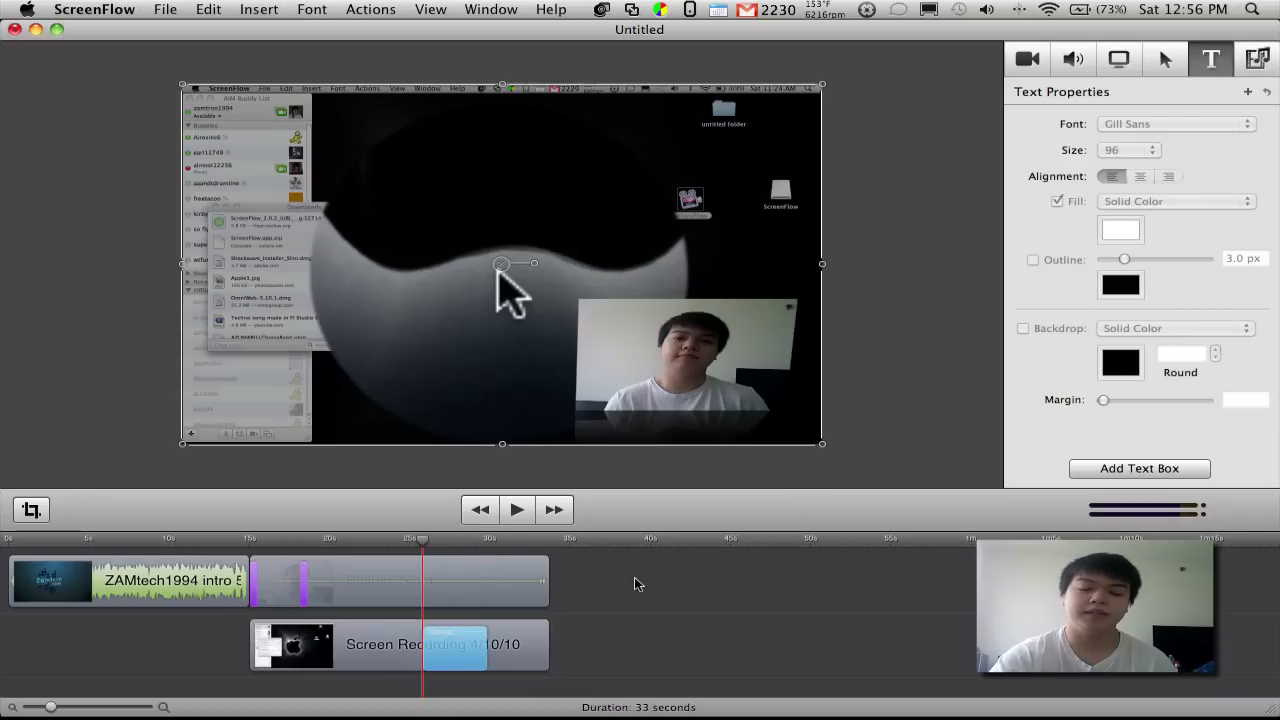
{"action": "left_click_drag", "start_coordinate": [428, 548], "coordinate": [607, 547]}
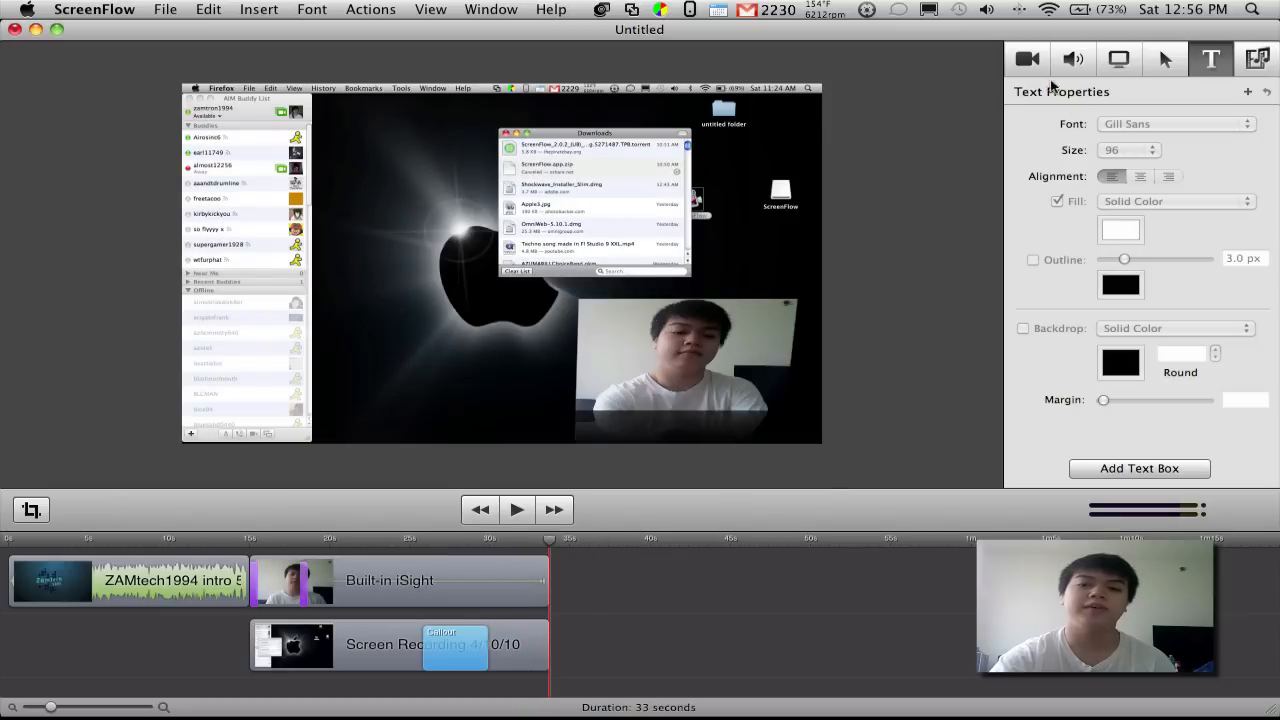
{"action": "left_click", "coordinate": [1108, 470]}
{"action": "mouse_move", "coordinate": [614, 583]}
{"action": "left_mouse_down"}
{"action": "mouse_move", "coordinate": [710, 588]}
{"action": "mouse_move", "coordinate": [587, 584]}
{"action": "mouse_move", "coordinate": [617, 586]}
{"action": "left_mouse_up"}
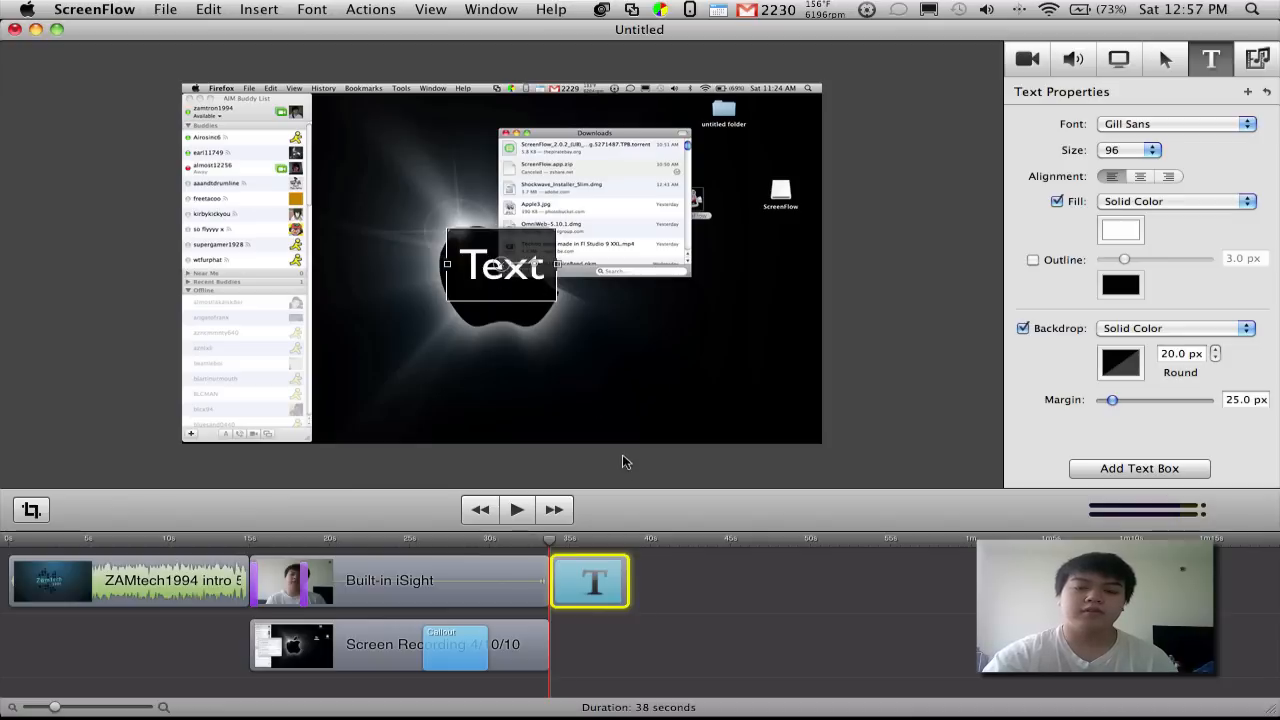
Step: Replace the new text box's placeholder text with "This vid pwns!"
{"action": "double_click", "coordinate": [505, 293]}
{"action": "key", "text": "BackSpace"}
{"action": "key", "text": "BackSpace"}
{"action": "key", "text": "BackSpace"}
{"action": "key", "text": "BackSpace"}
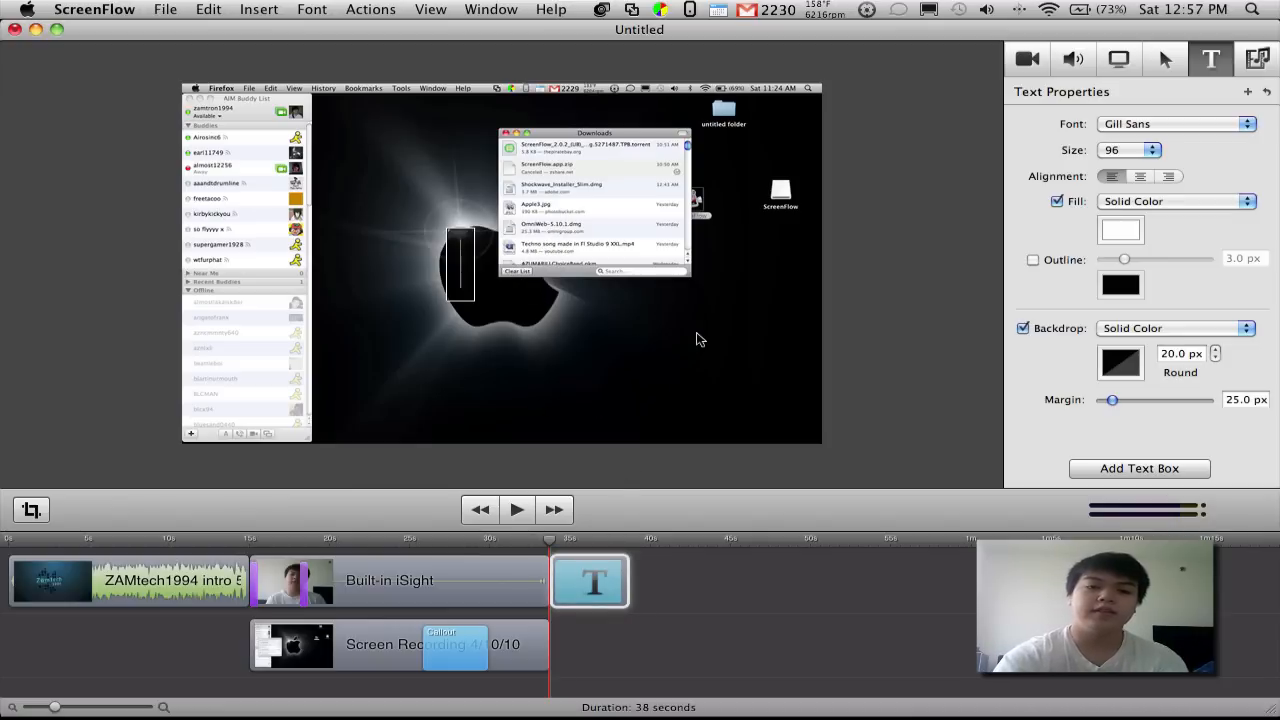
{"action": "type", "text": "This p"}
{"action": "key", "text": "BackSpace"}
{"action": "type", "text": "vid"}
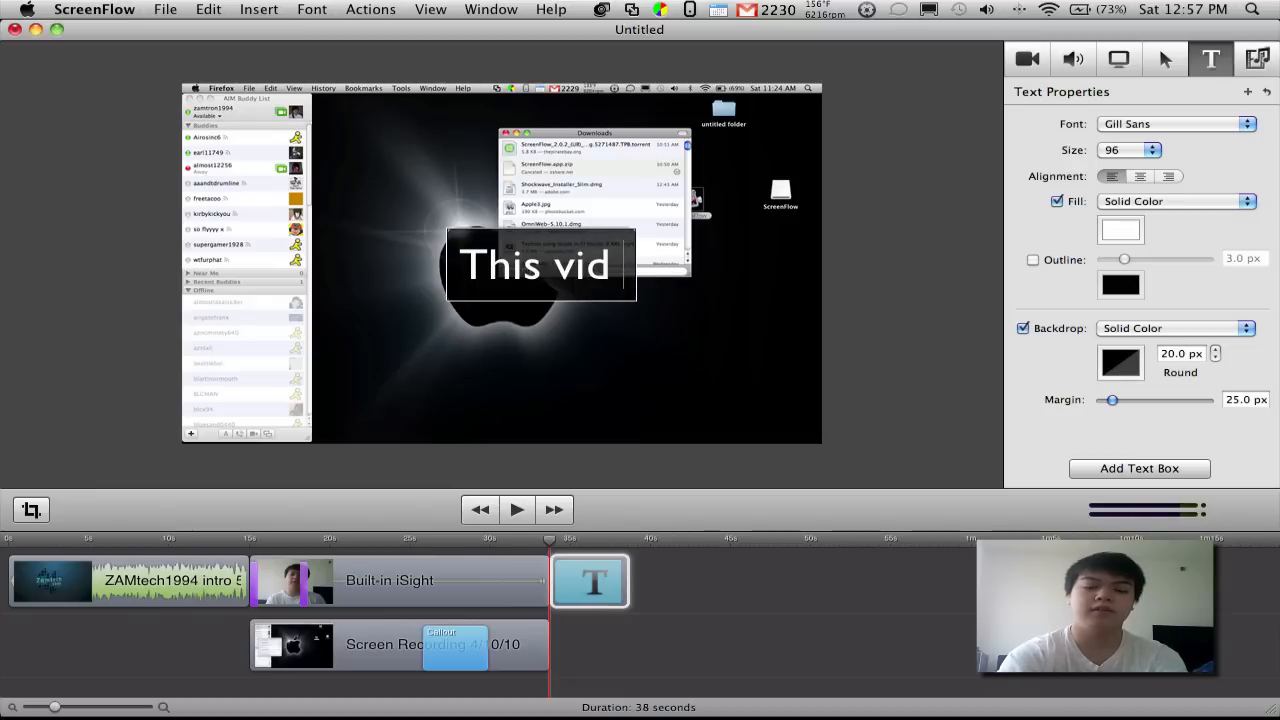
{"action": "type", "text": " pwns"}
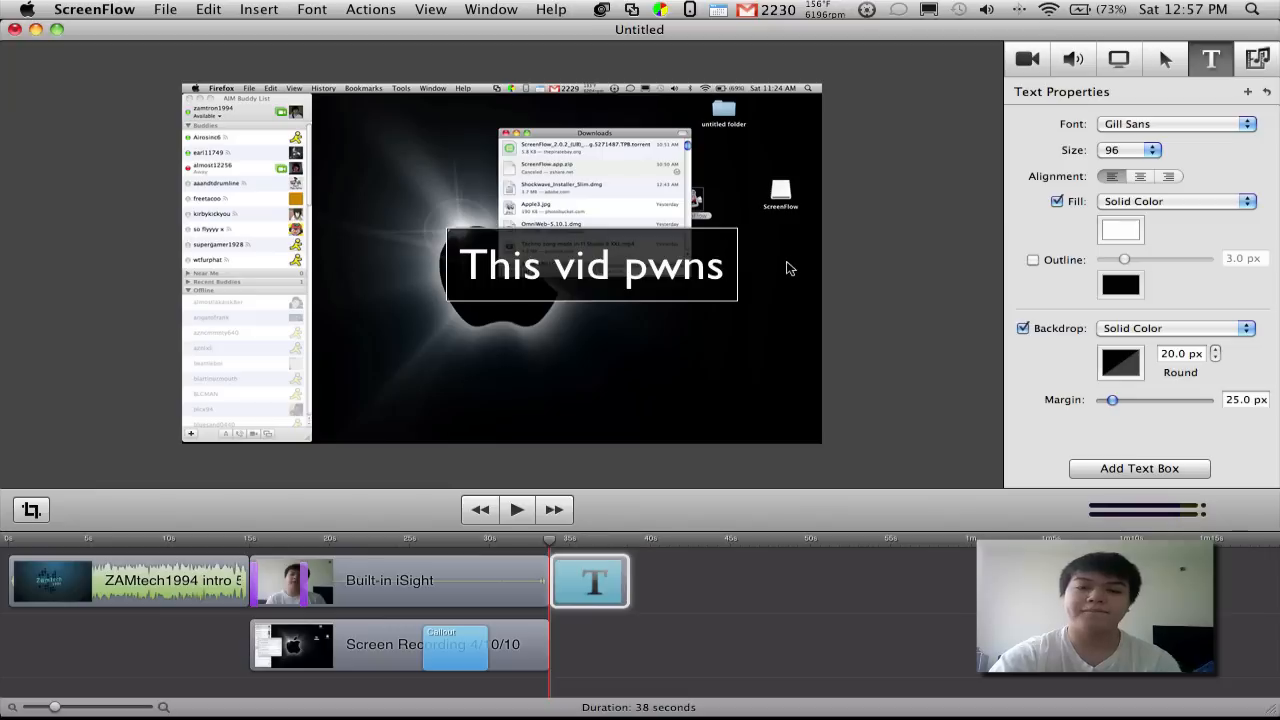
{"action": "type", "text": "!"}
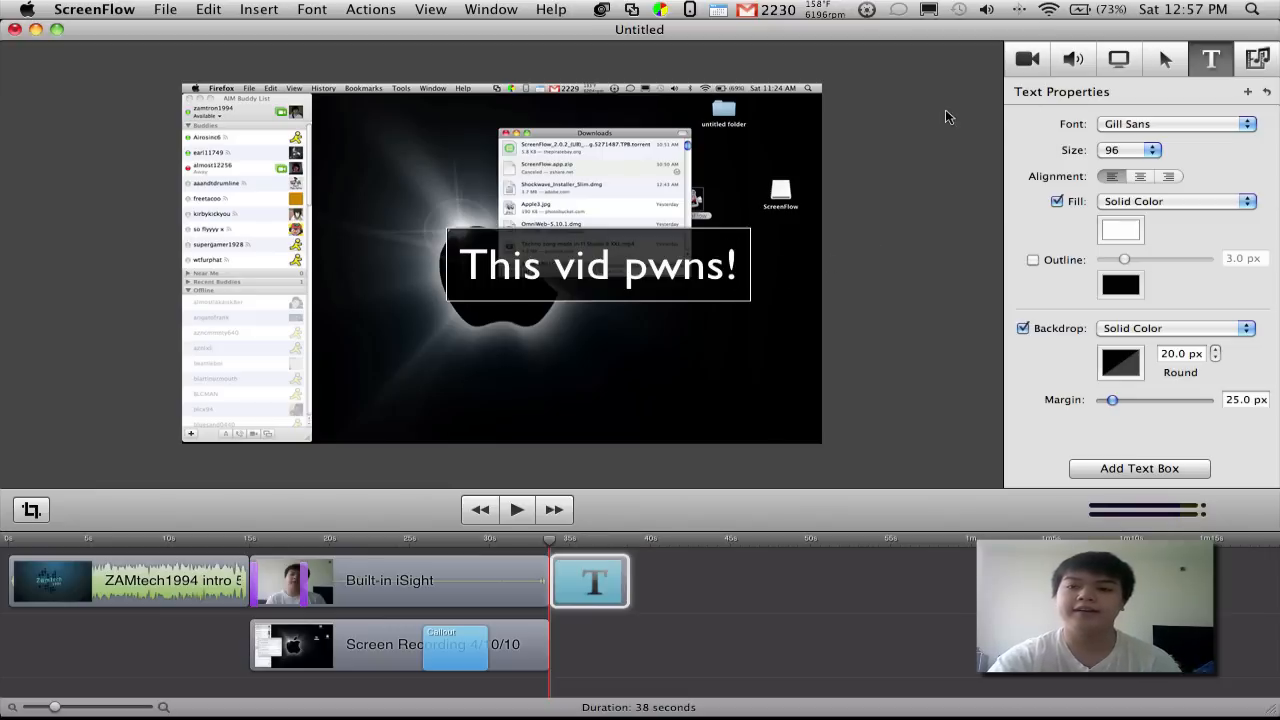
Step: Set the text box's font to Hiragino Mincho ProN
{"action": "left_click", "coordinate": [1195, 127]}
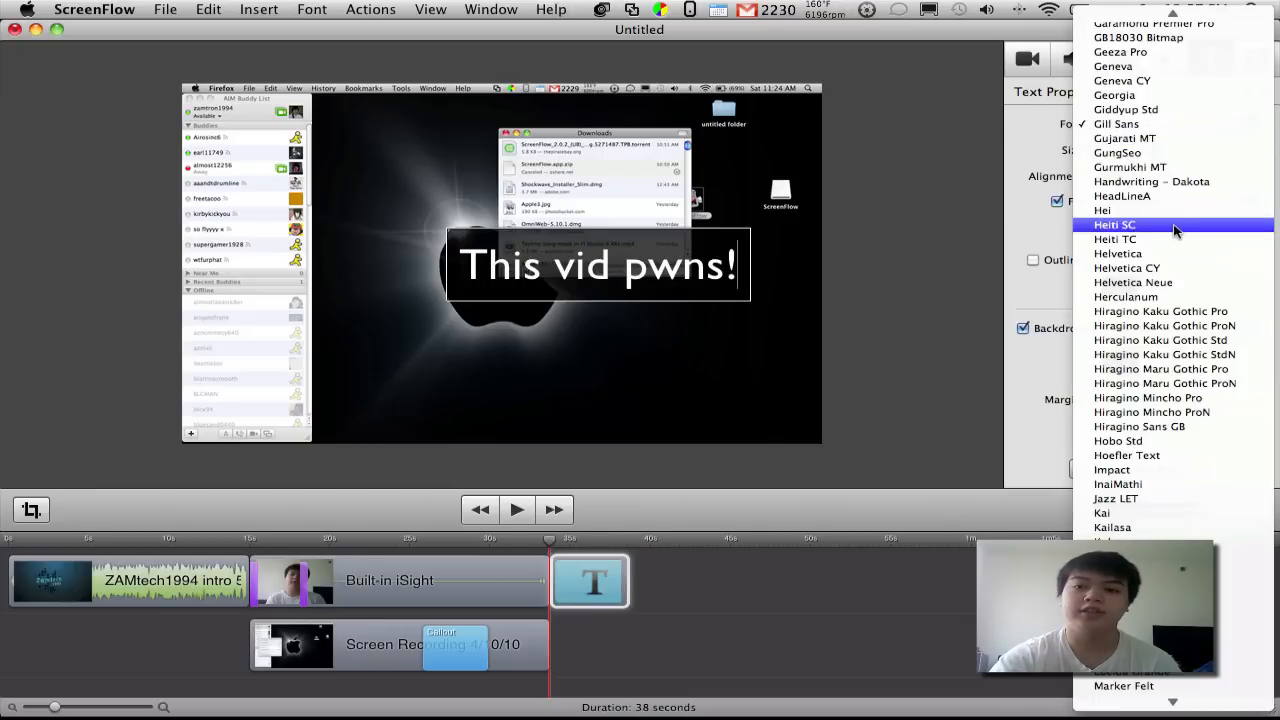
{"action": "left_click", "coordinate": [1172, 220]}
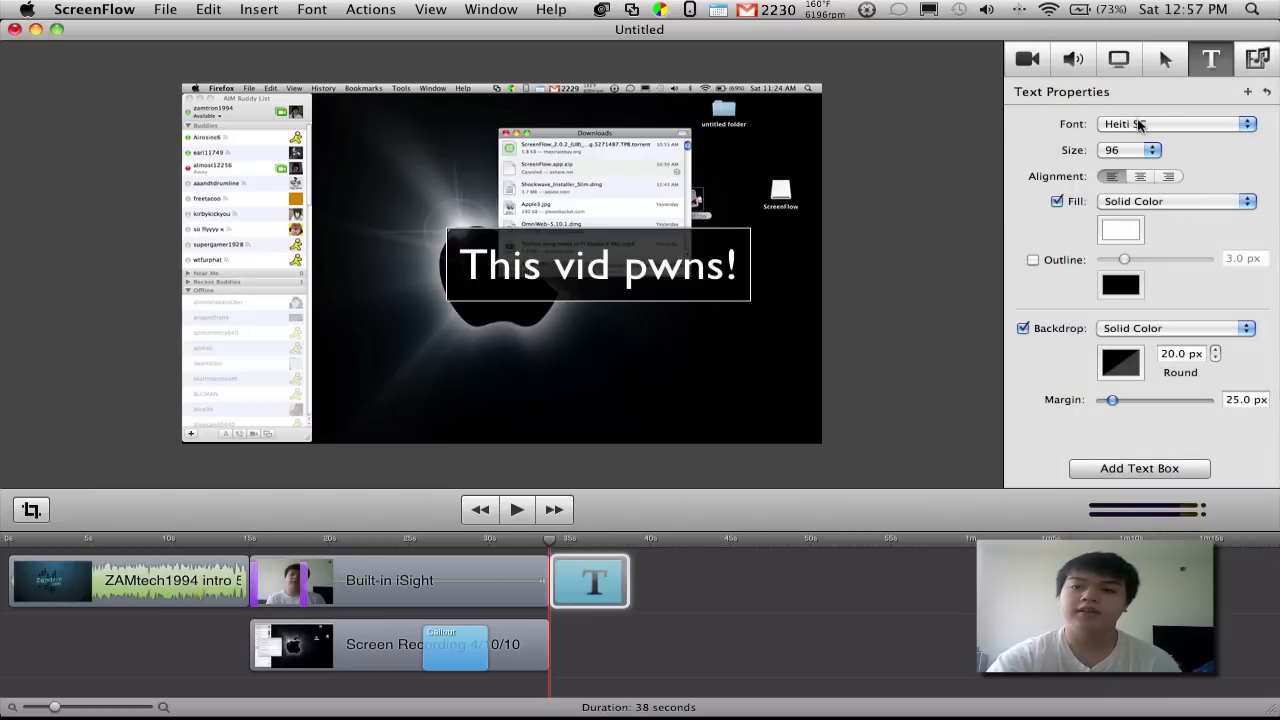
{"action": "left_click", "coordinate": [1138, 120]}
{"action": "left_click", "coordinate": [1173, 313]}
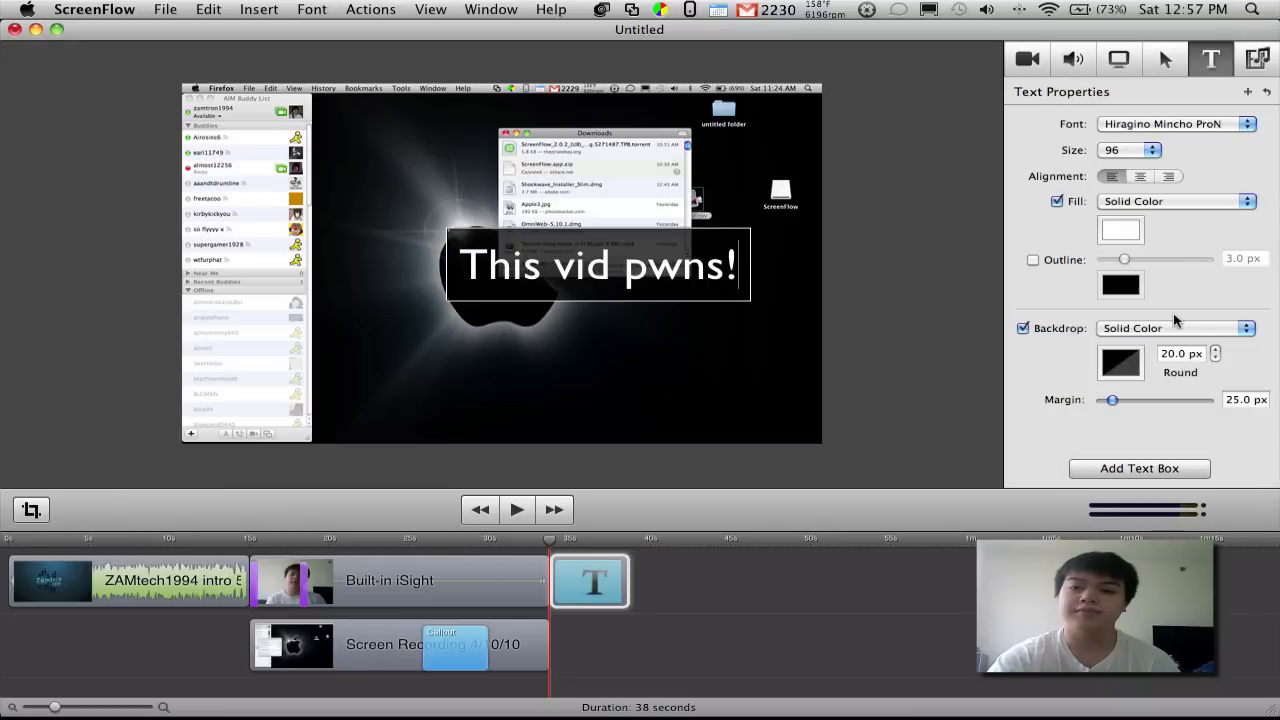
Step: Try to change the text's solid fill colour to light purple, and close the colour picker
{"action": "left_click", "coordinate": [1181, 203]}
{"action": "left_click", "coordinate": [1174, 213]}
{"action": "left_click_drag", "start_coordinate": [1174, 212], "coordinate": [1170, 202]}
{"action": "left_click", "coordinate": [1133, 231]}
{"action": "left_click_drag", "start_coordinate": [292, 442], "coordinate": [331, 427]}
{"action": "left_click", "coordinate": [356, 419]}
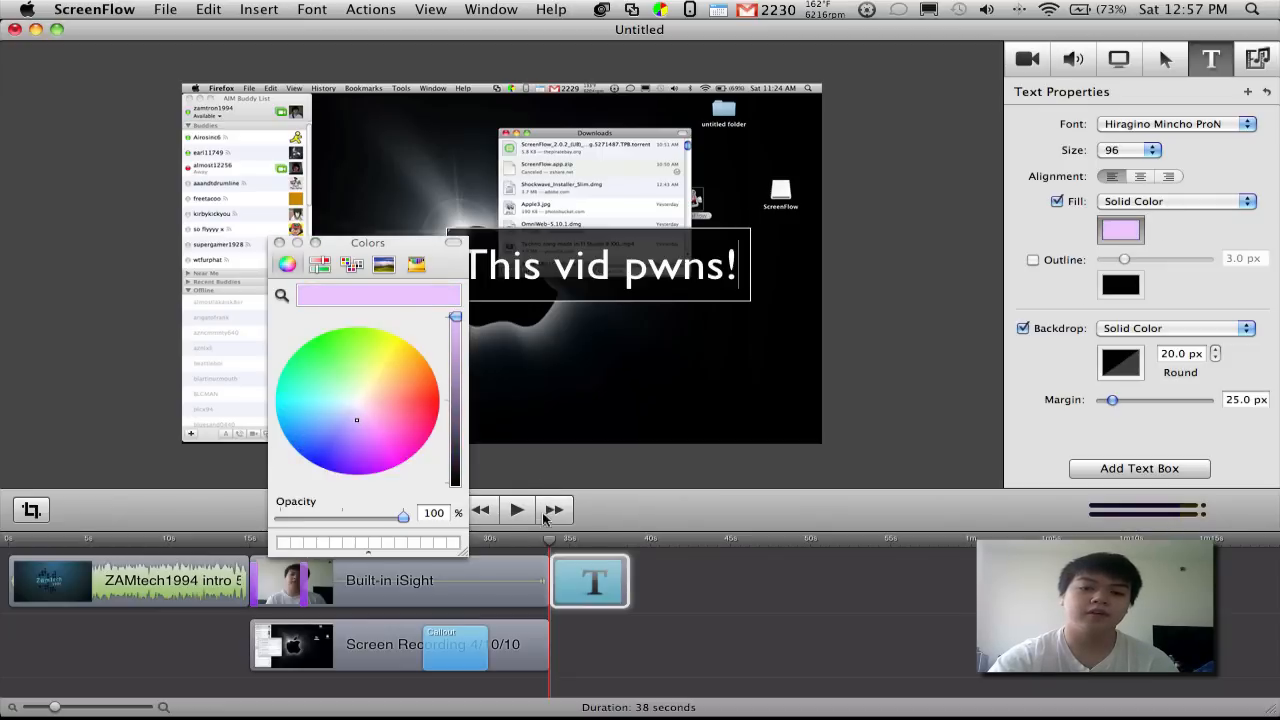
{"action": "mouse_move", "coordinate": [551, 540]}
{"action": "left_mouse_down"}
{"action": "mouse_move", "coordinate": [567, 540]}
{"action": "mouse_move", "coordinate": [549, 540]}
{"action": "left_mouse_up"}
{"action": "left_click", "coordinate": [4, 372]}
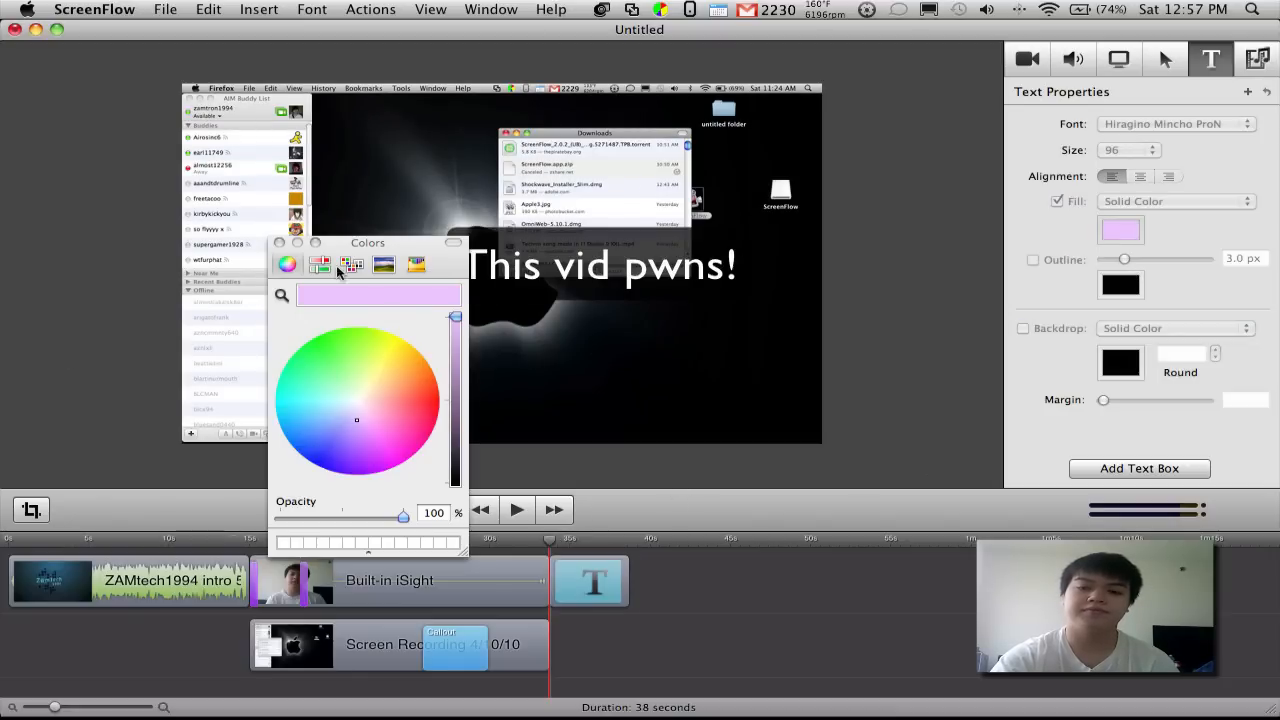
{"action": "left_click", "coordinate": [279, 243]}
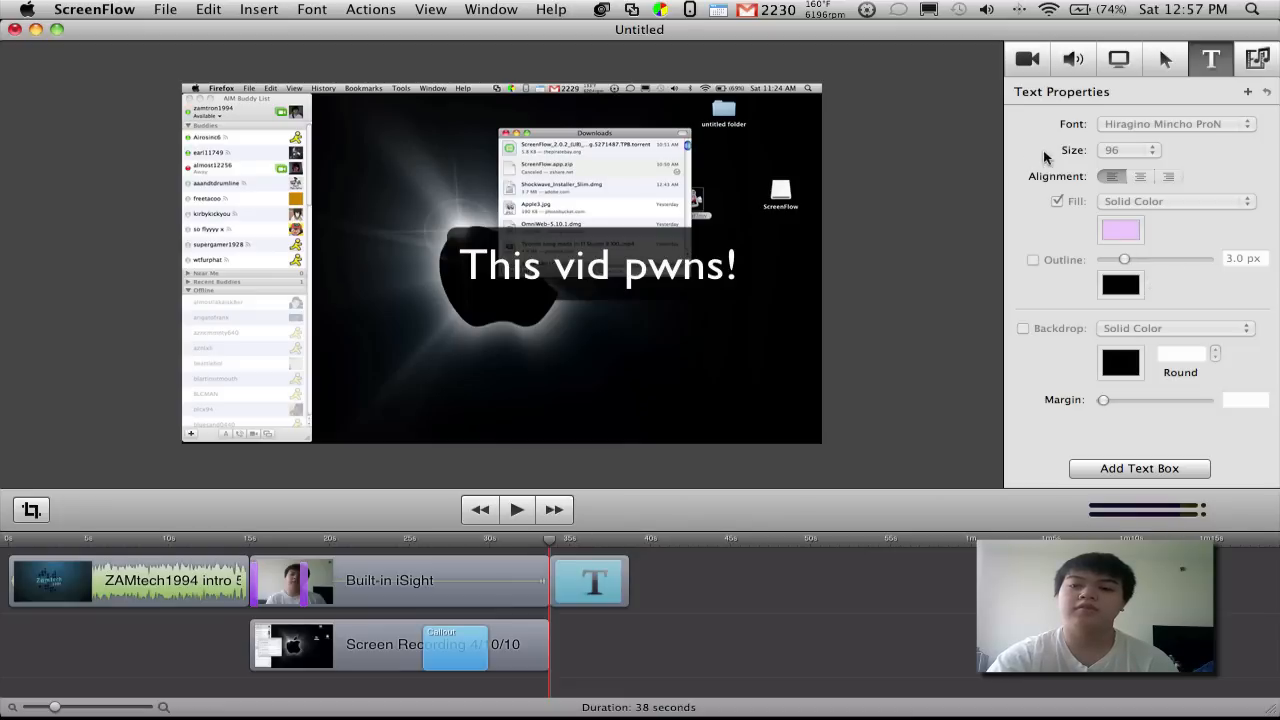
Step: Select the text clip on the timeline and widen its backdrop margin to 144.2 px
{"action": "left_click", "coordinate": [627, 572]}
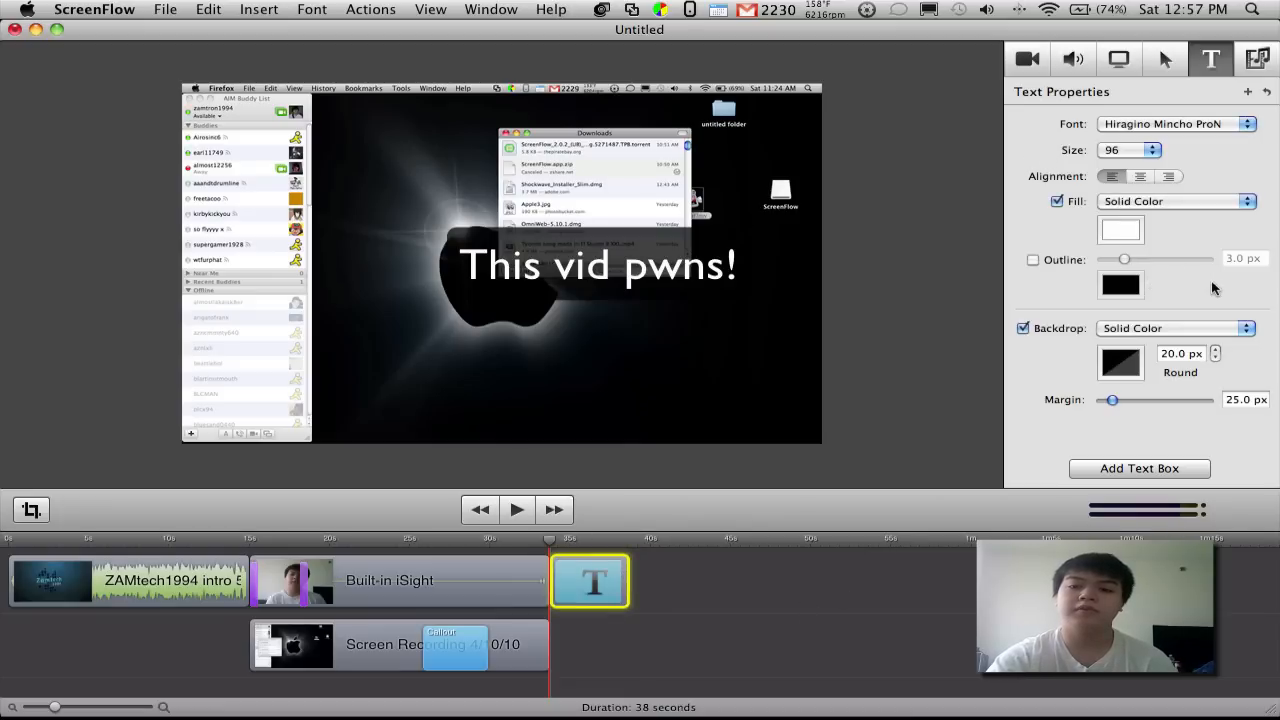
{"action": "left_click_drag", "start_coordinate": [1117, 398], "coordinate": [1153, 400]}
Step: Set the text size to 144 and reposition the text box nearer the middle of the canvas
{"action": "left_click", "coordinate": [1152, 150]}
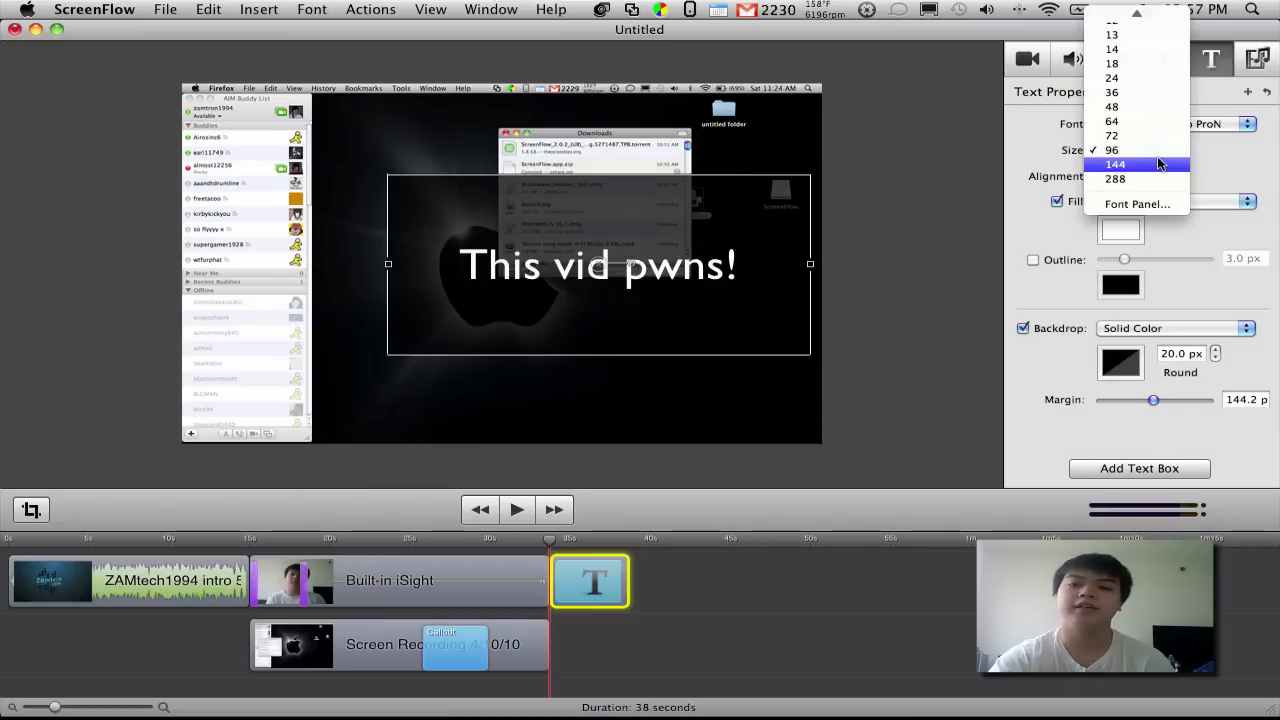
{"action": "left_click", "coordinate": [1145, 165]}
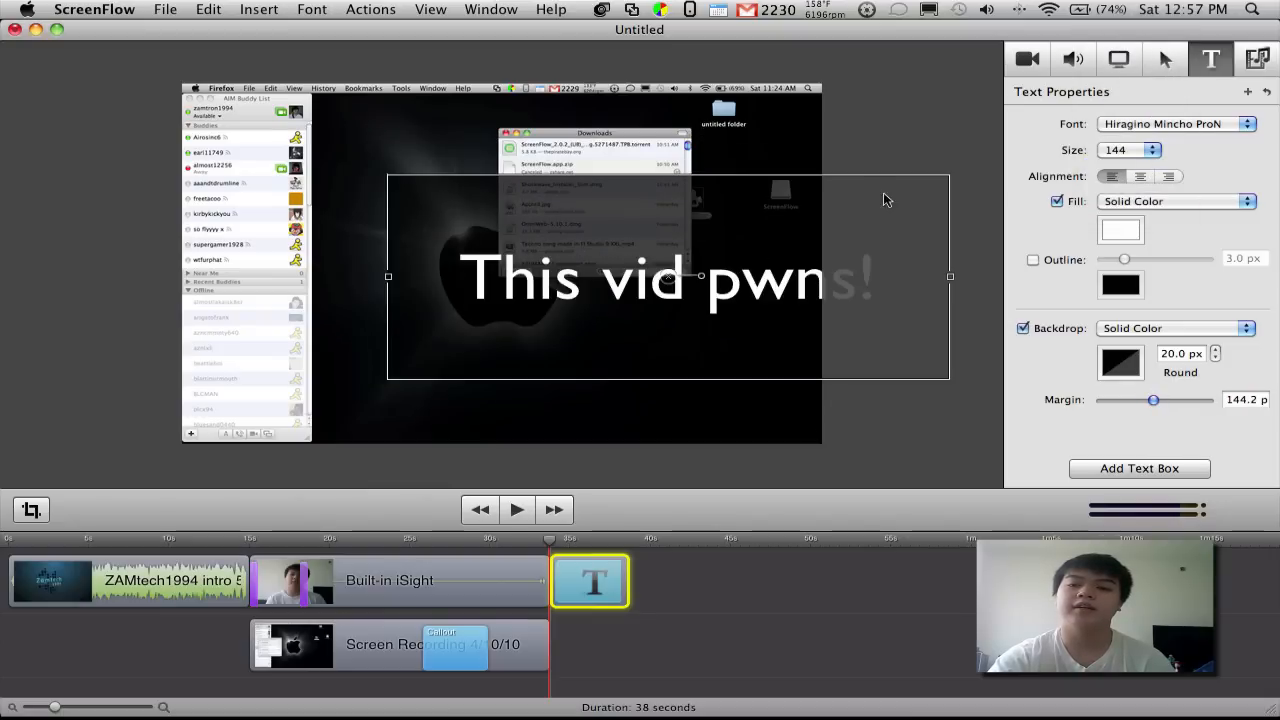
{"action": "left_click_drag", "start_coordinate": [772, 180], "coordinate": [737, 181]}
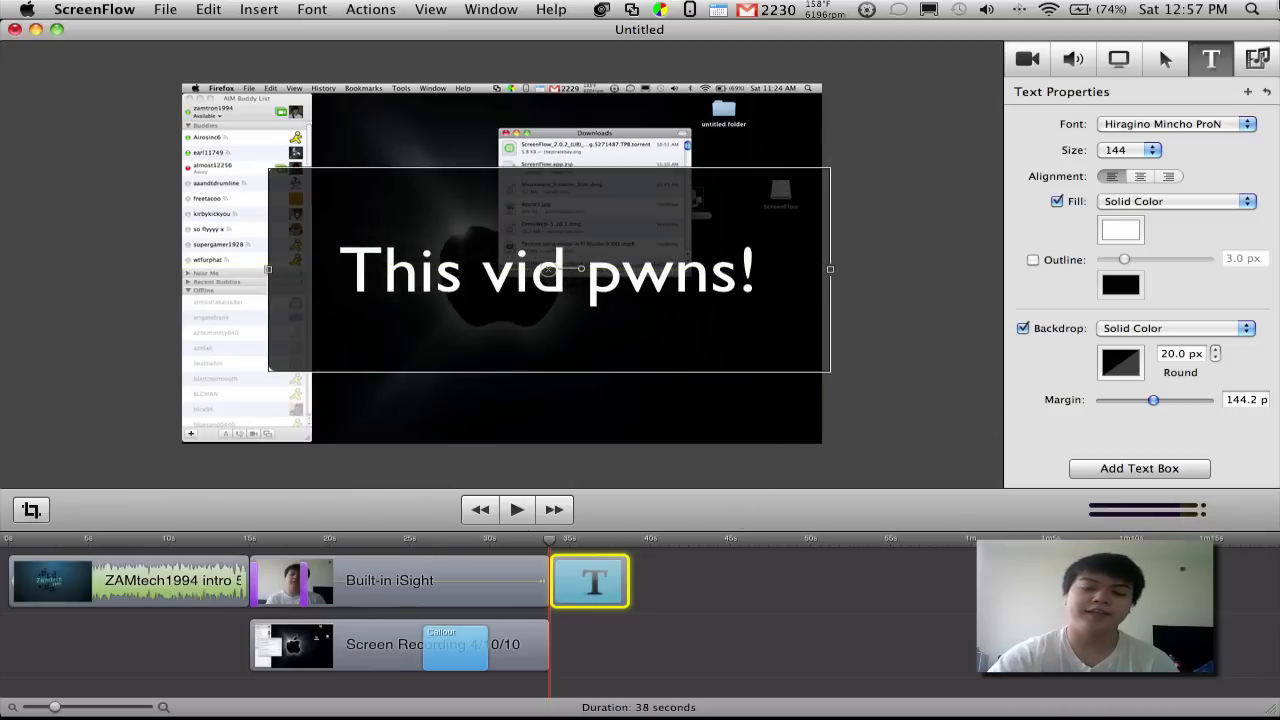
Step: View the media in the document, and open the Publish to YouTube options and dismiss them
{"action": "left_click", "coordinate": [1257, 59]}
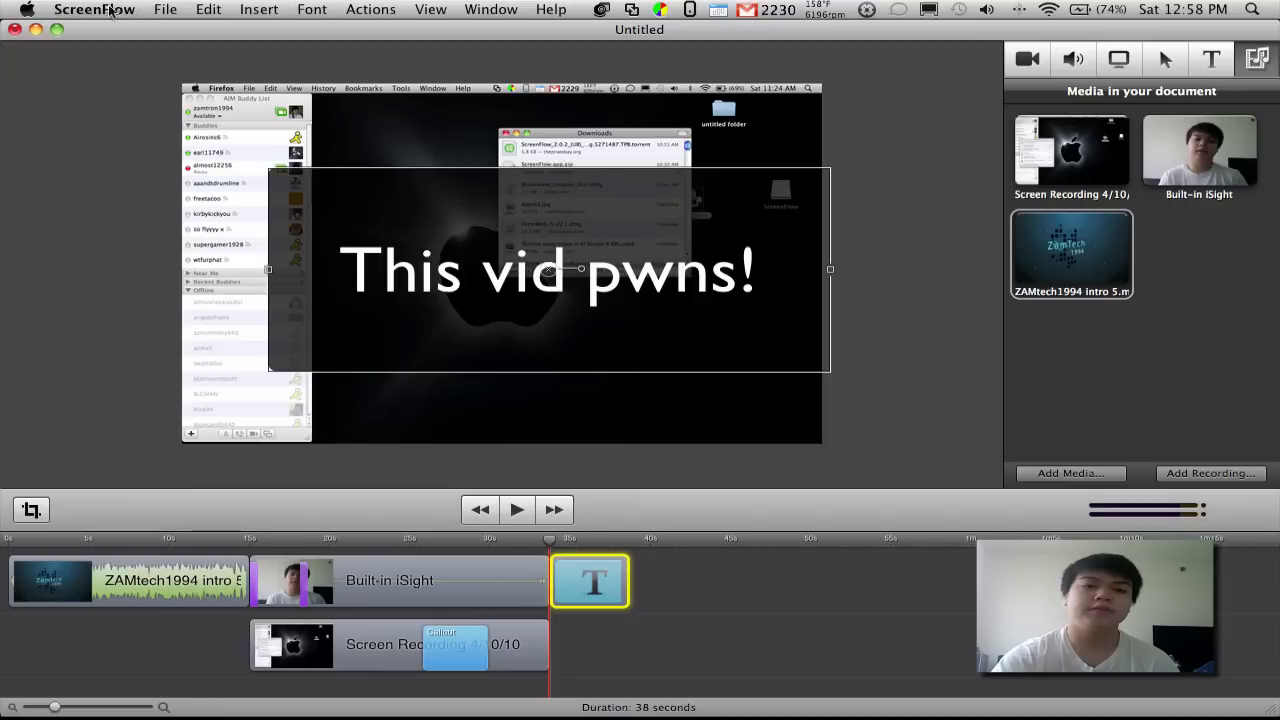
{"action": "left_click", "coordinate": [163, 11]}
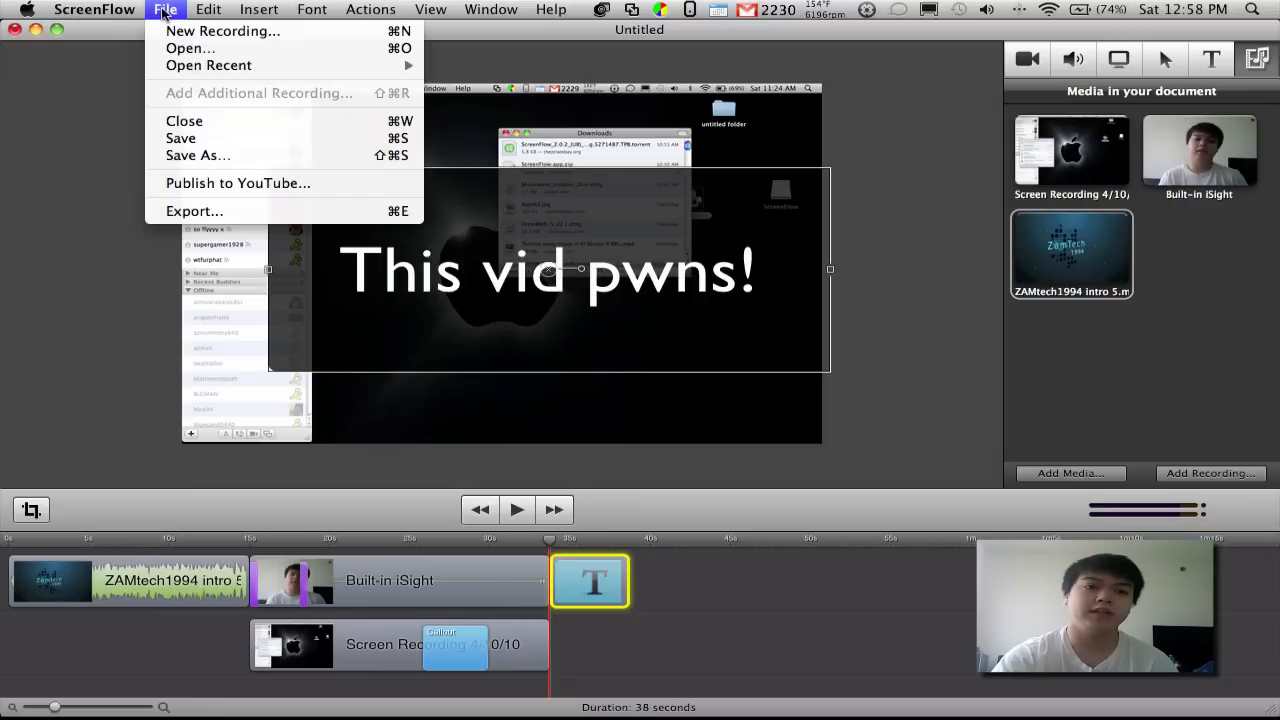
{"action": "mouse_move", "coordinate": [201, 65]}
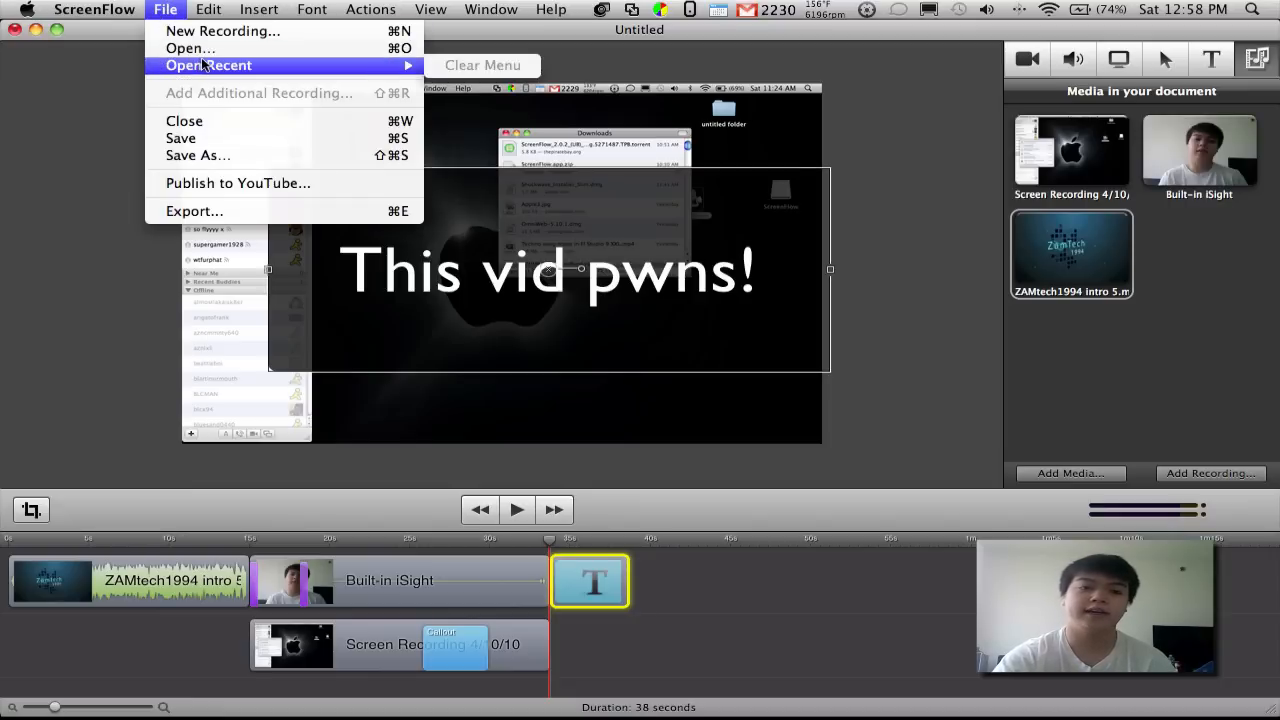
{"action": "left_click", "coordinate": [260, 183]}
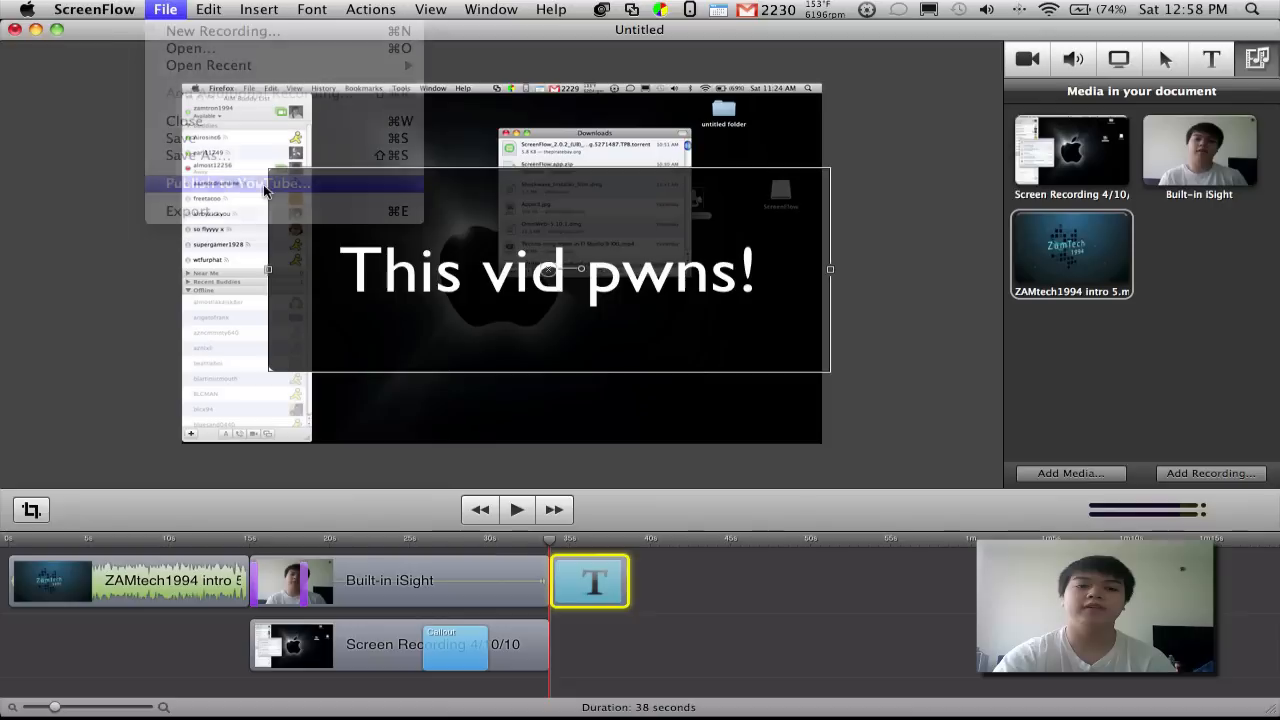
{"action": "left_click", "coordinate": [719, 228]}
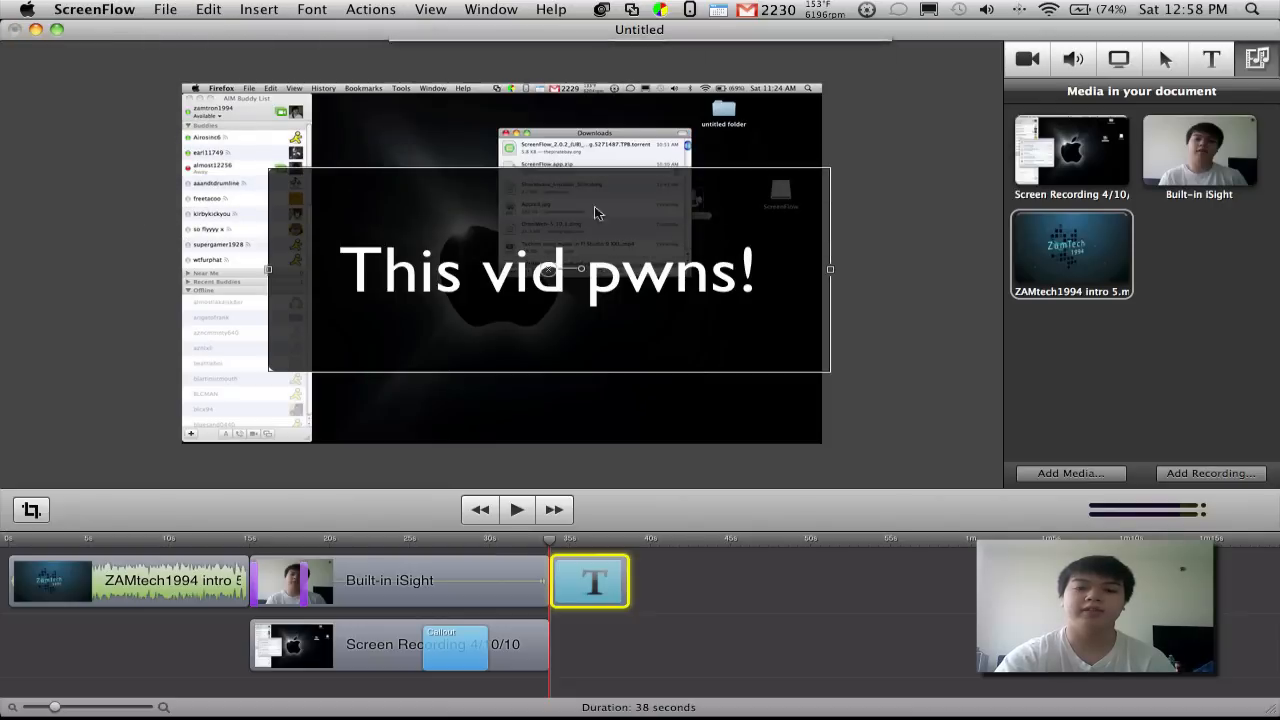
Step: Start exporting the project to the Desktop and name the exported file "test"
{"action": "left_click", "coordinate": [167, 12]}
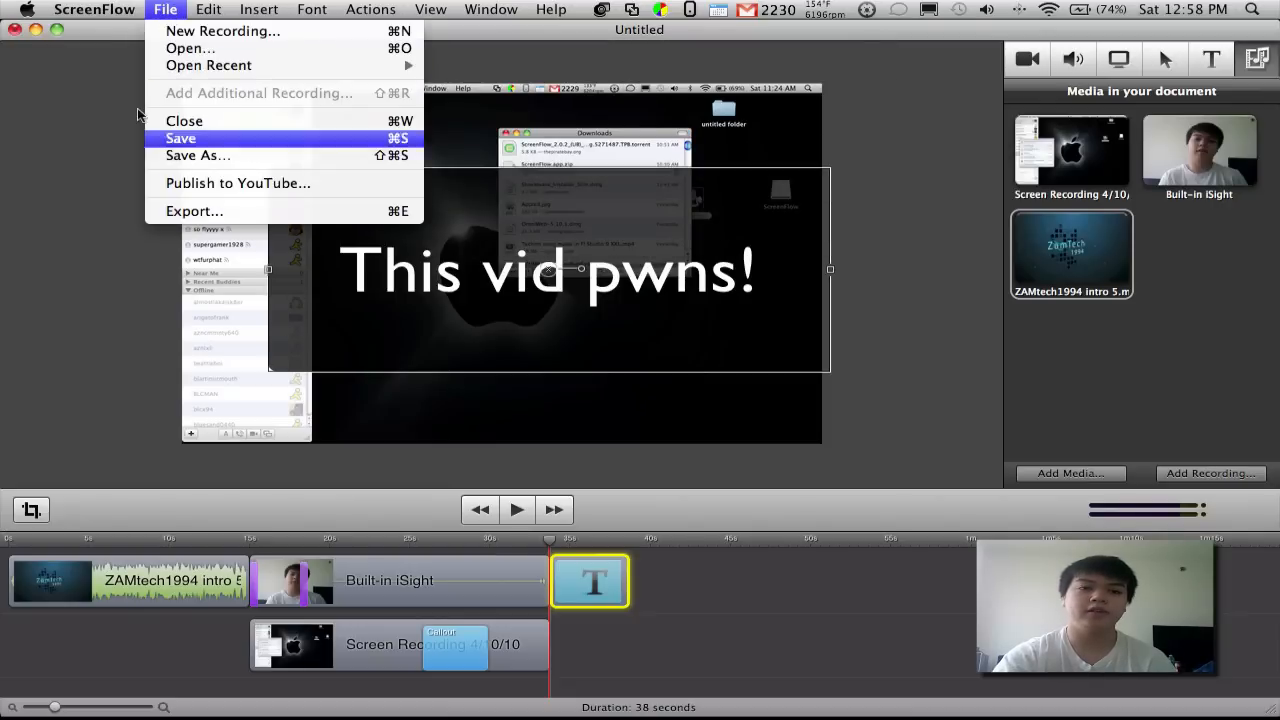
{"action": "left_click", "coordinate": [259, 207]}
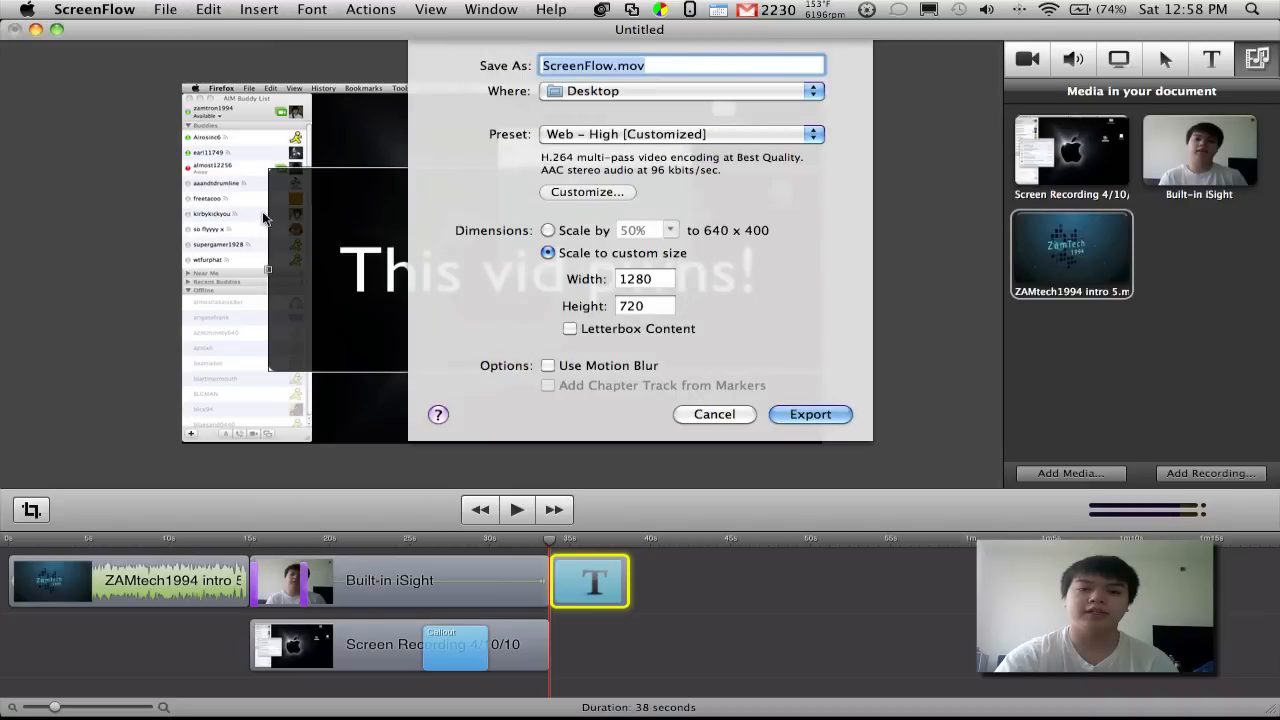
{"action": "left_click", "coordinate": [572, 92]}
{"action": "left_click", "coordinate": [703, 57]}
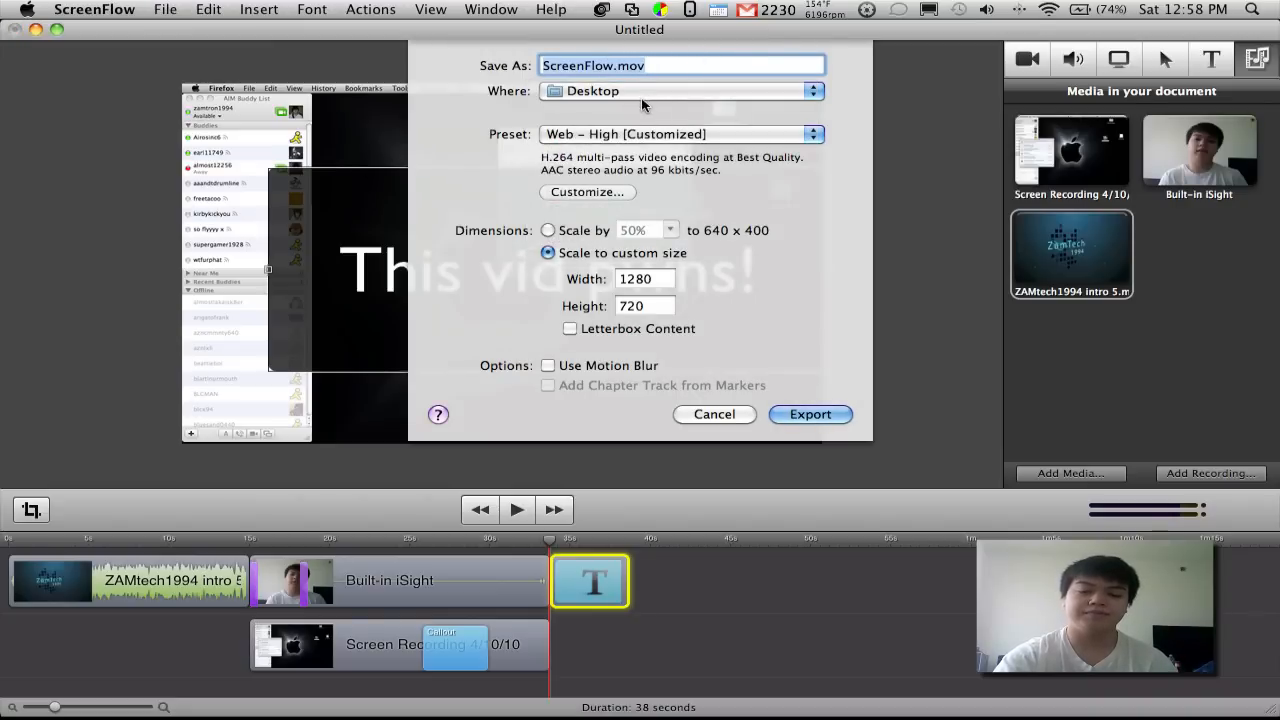
{"action": "type", "text": "test"}
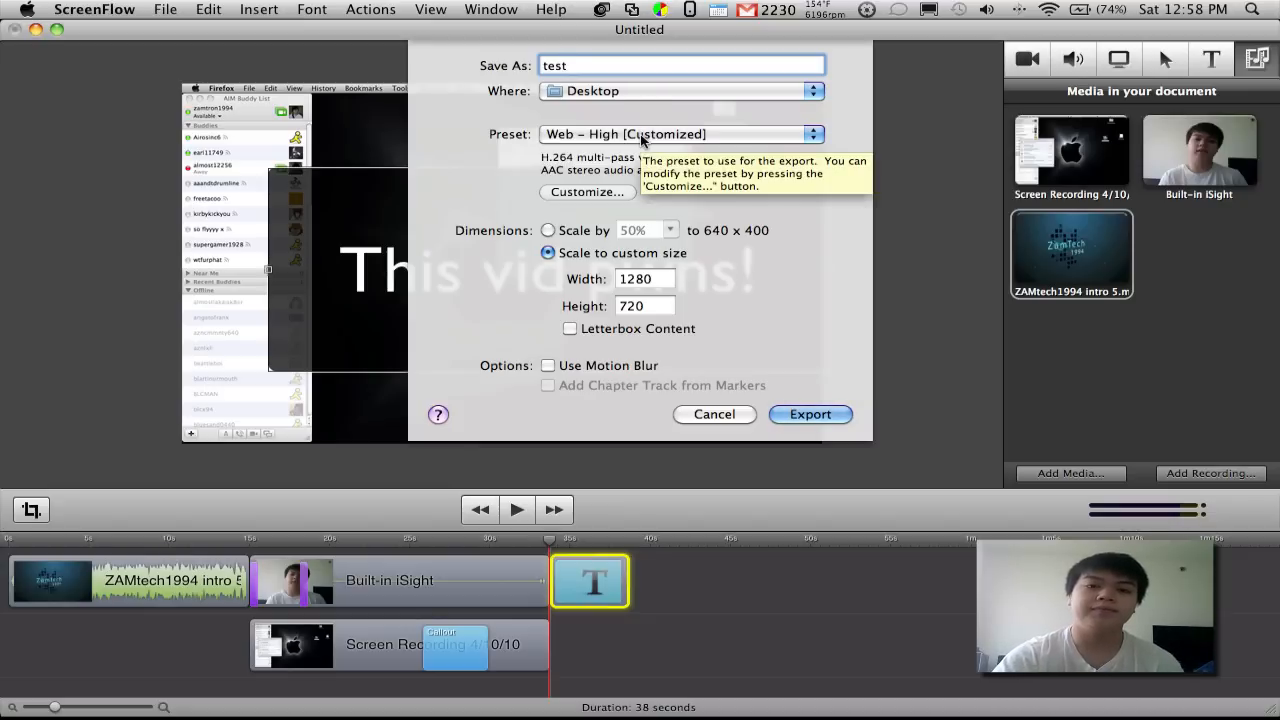
Step: Customize the export's H.264 video compression, set its quality to Best and confirm the compression settings
{"action": "left_click", "coordinate": [610, 196]}
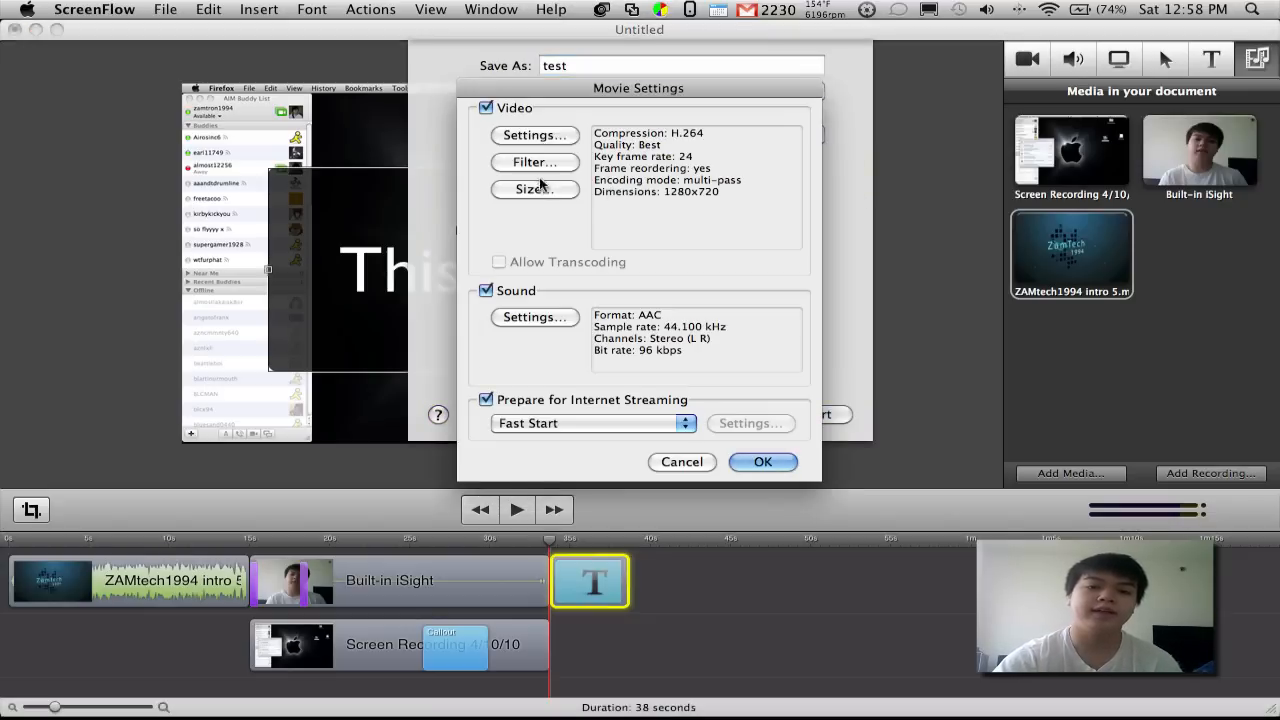
{"action": "left_click", "coordinate": [547, 139]}
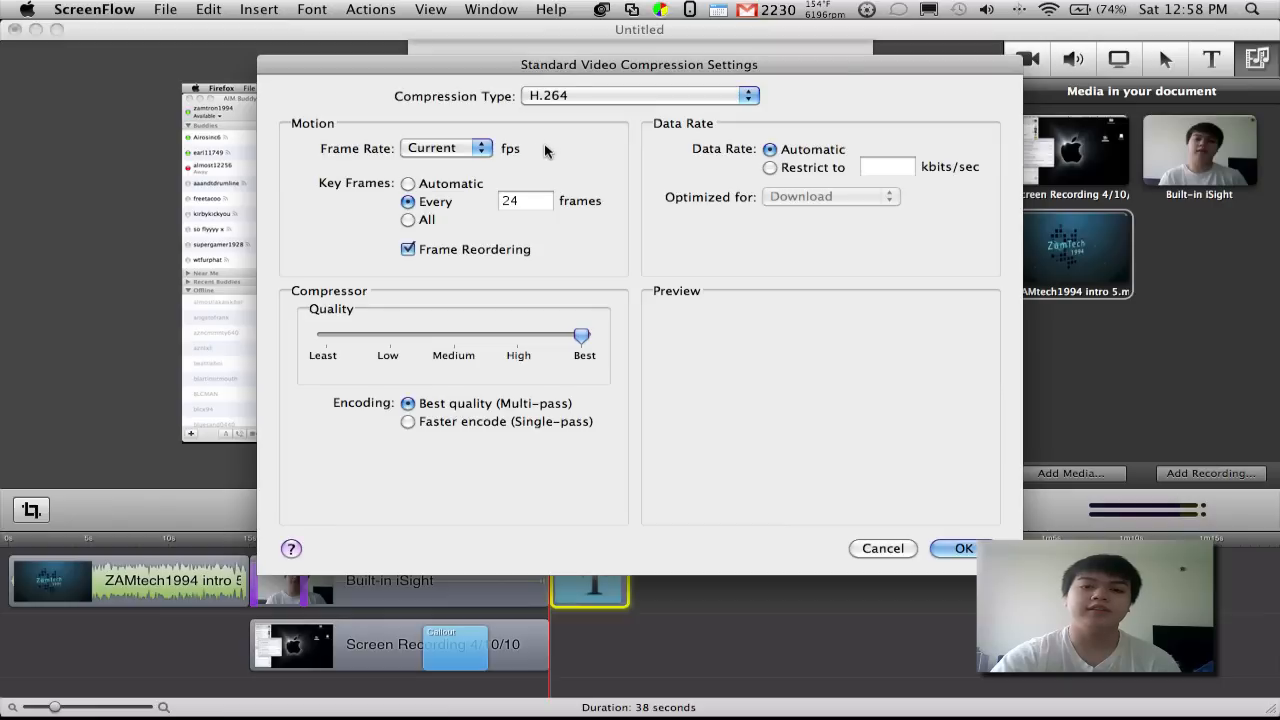
{"action": "left_click", "coordinate": [528, 201]}
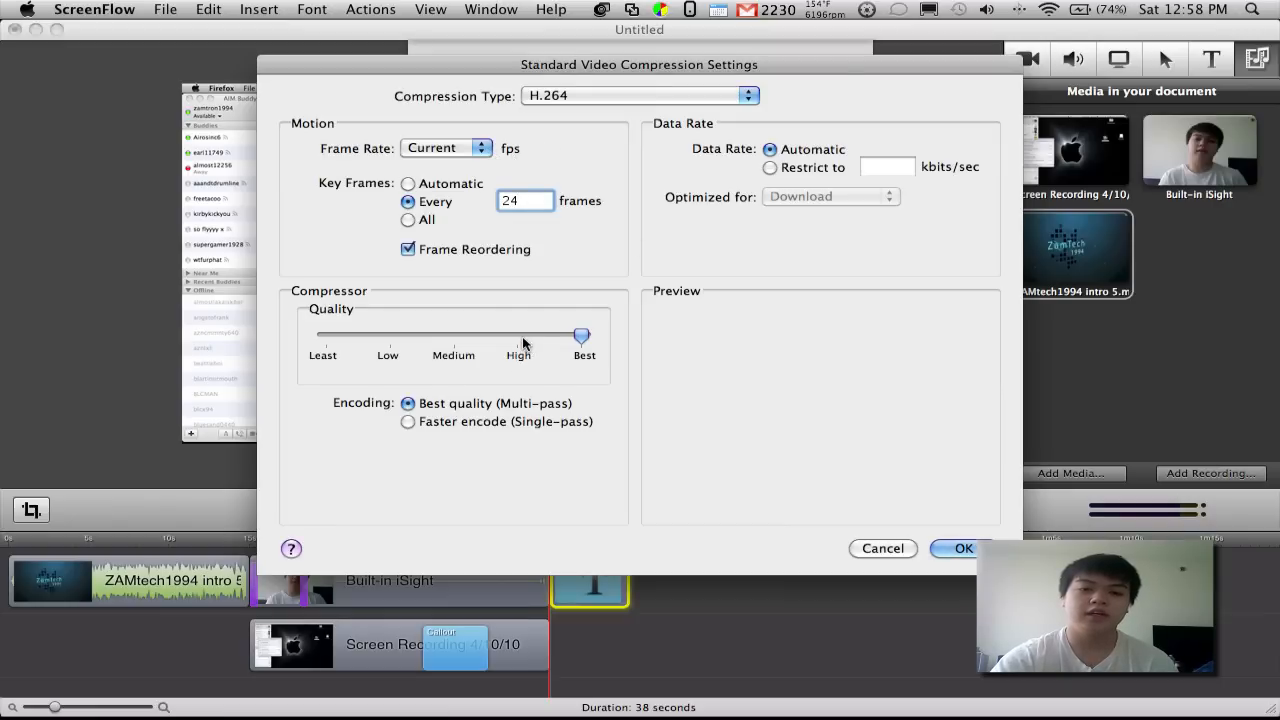
{"action": "left_click_drag", "start_coordinate": [582, 336], "coordinate": [494, 336]}
{"action": "left_click", "coordinate": [581, 338]}
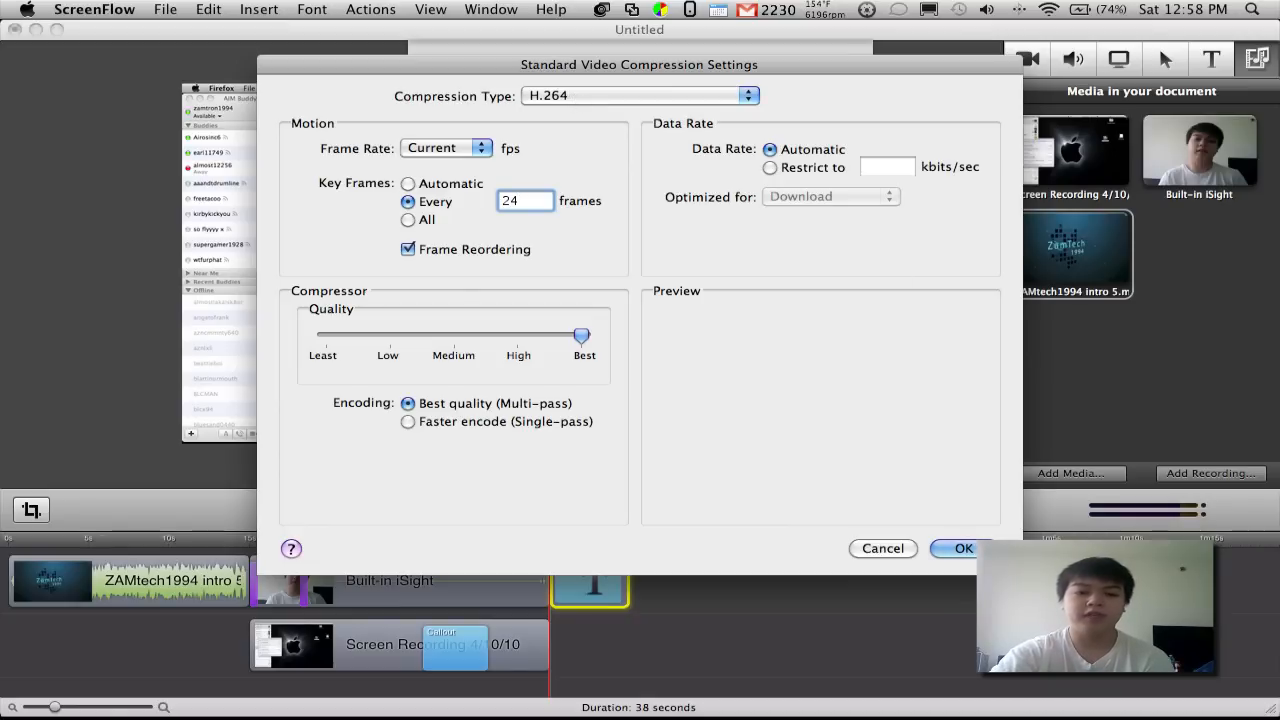
{"action": "key", "text": "Return"}
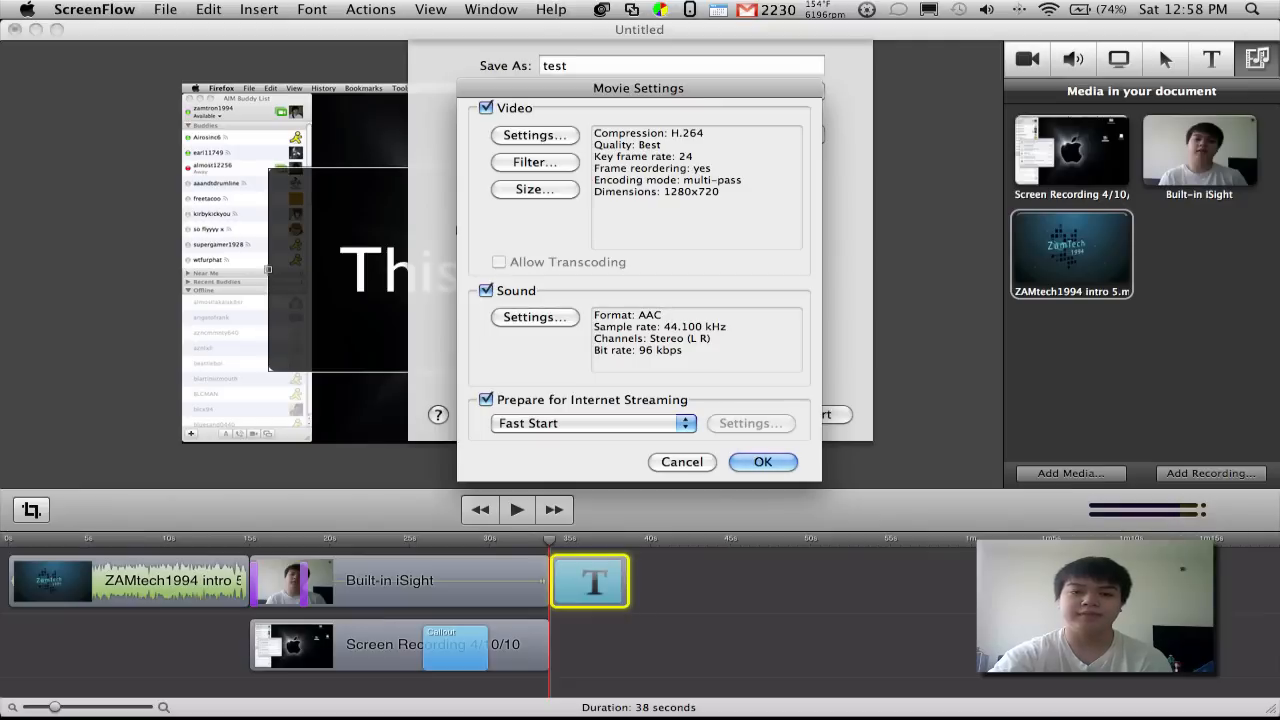
Step: Confirm the export's video filter as None and its dimensions as 1280 x 720 HD
{"action": "left_click", "coordinate": [540, 162]}
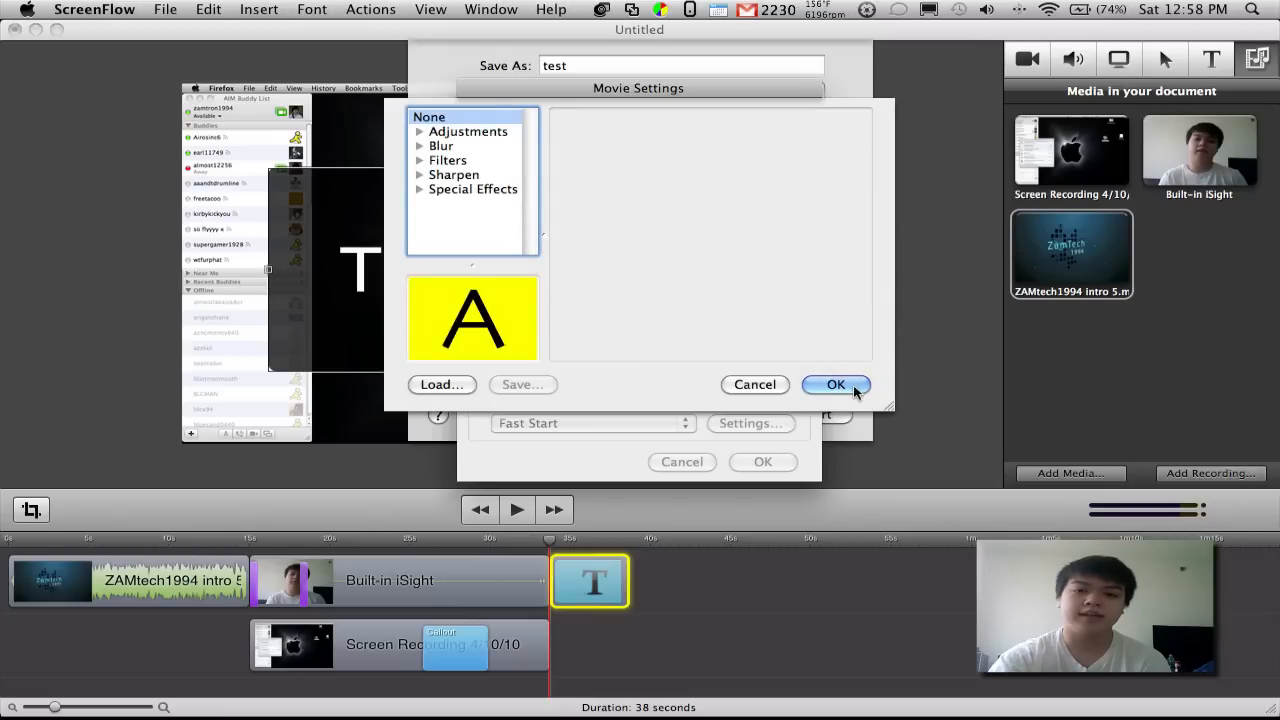
{"action": "left_click", "coordinate": [836, 385]}
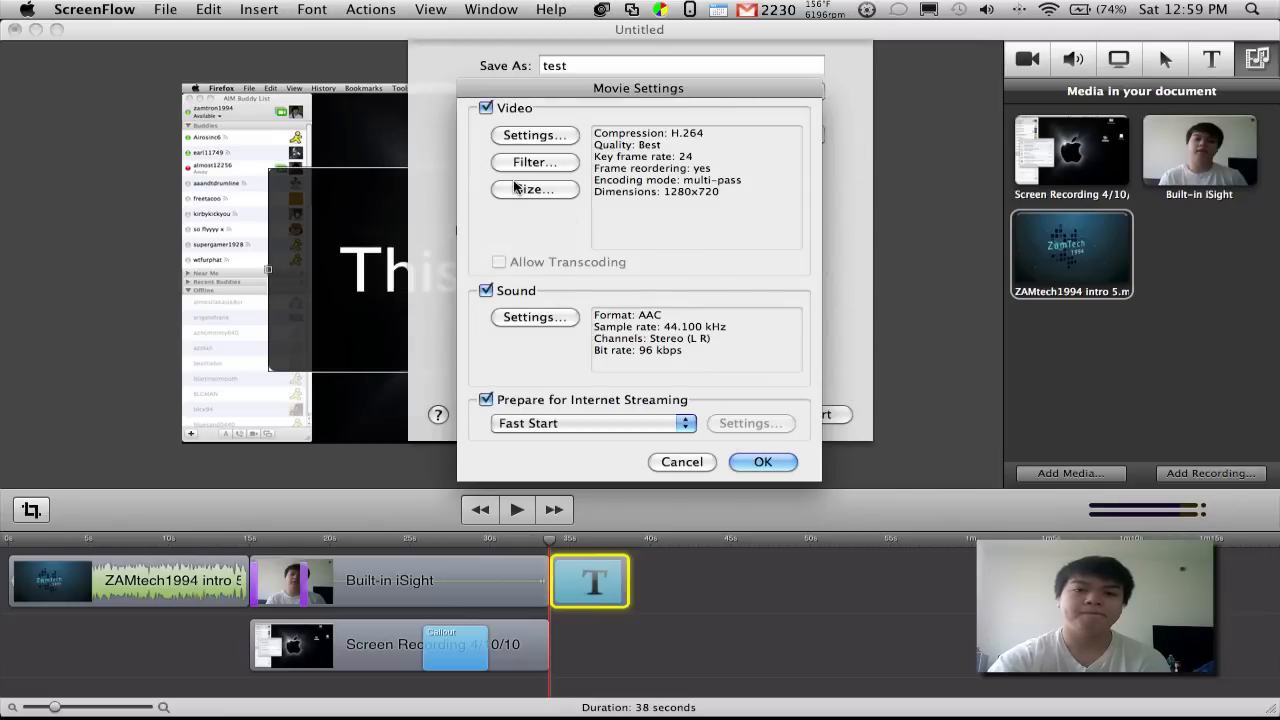
{"action": "left_click", "coordinate": [517, 189]}
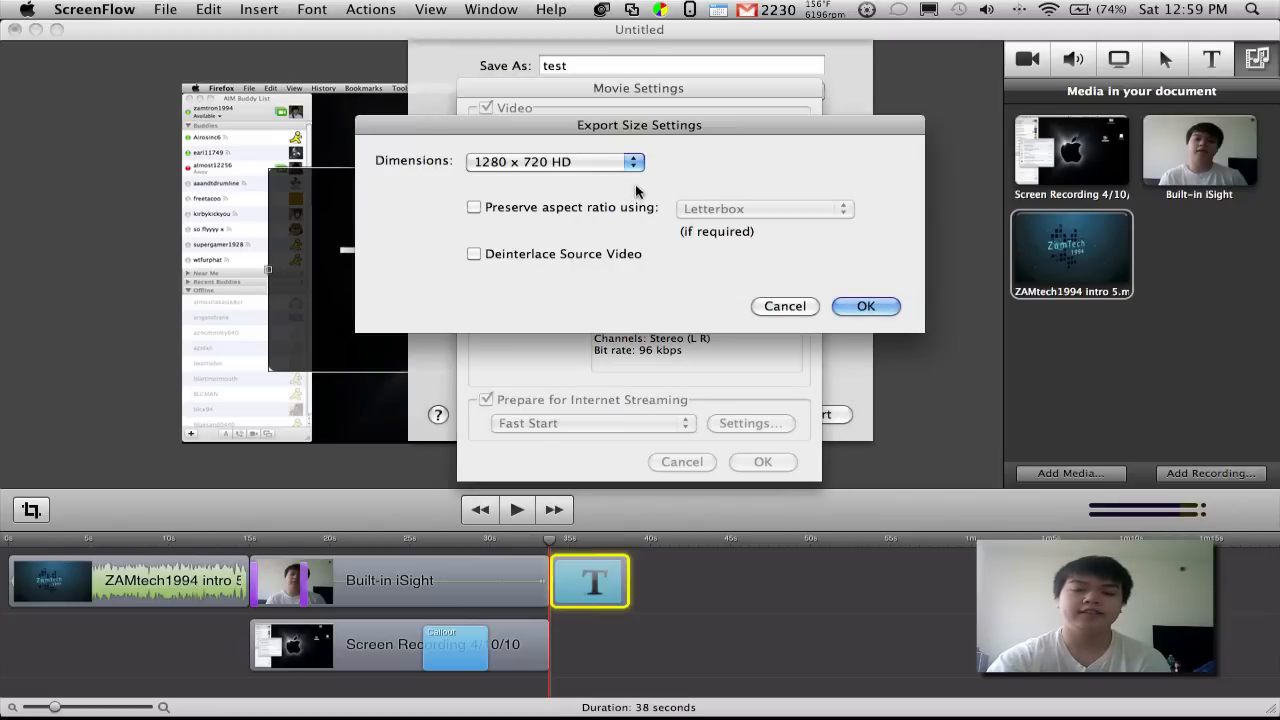
{"action": "left_click", "coordinate": [633, 163]}
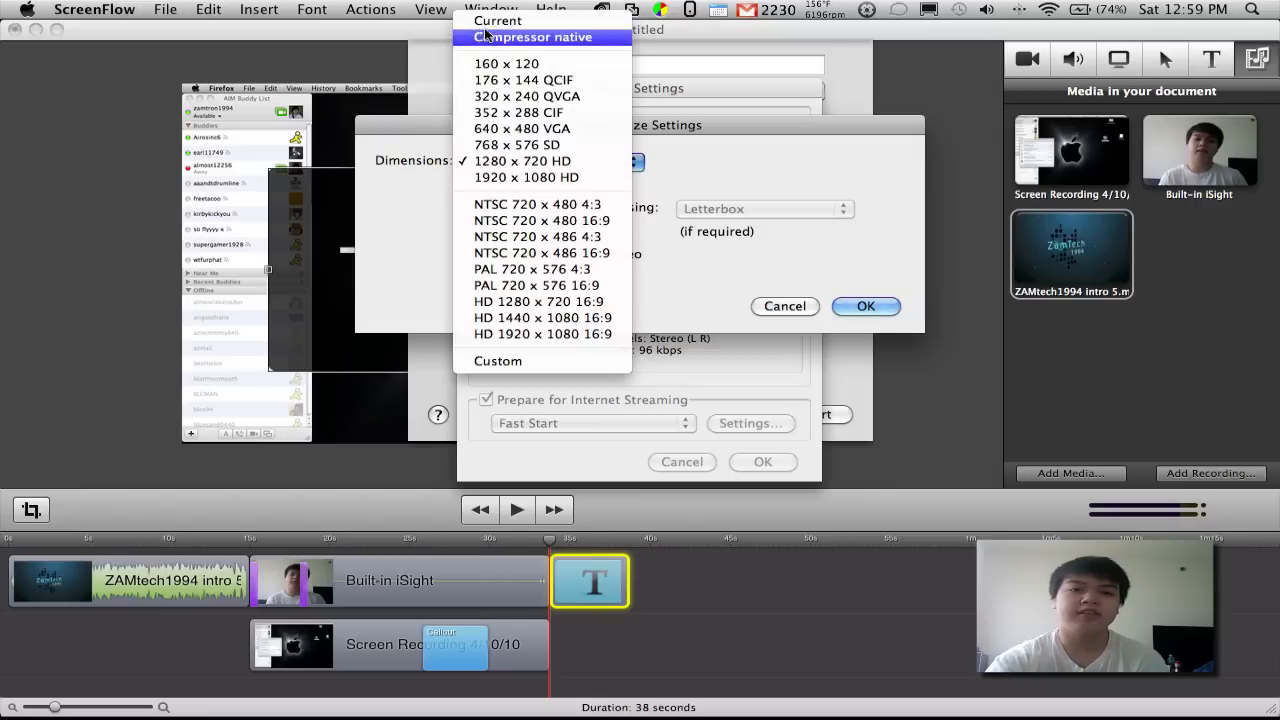
{"action": "left_click", "coordinate": [521, 163]}
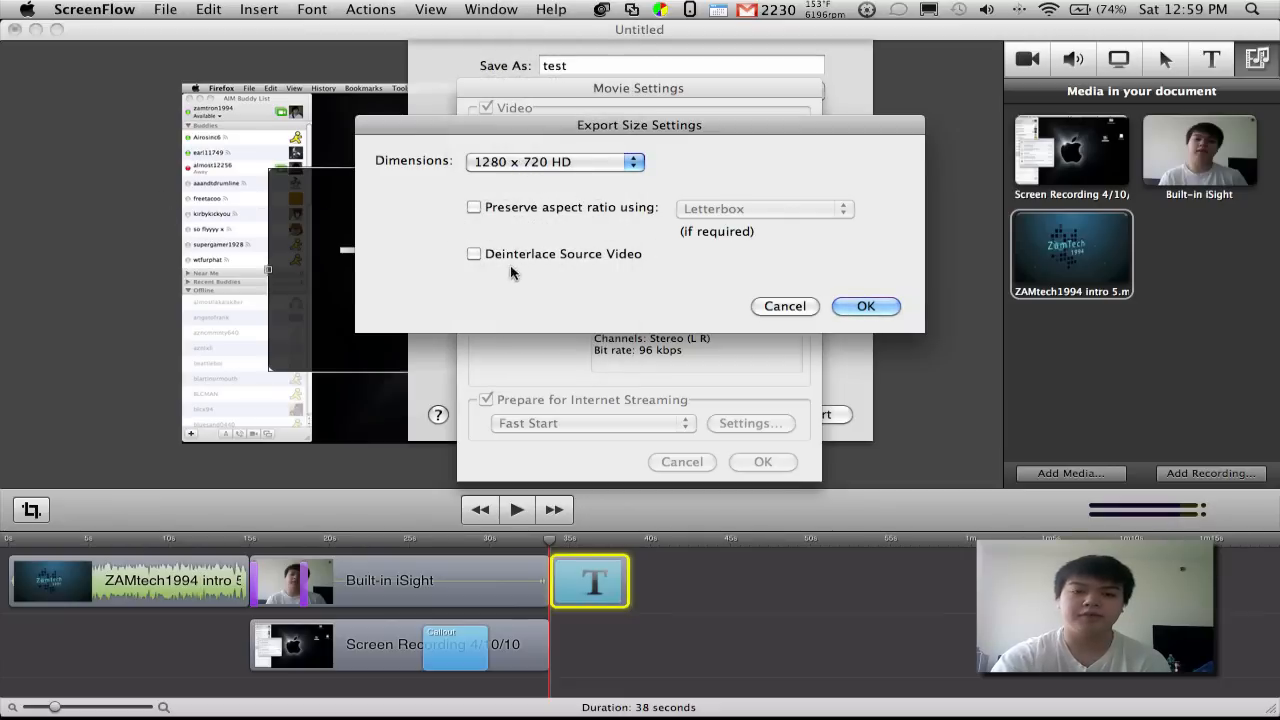
{"action": "left_click", "coordinate": [866, 306]}
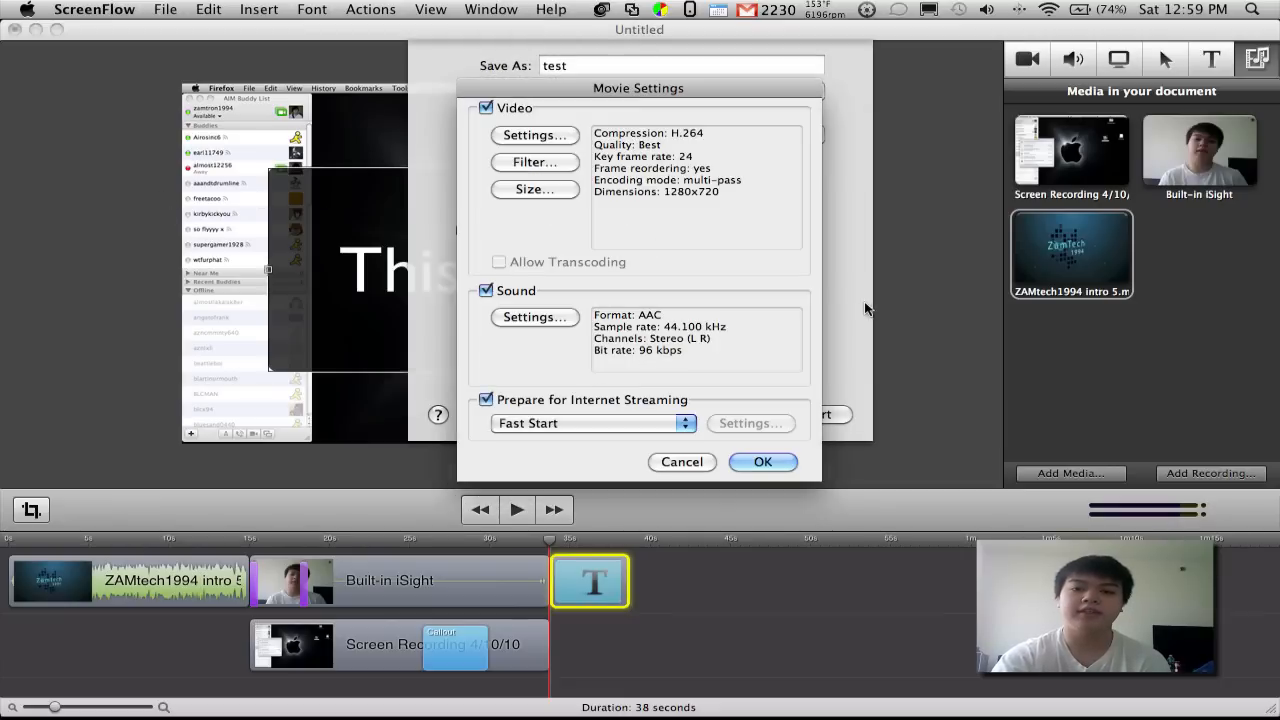
Step: Set the AAC sound's render quality to Best and confirm both the sound settings and the movie settings
{"action": "left_click", "coordinate": [566, 316]}
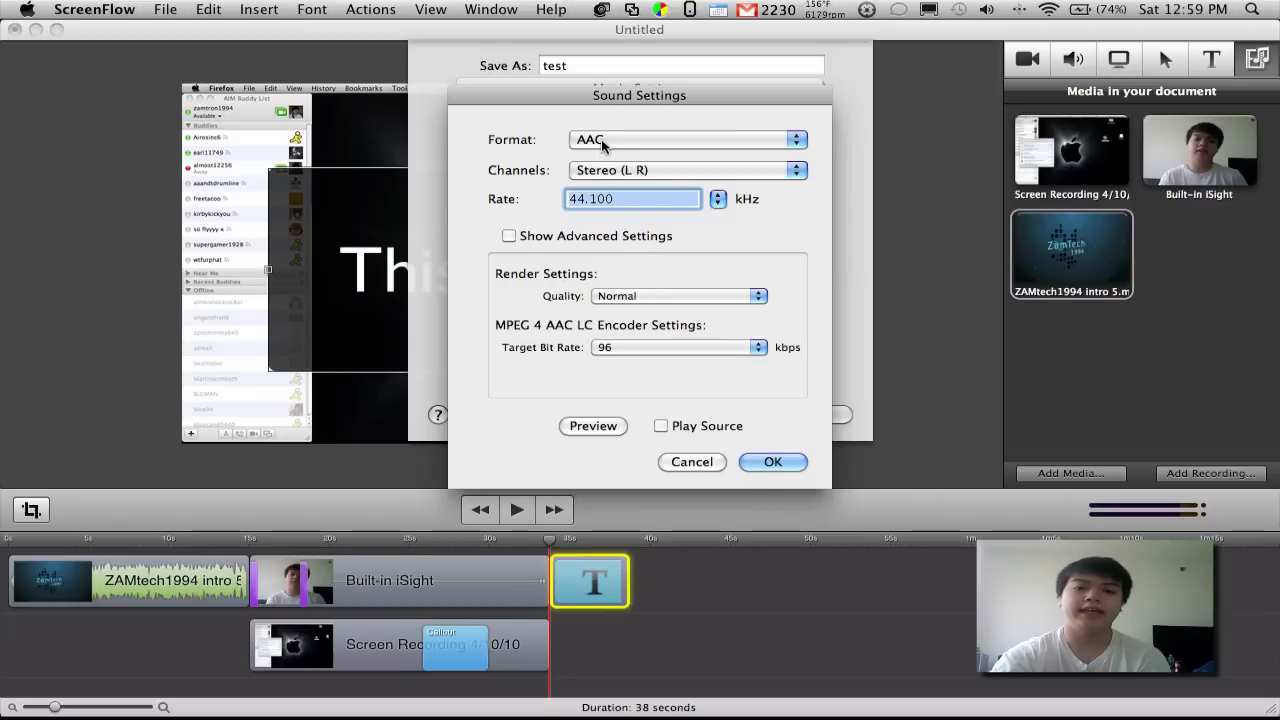
{"action": "left_click", "coordinate": [666, 303]}
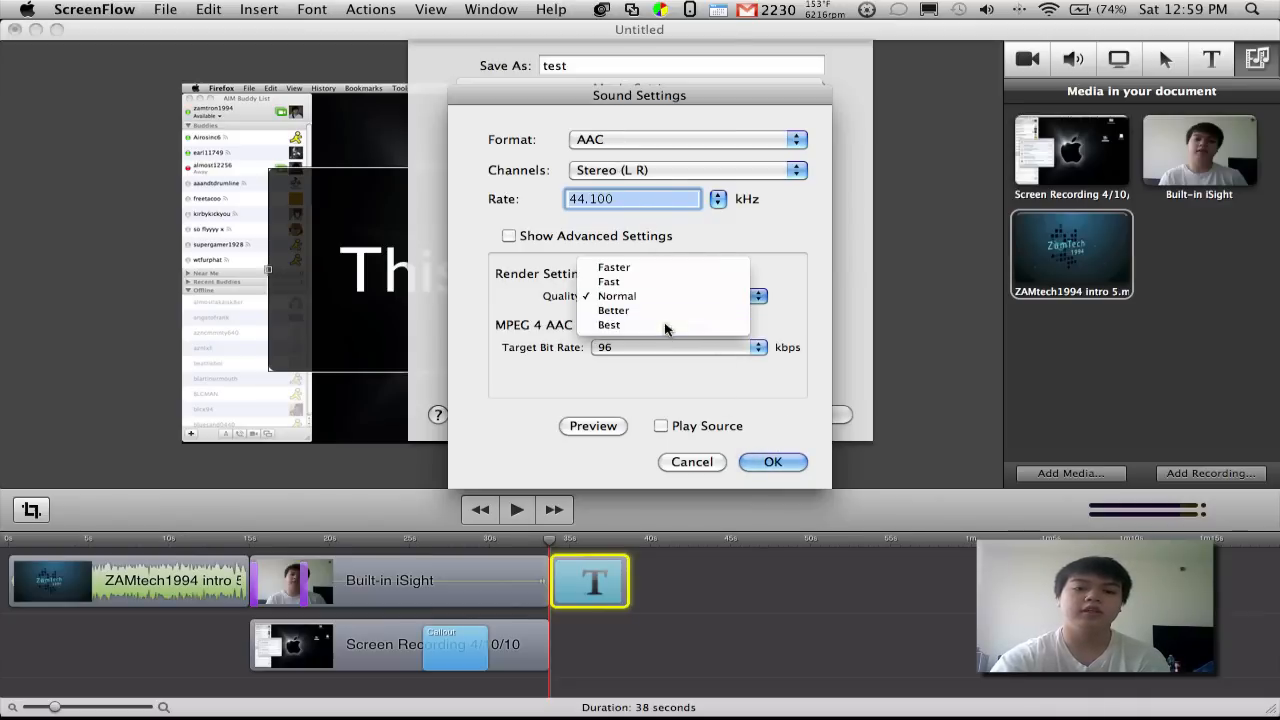
{"action": "left_click", "coordinate": [664, 322]}
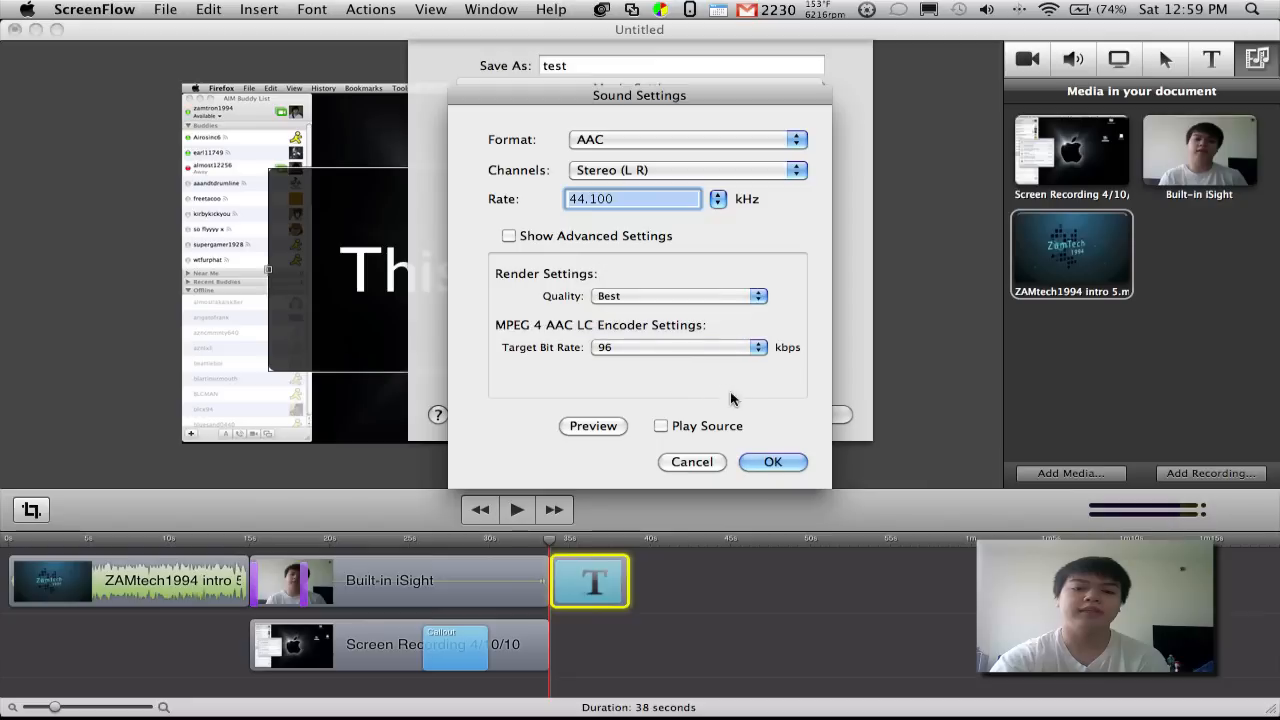
{"action": "left_click", "coordinate": [768, 455]}
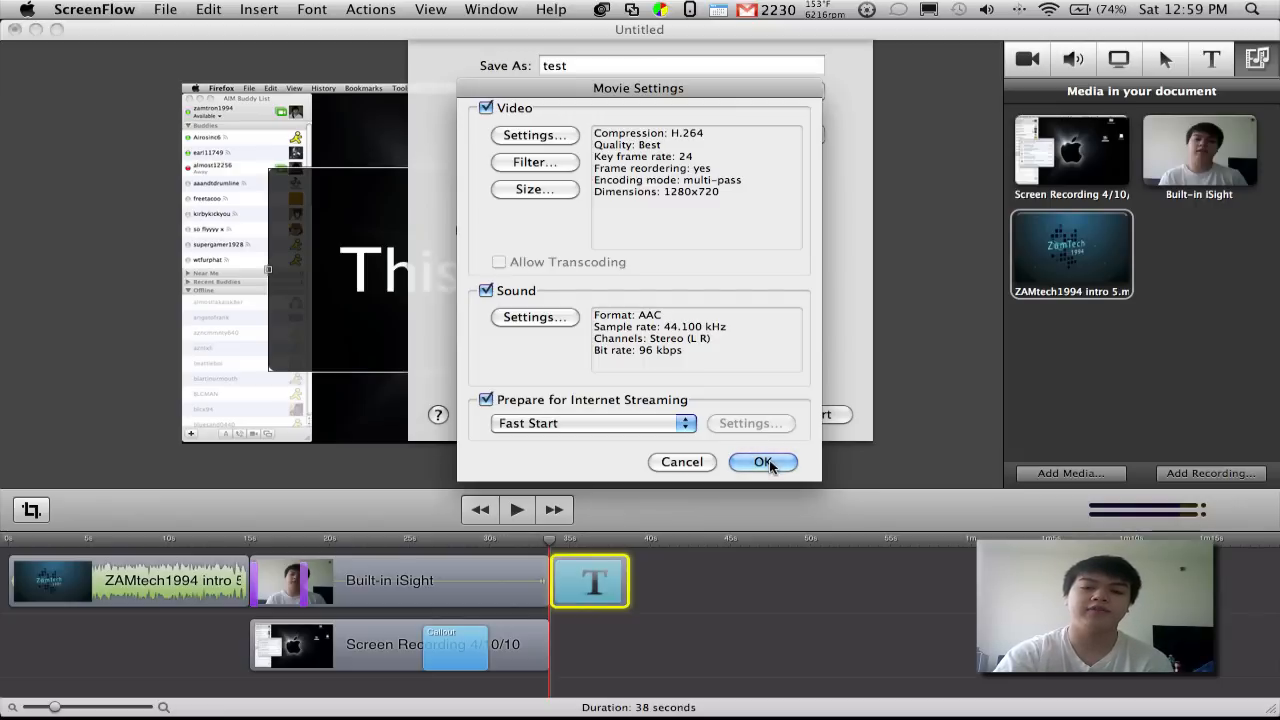
{"action": "left_click", "coordinate": [763, 462]}
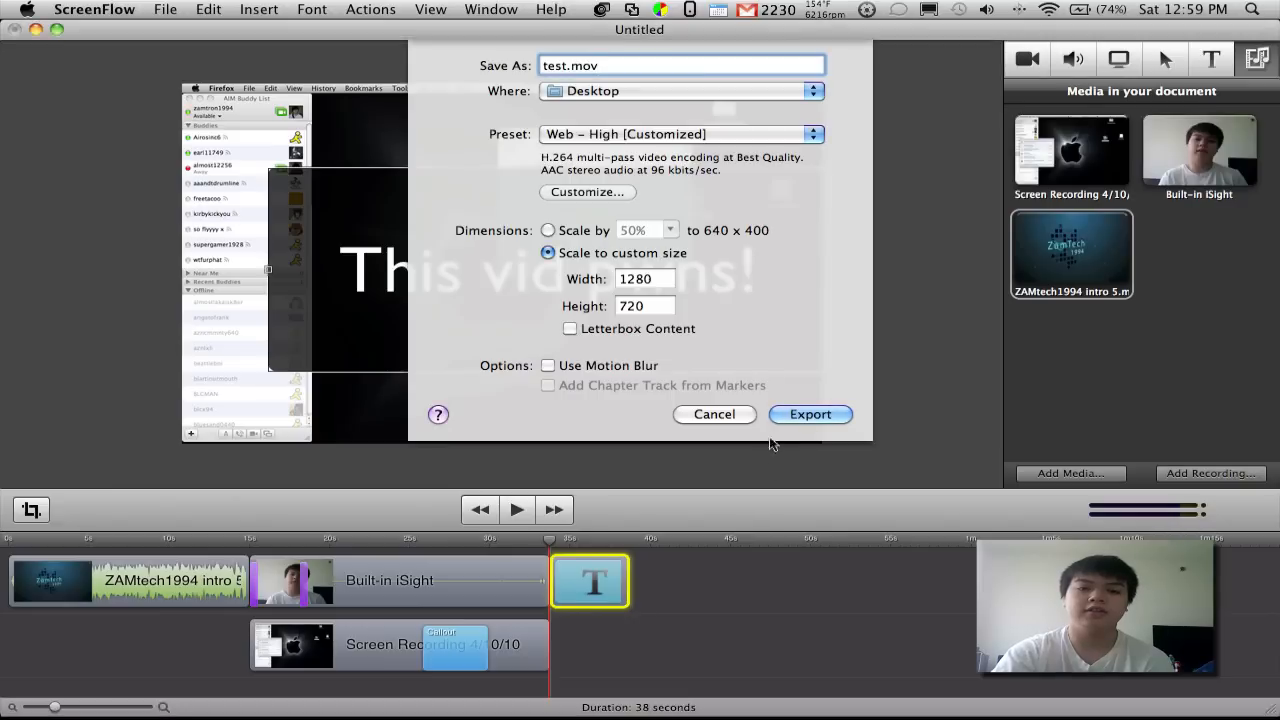
Step: Switch the export dimensions to percentage scaling and back to the custom size of 1280 x 720, and start the export and cancel it
{"action": "left_click", "coordinate": [549, 231]}
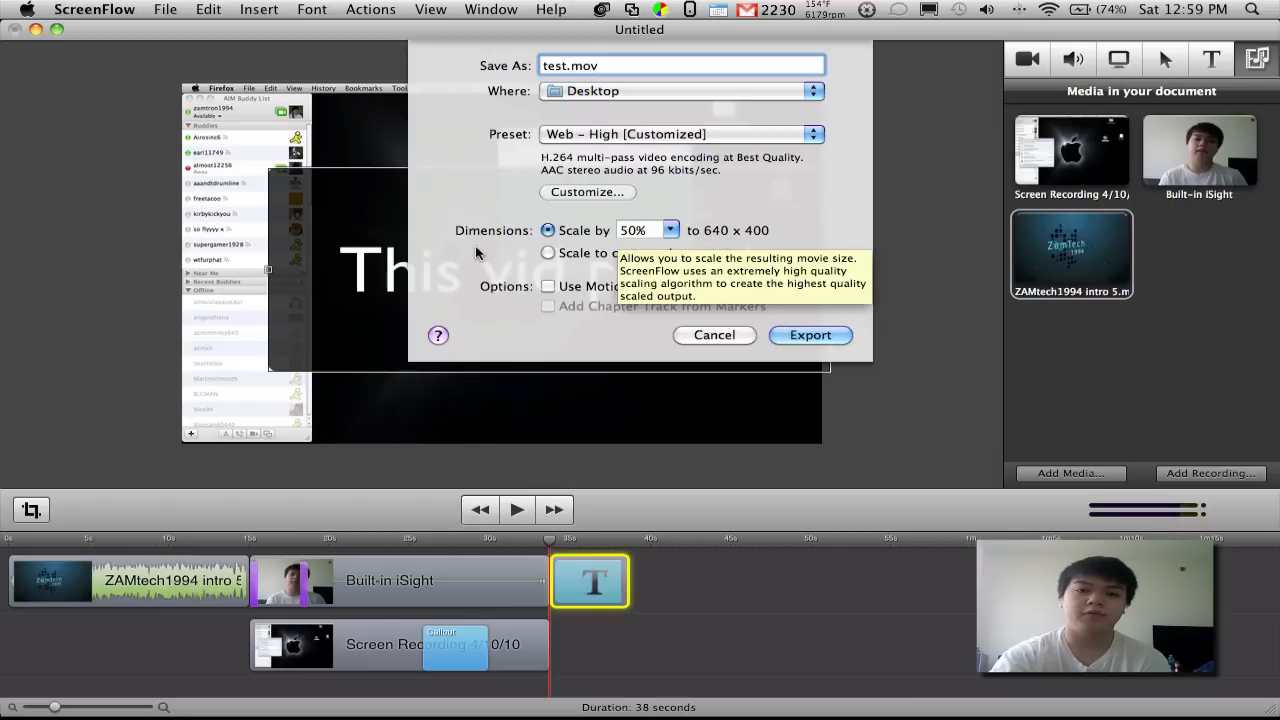
{"action": "left_click", "coordinate": [546, 255]}
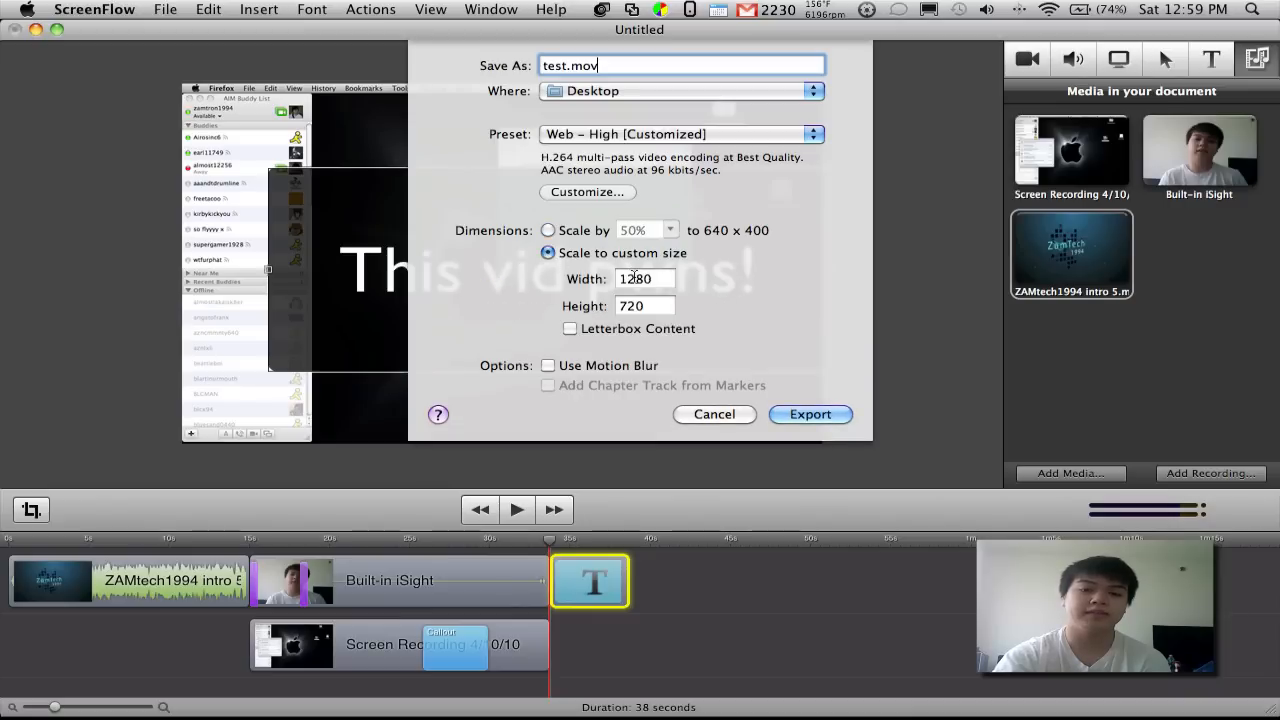
{"action": "left_click", "coordinate": [634, 279]}
{"action": "left_click", "coordinate": [638, 303]}
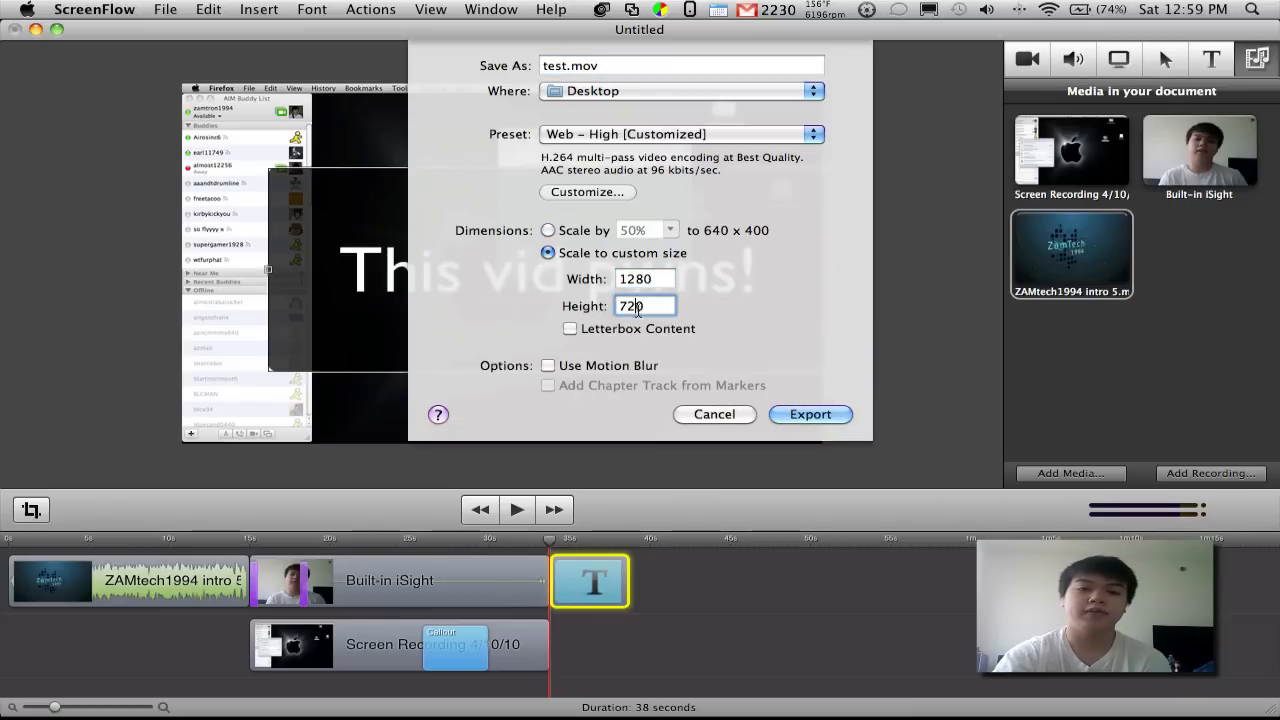
{"action": "left_click", "coordinate": [812, 414]}
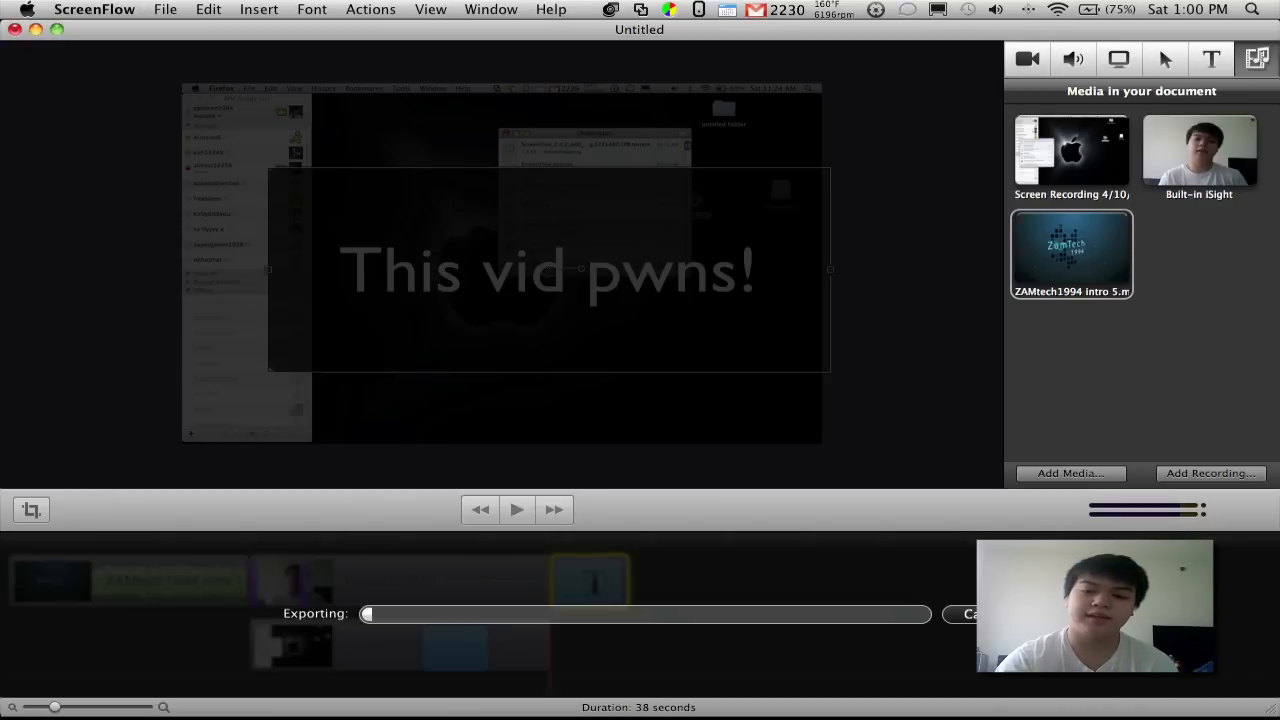
{"action": "left_click", "coordinate": [958, 613]}
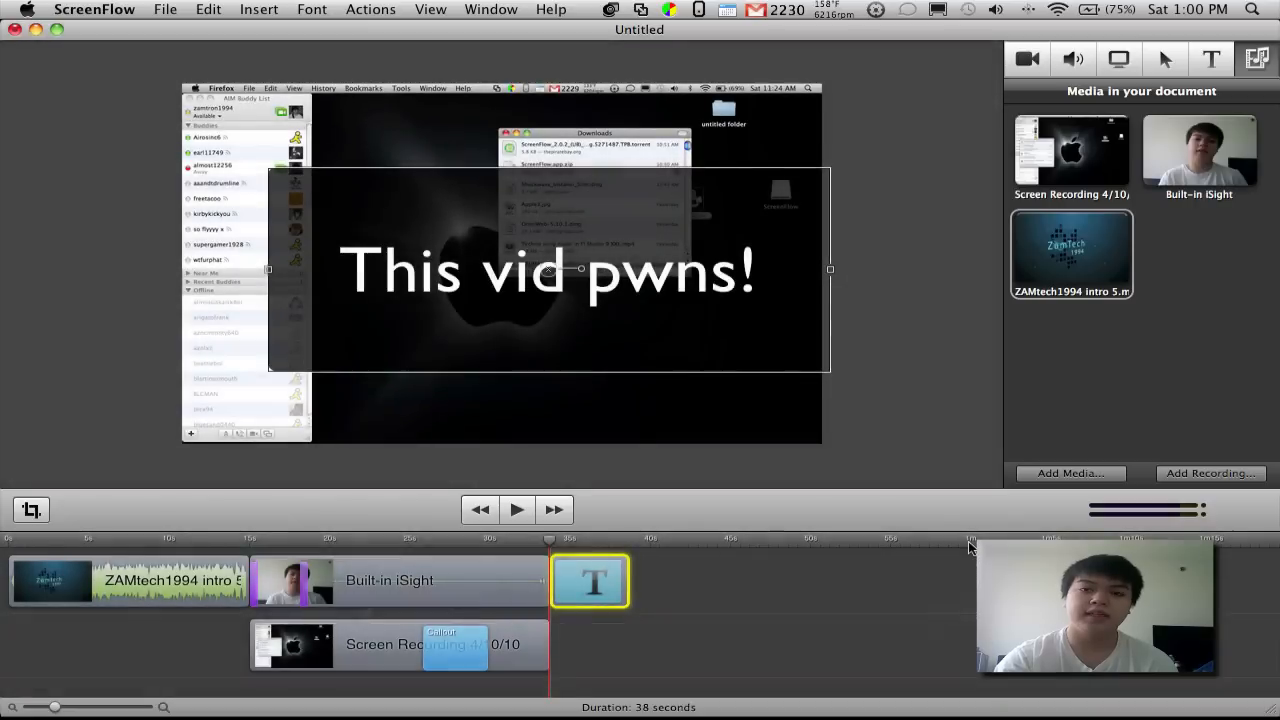